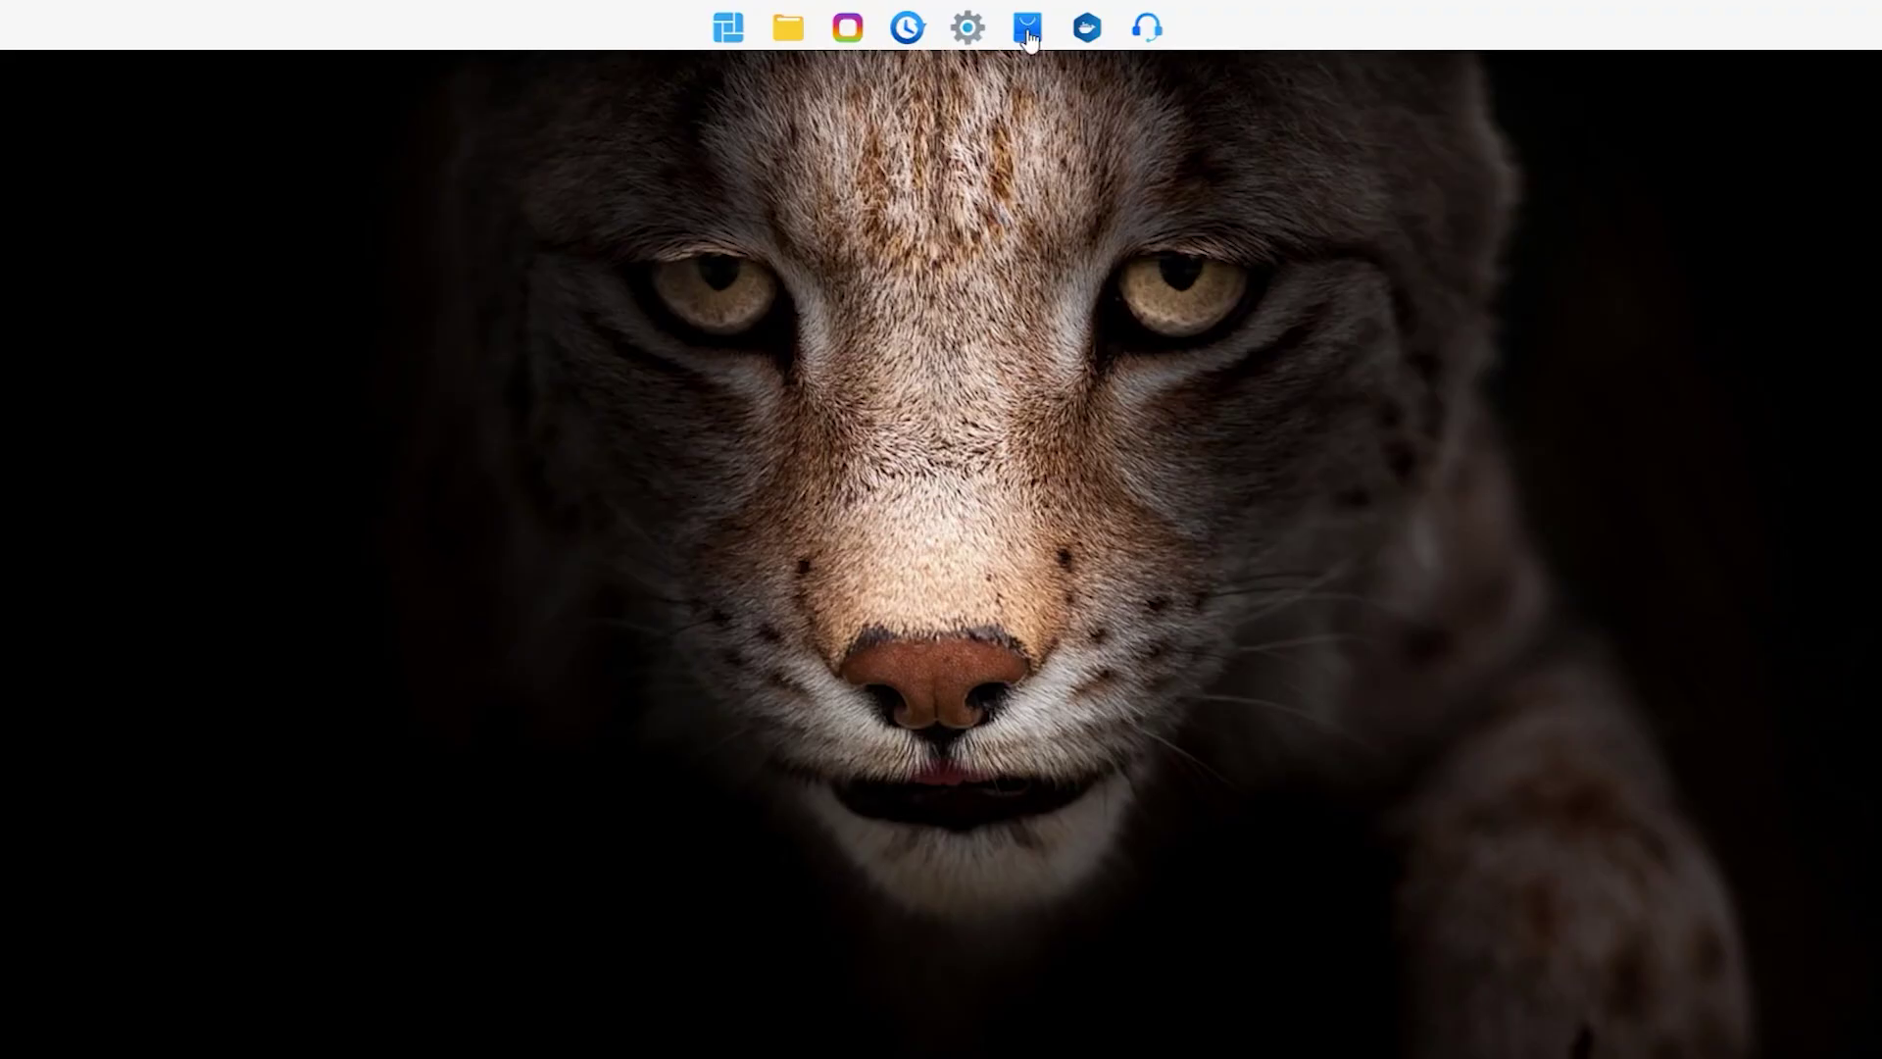
Step: Search App Center for 'duple' and install Duple Backup Vault, launching it once
left_click(1027, 30)
left_click(876, 339)
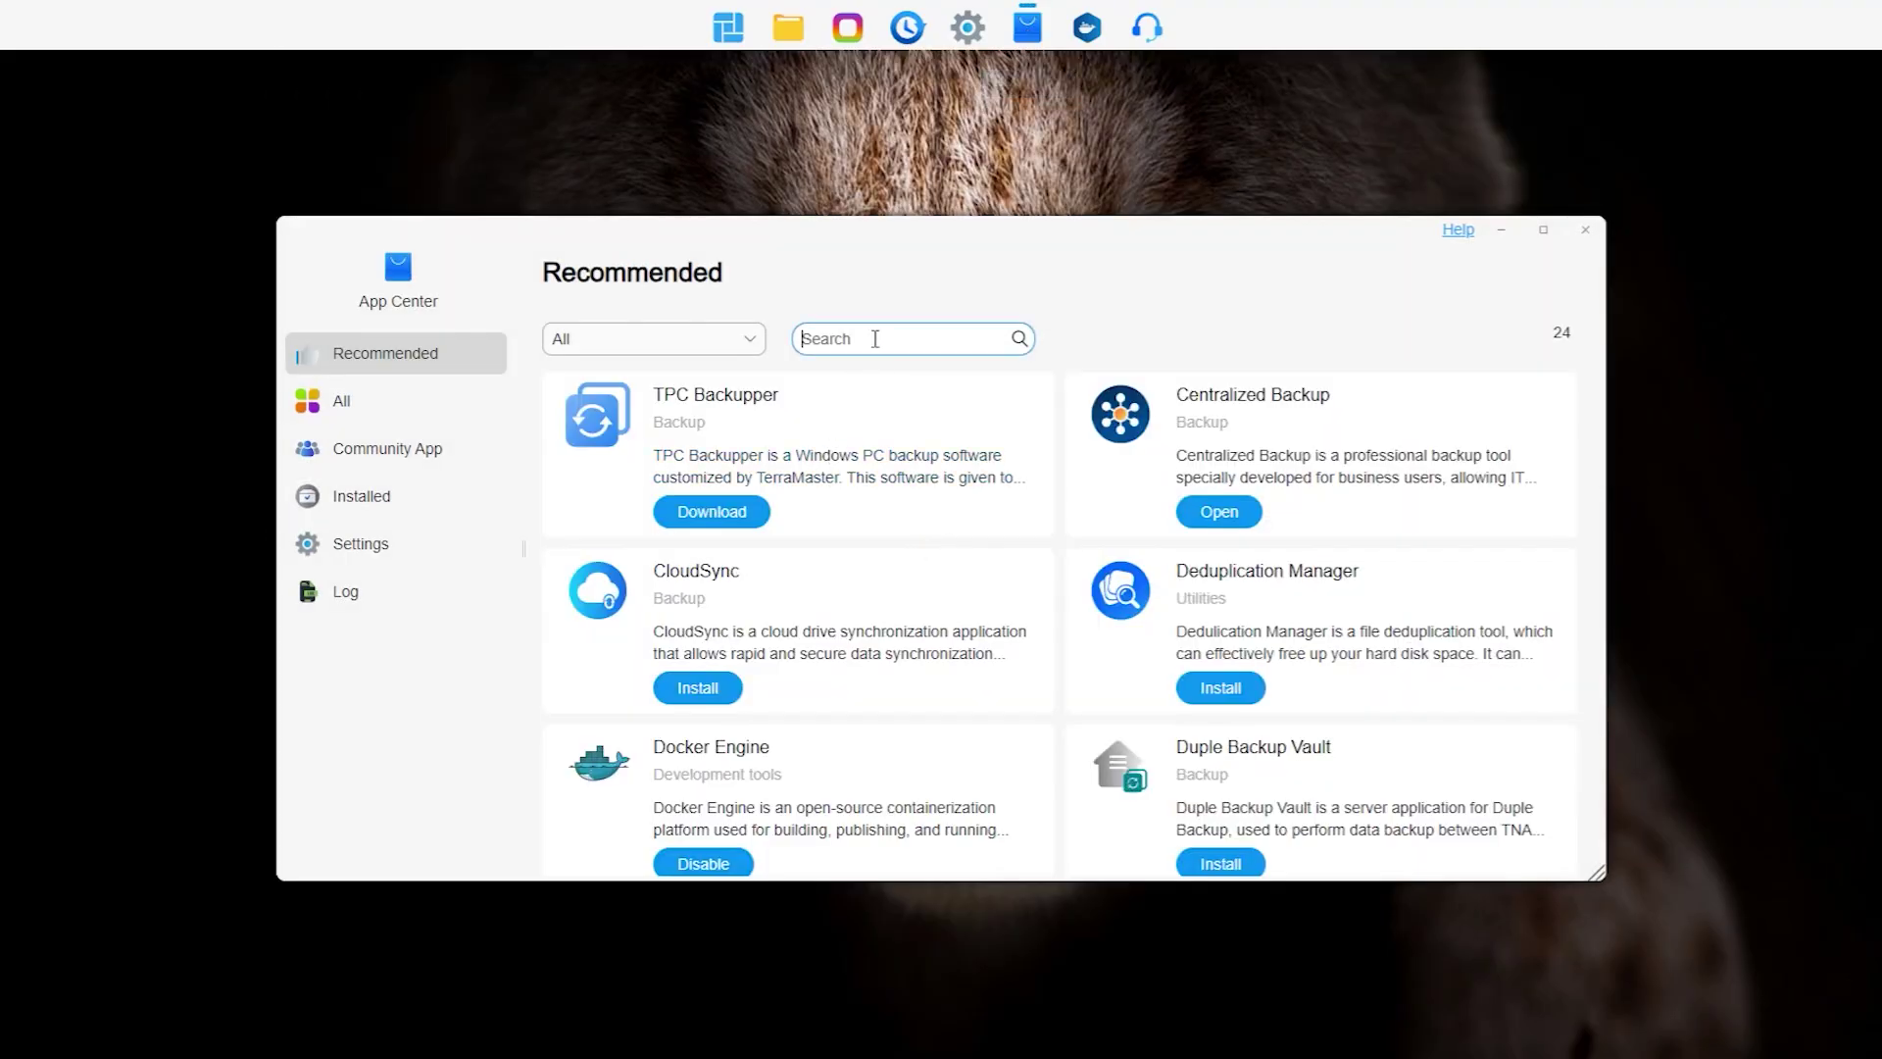
key("Return")
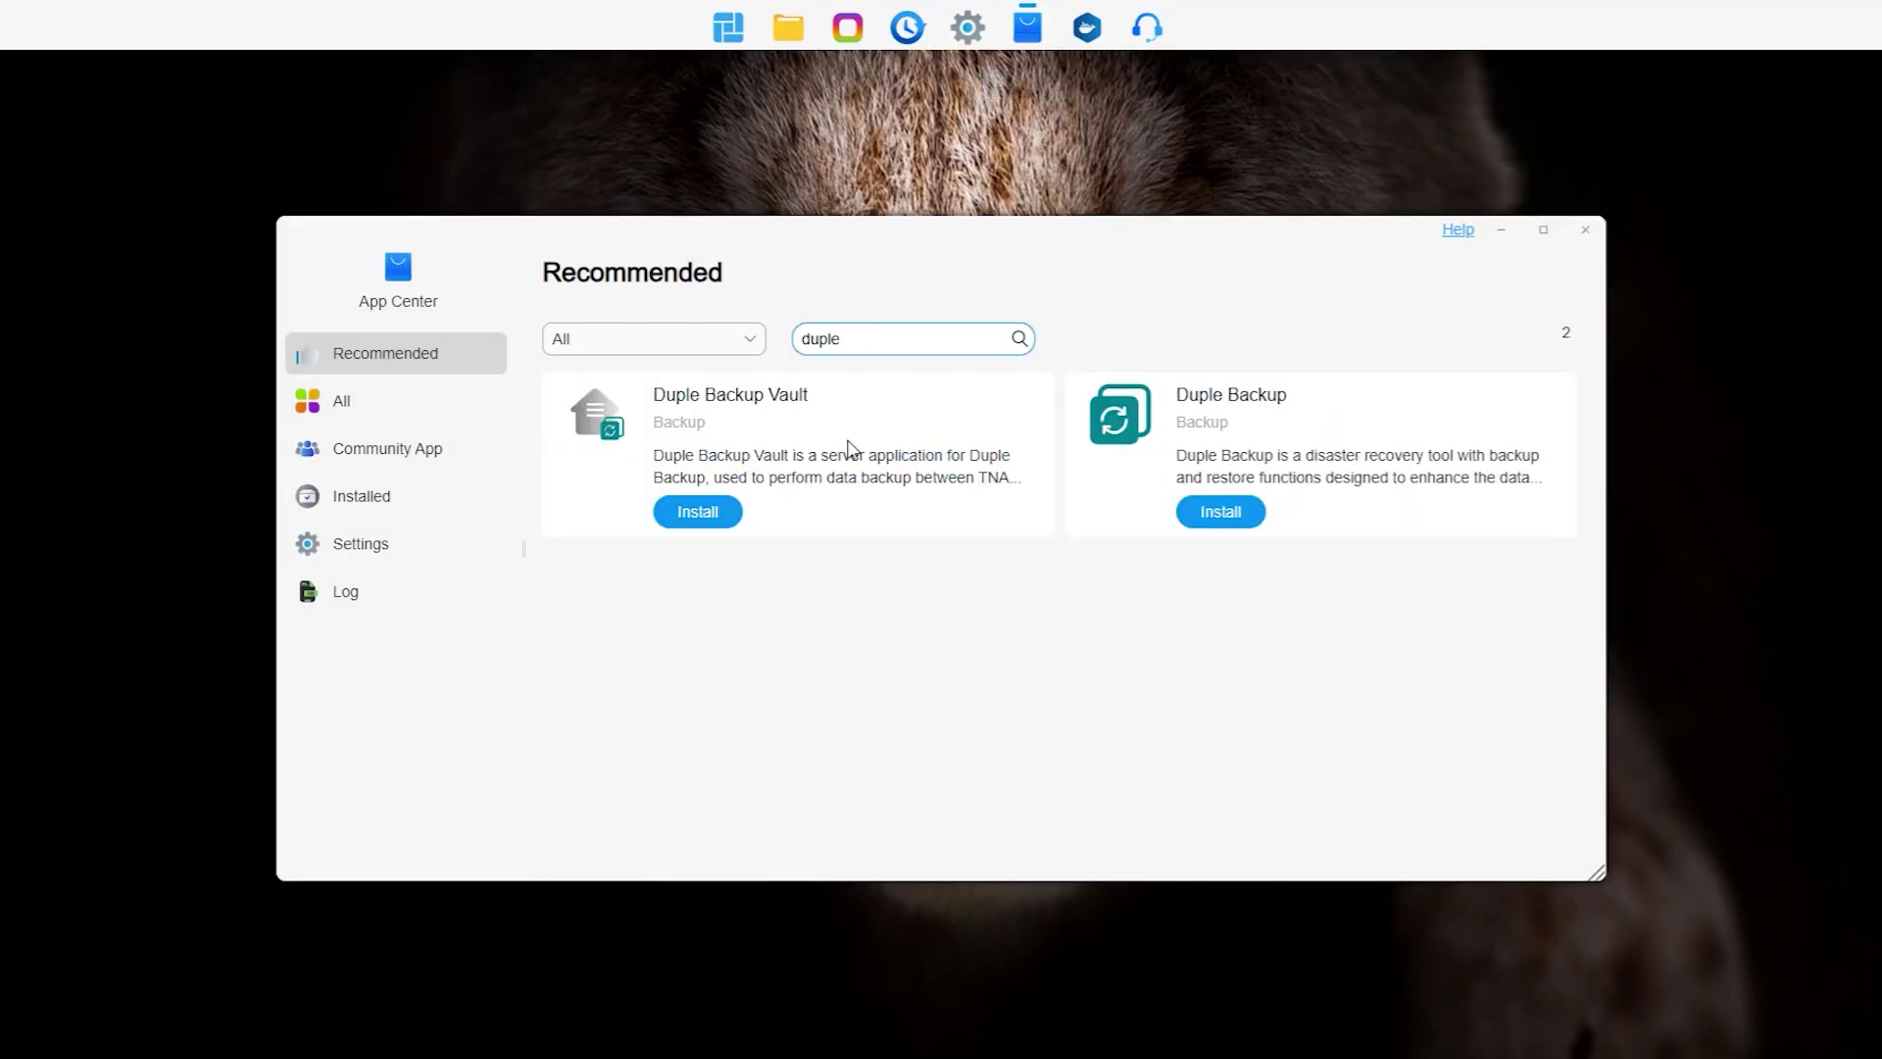
left_click(731, 397)
left_click(748, 413)
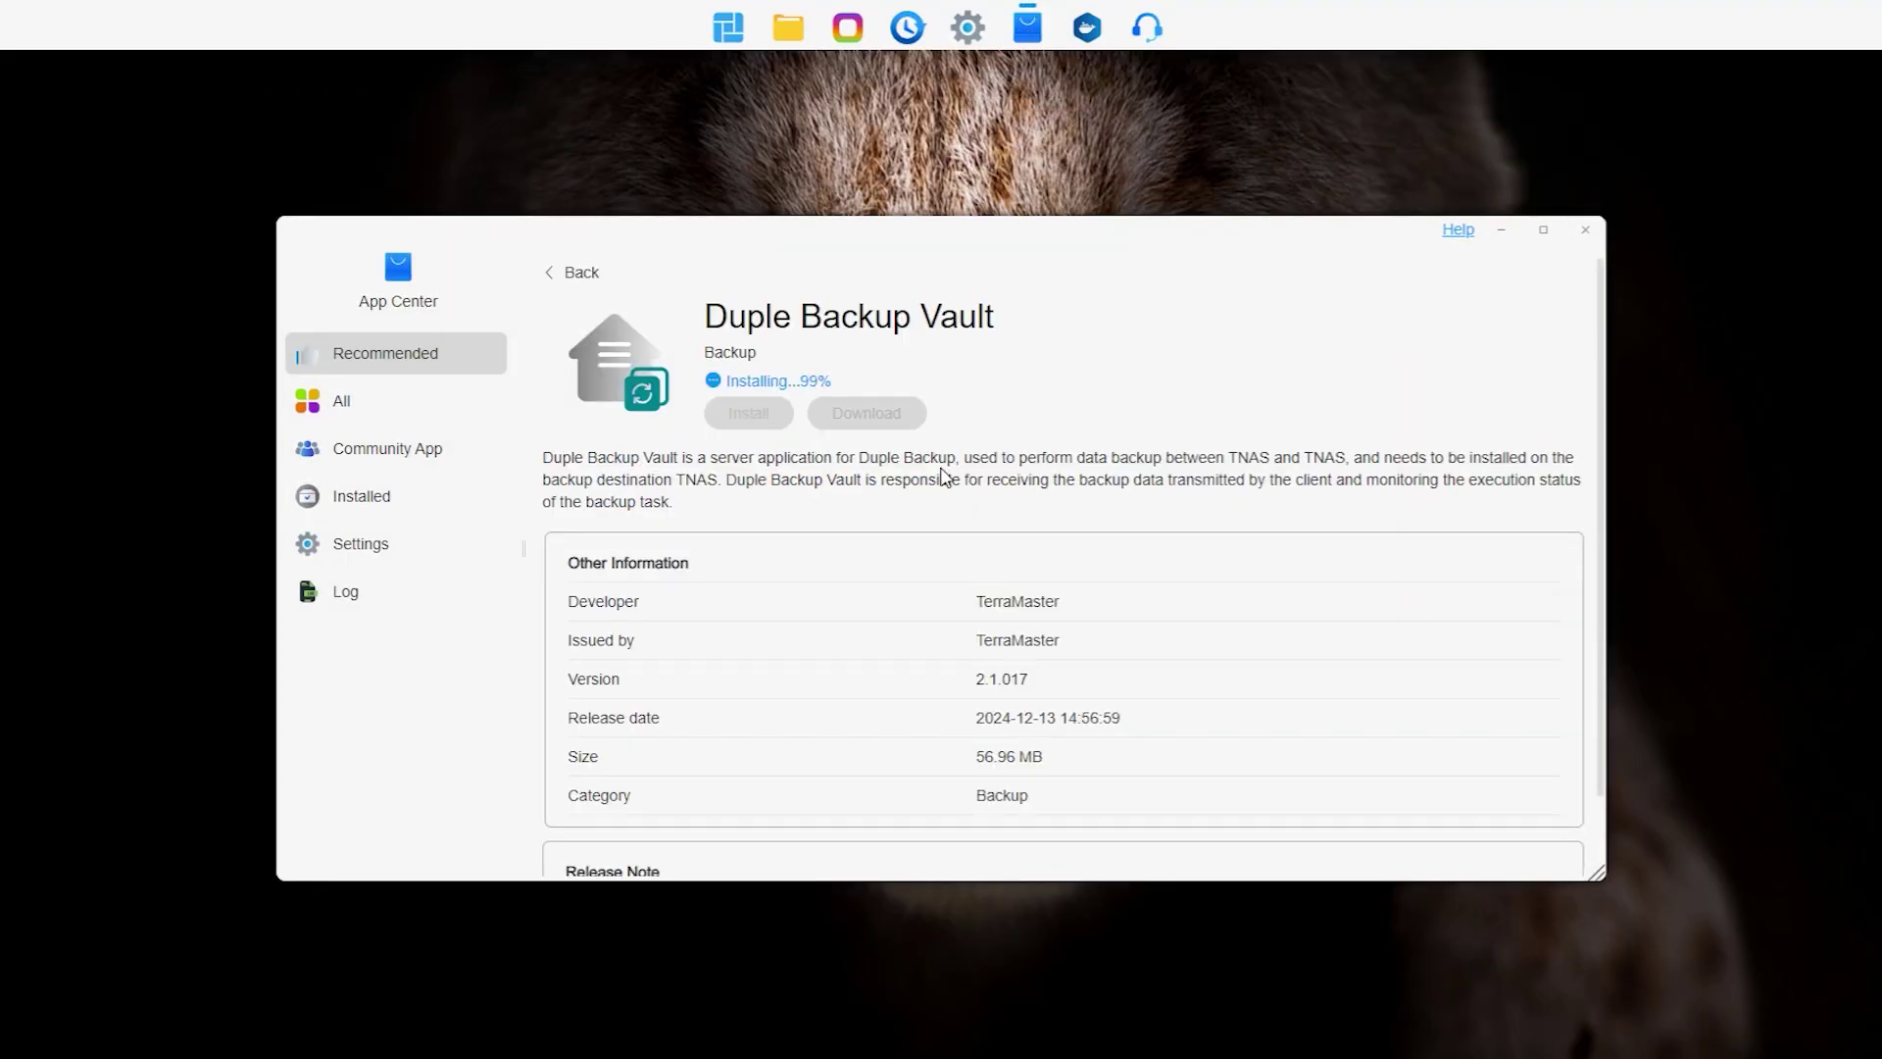
left_click(747, 413)
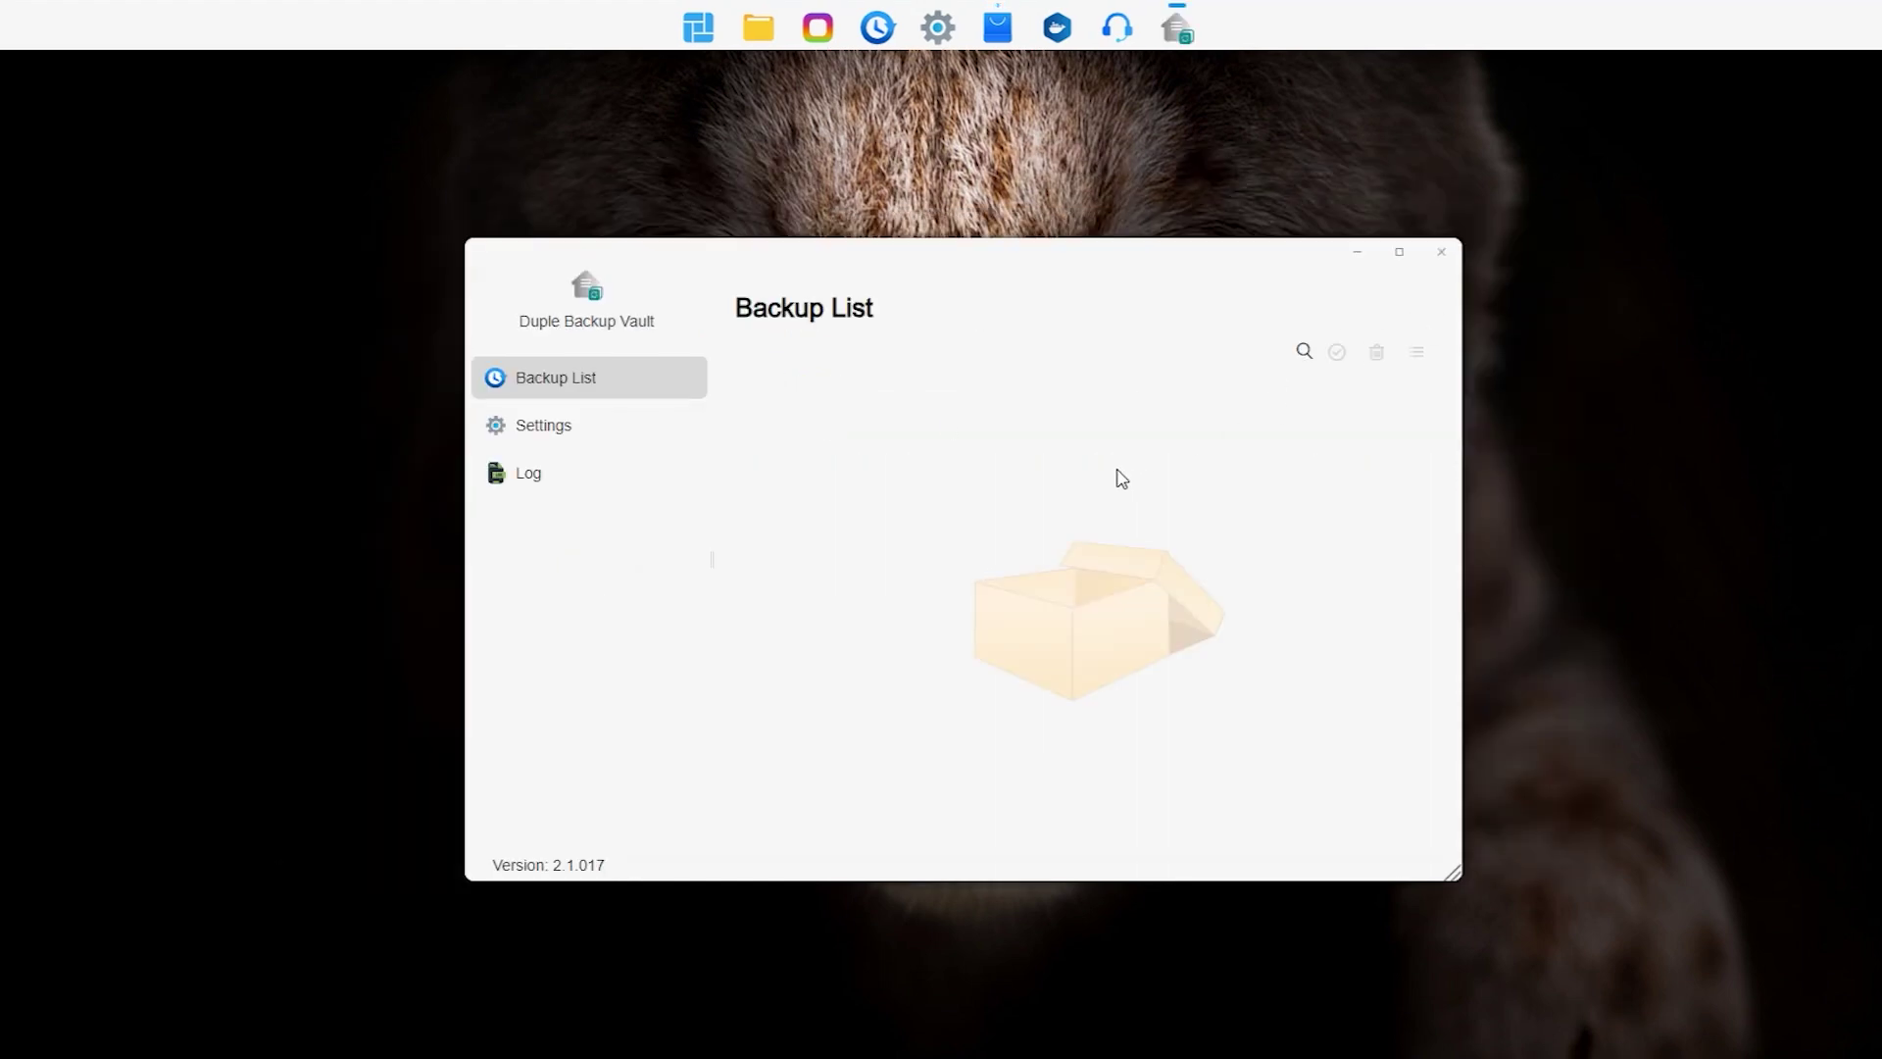
left_click(1441, 252)
Step: Install Duple Backup 2.1.048 from the 'duple' search results in App Center
left_click(1027, 27)
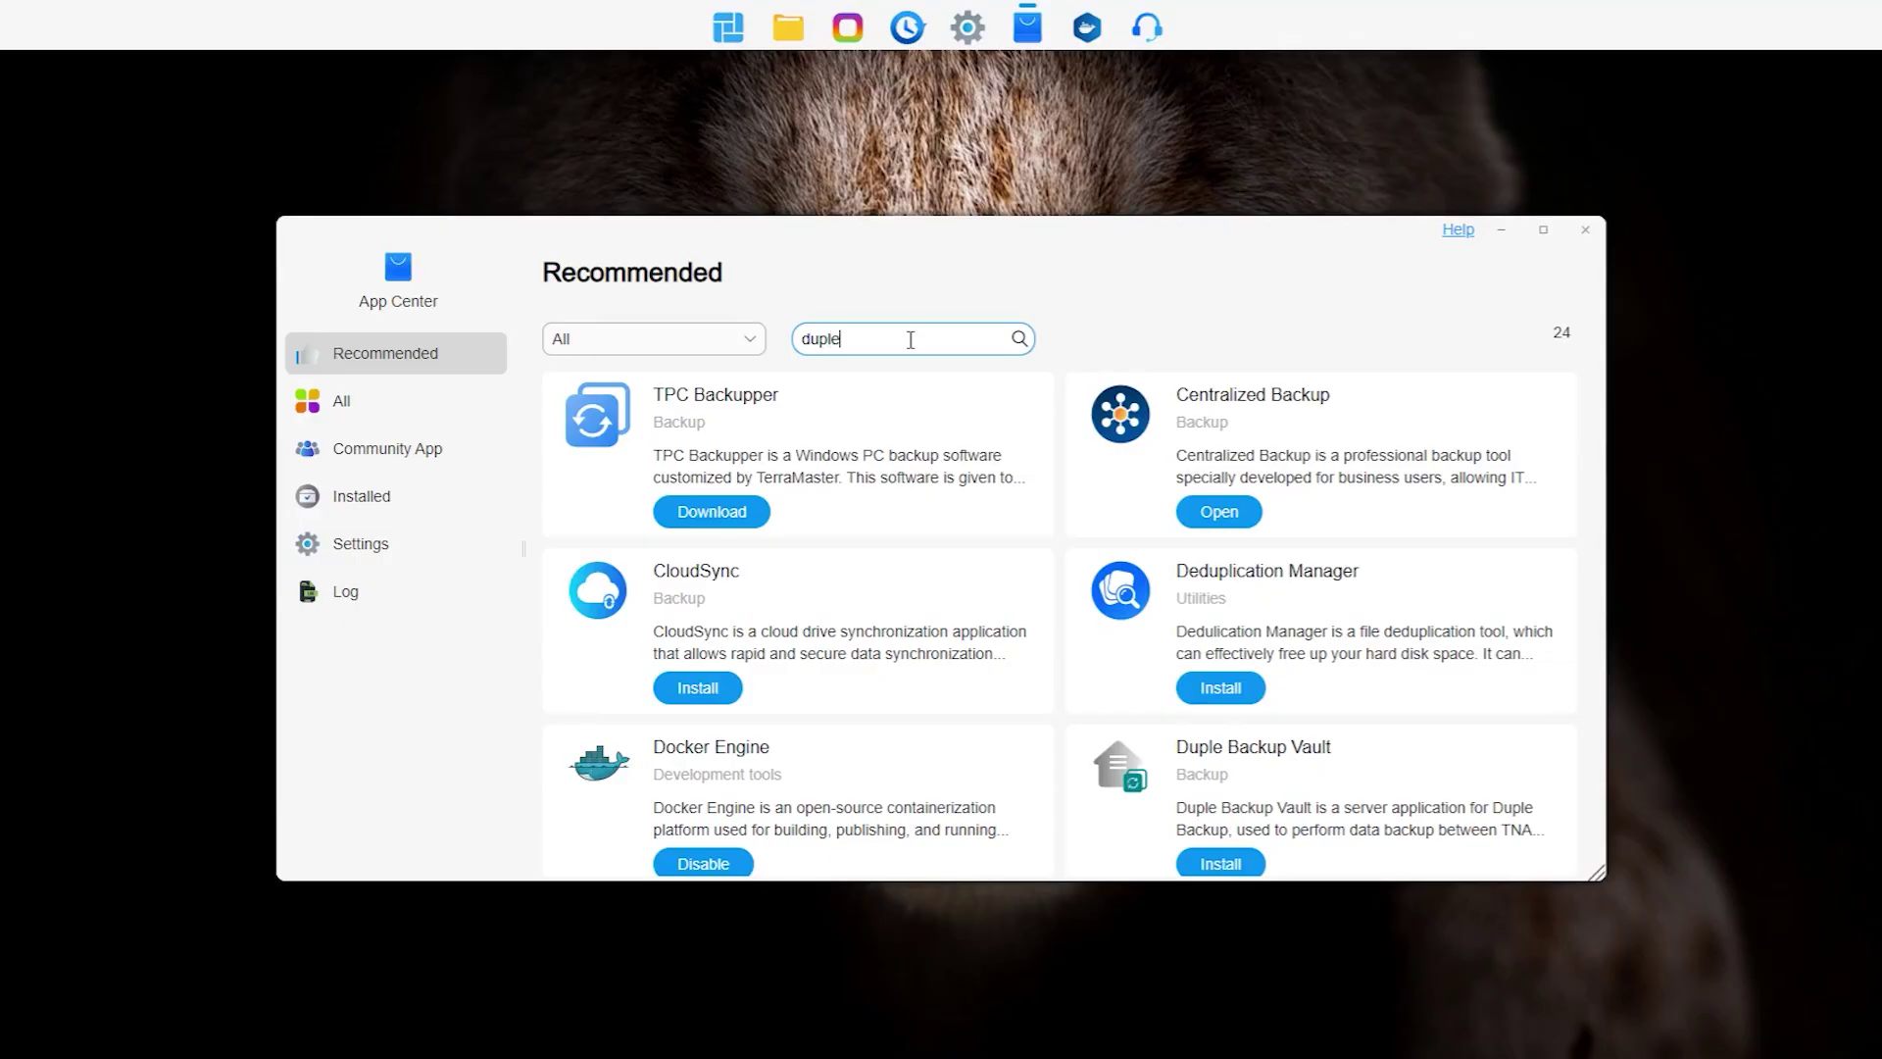
key("Return")
left_click(1240, 398)
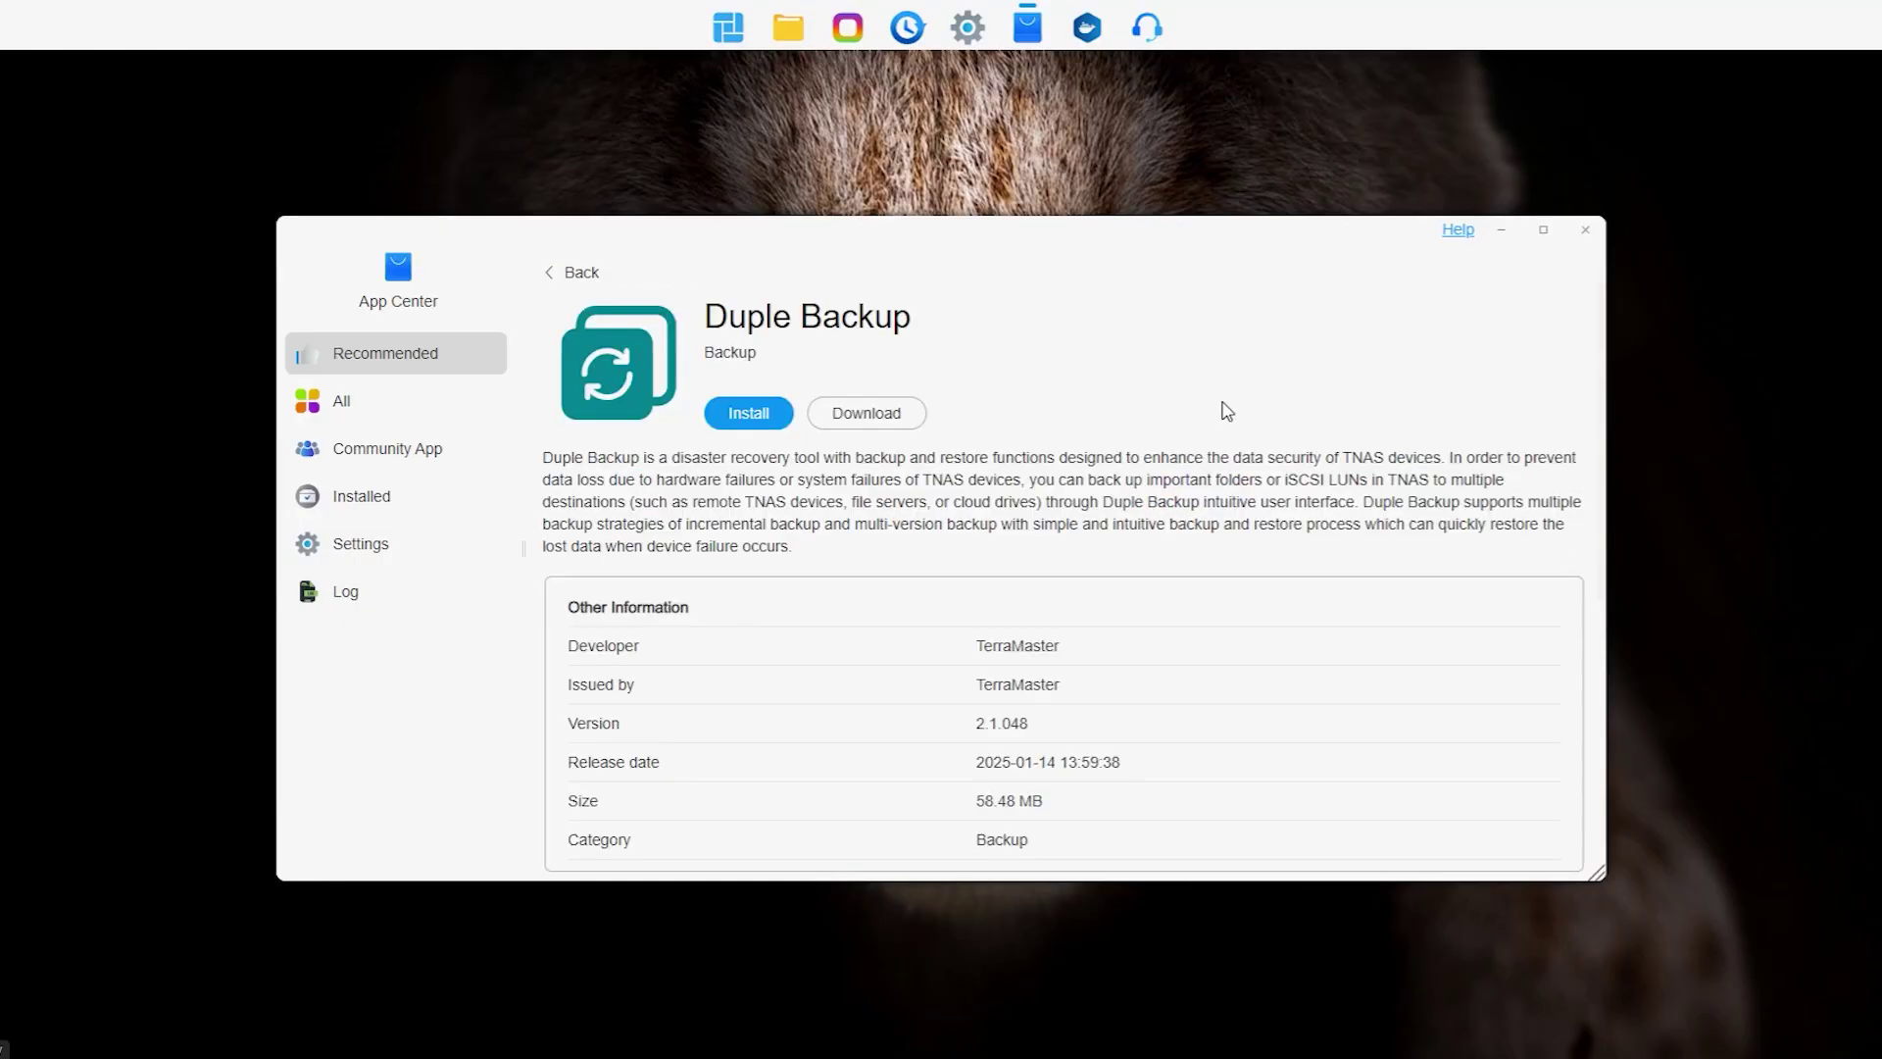
left_click(753, 414)
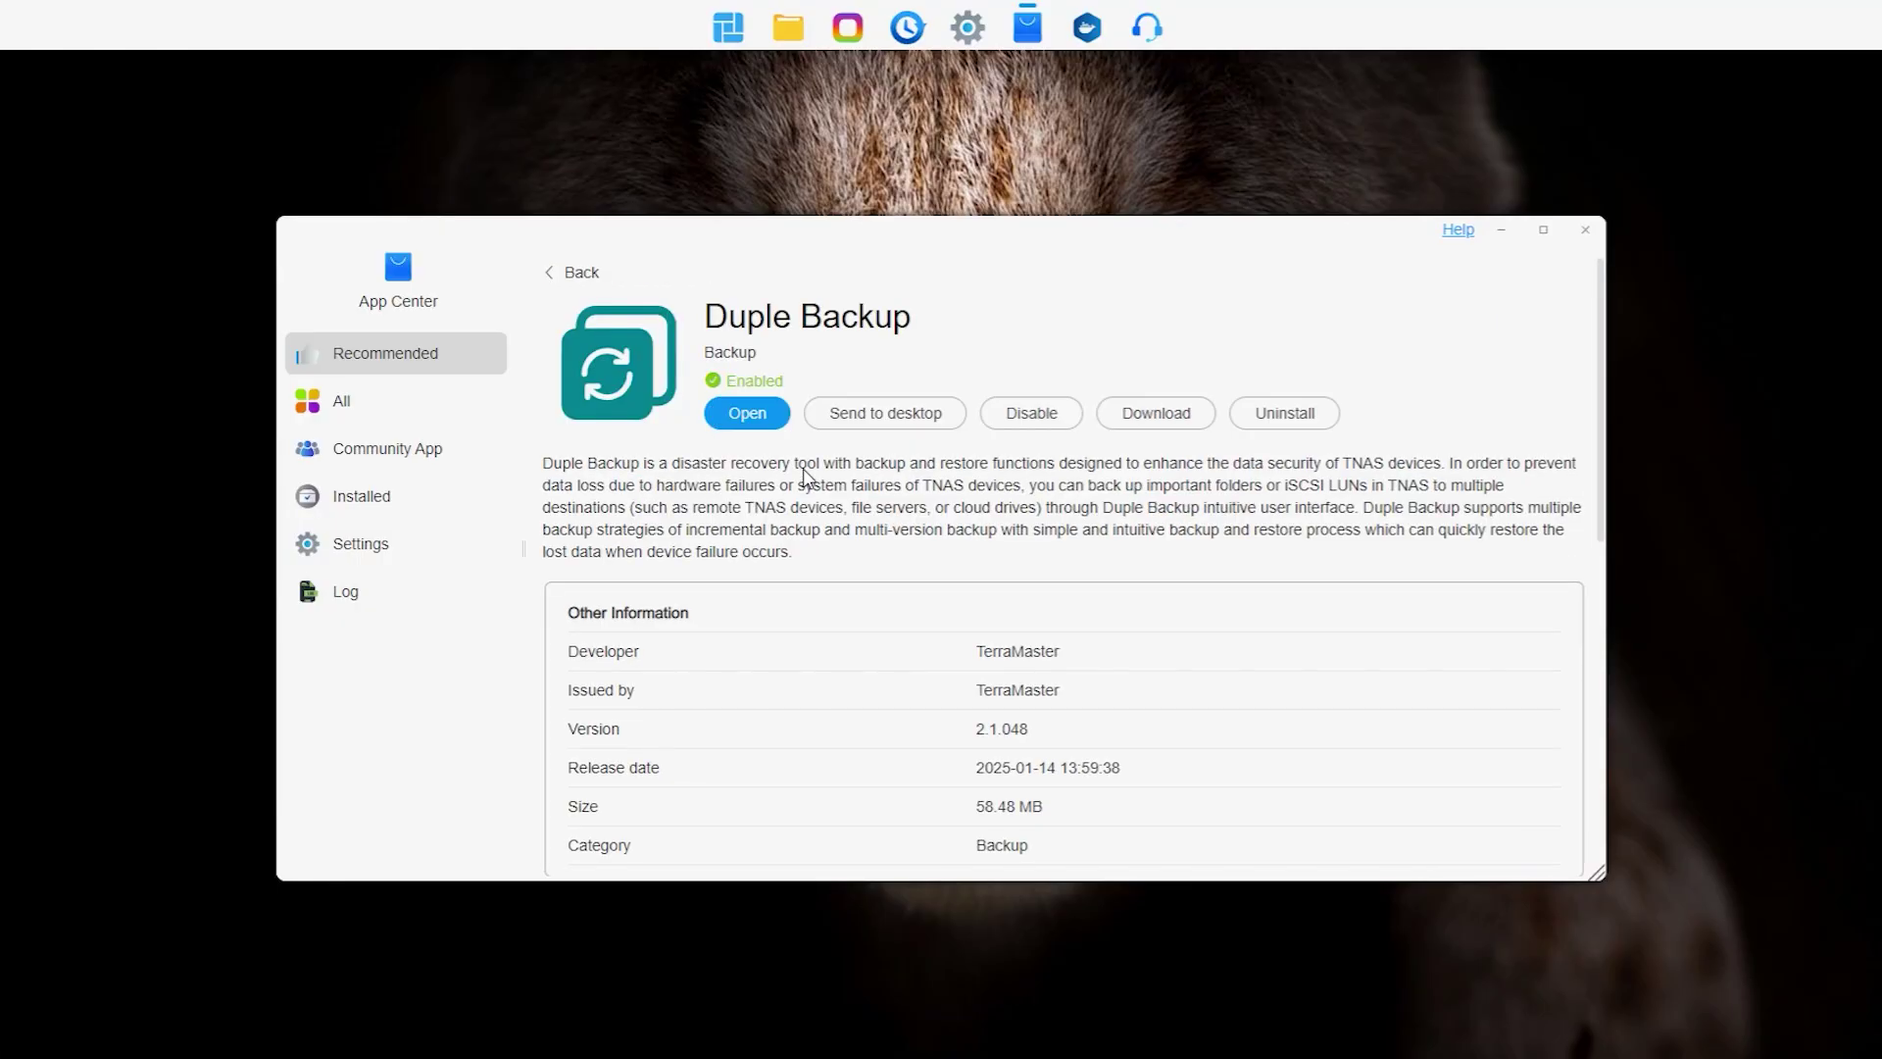
Step: In Duple Backup, start a new Shared folder task in Hybrid mode with Remote TNAS as destination
left_click(740, 413)
left_click(1258, 353)
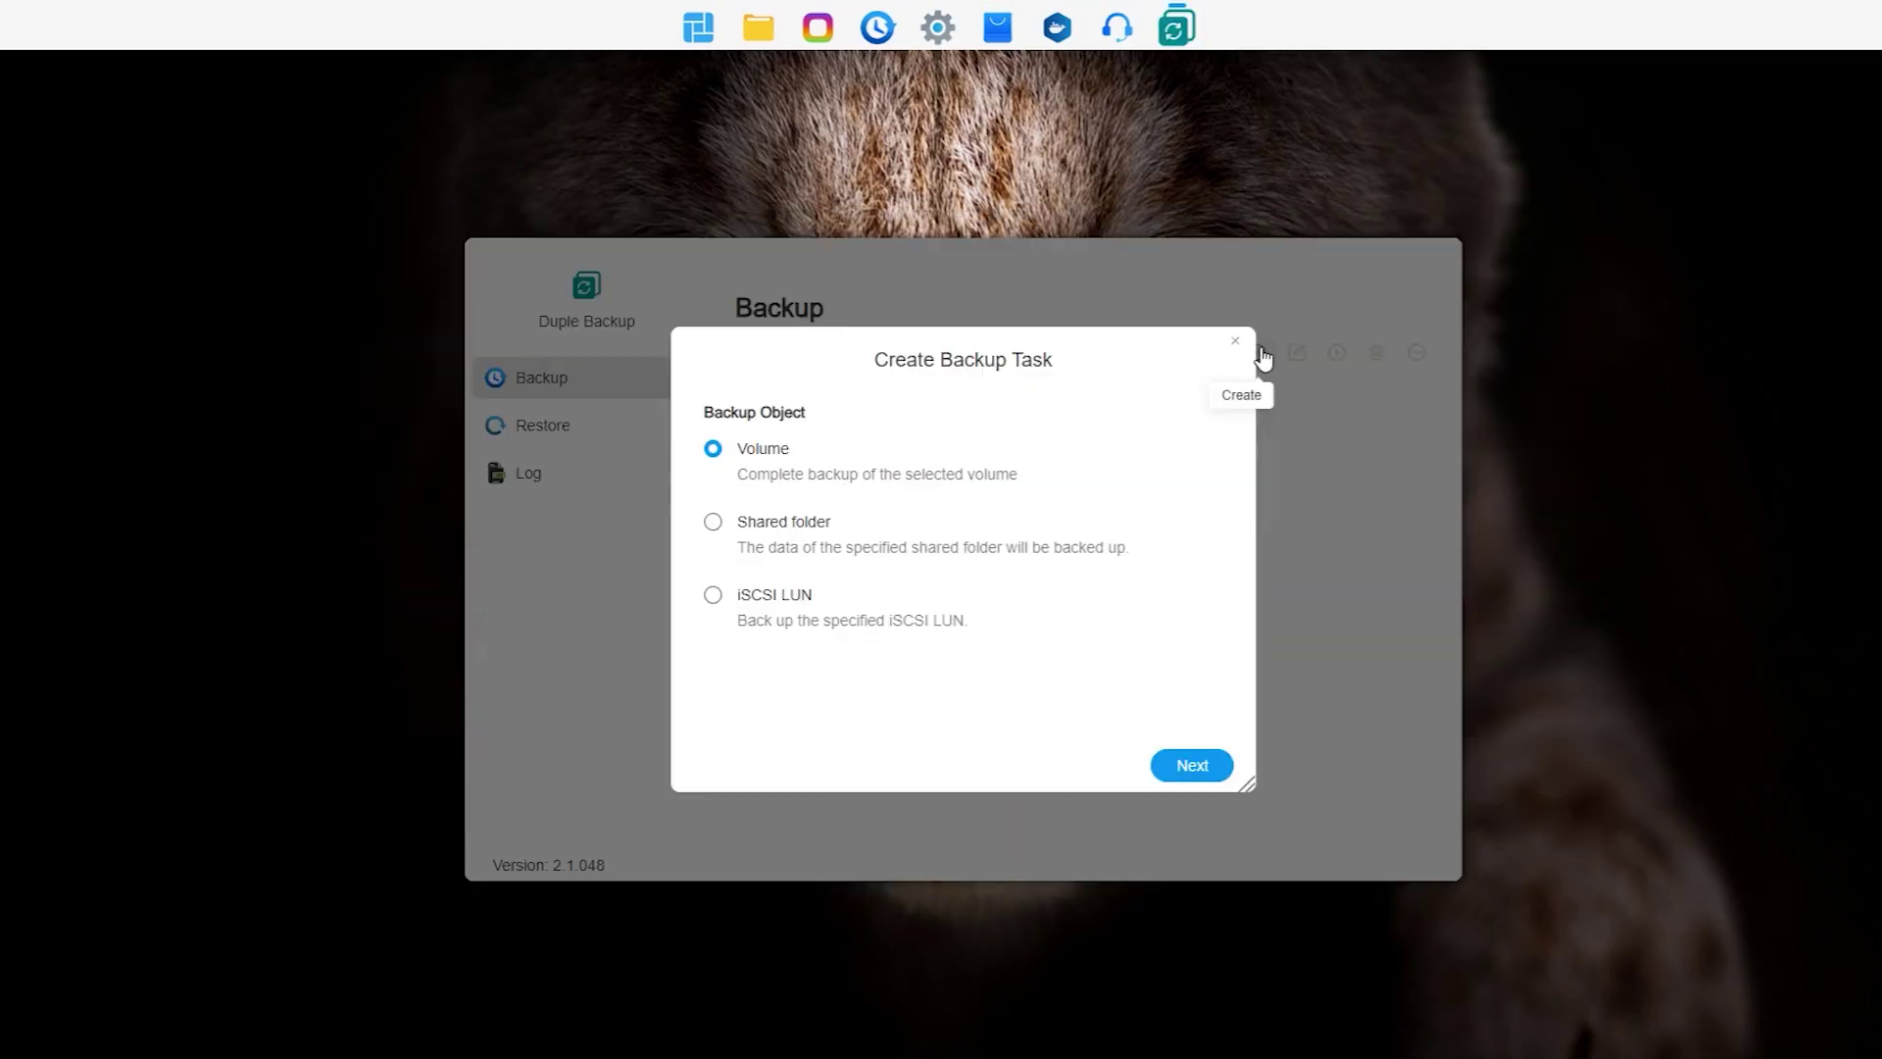
left_click(728, 530)
left_click(1241, 765)
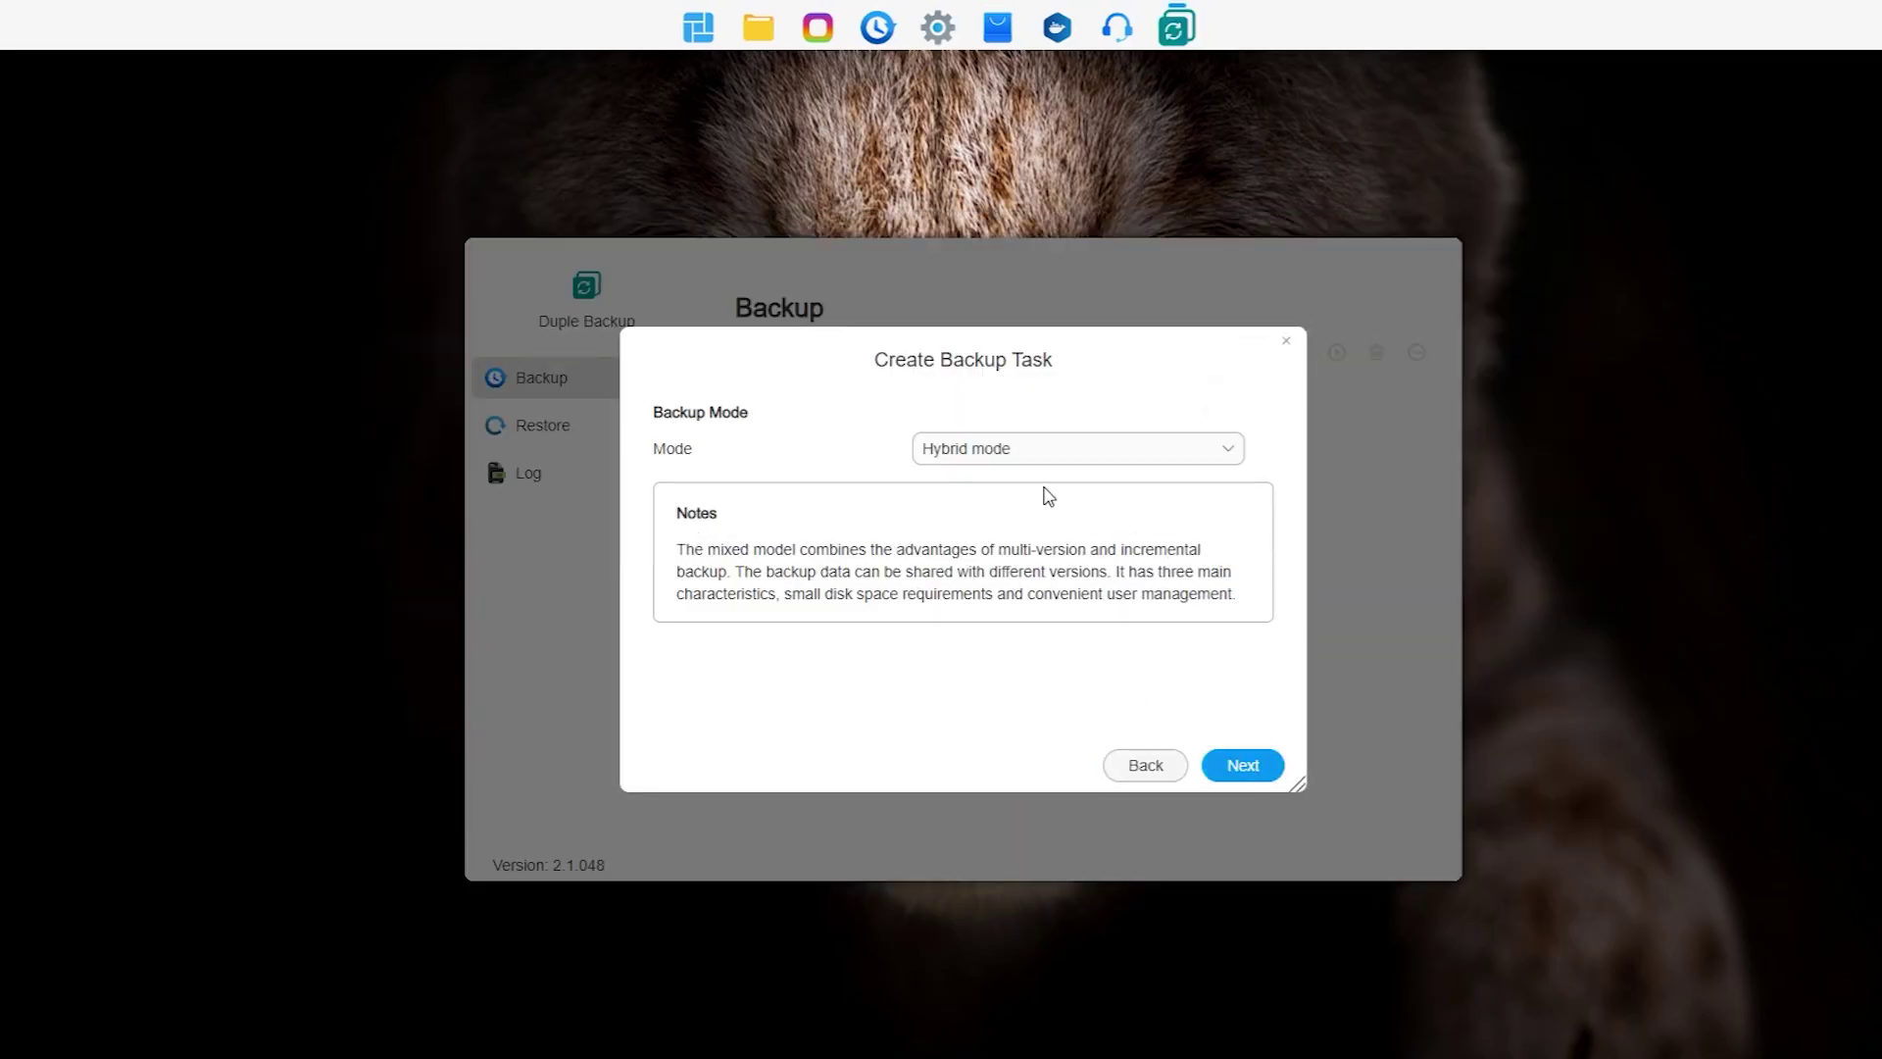
left_click(1041, 456)
left_click(1076, 481)
left_click(1247, 771)
left_click(1029, 458)
left_click(1000, 522)
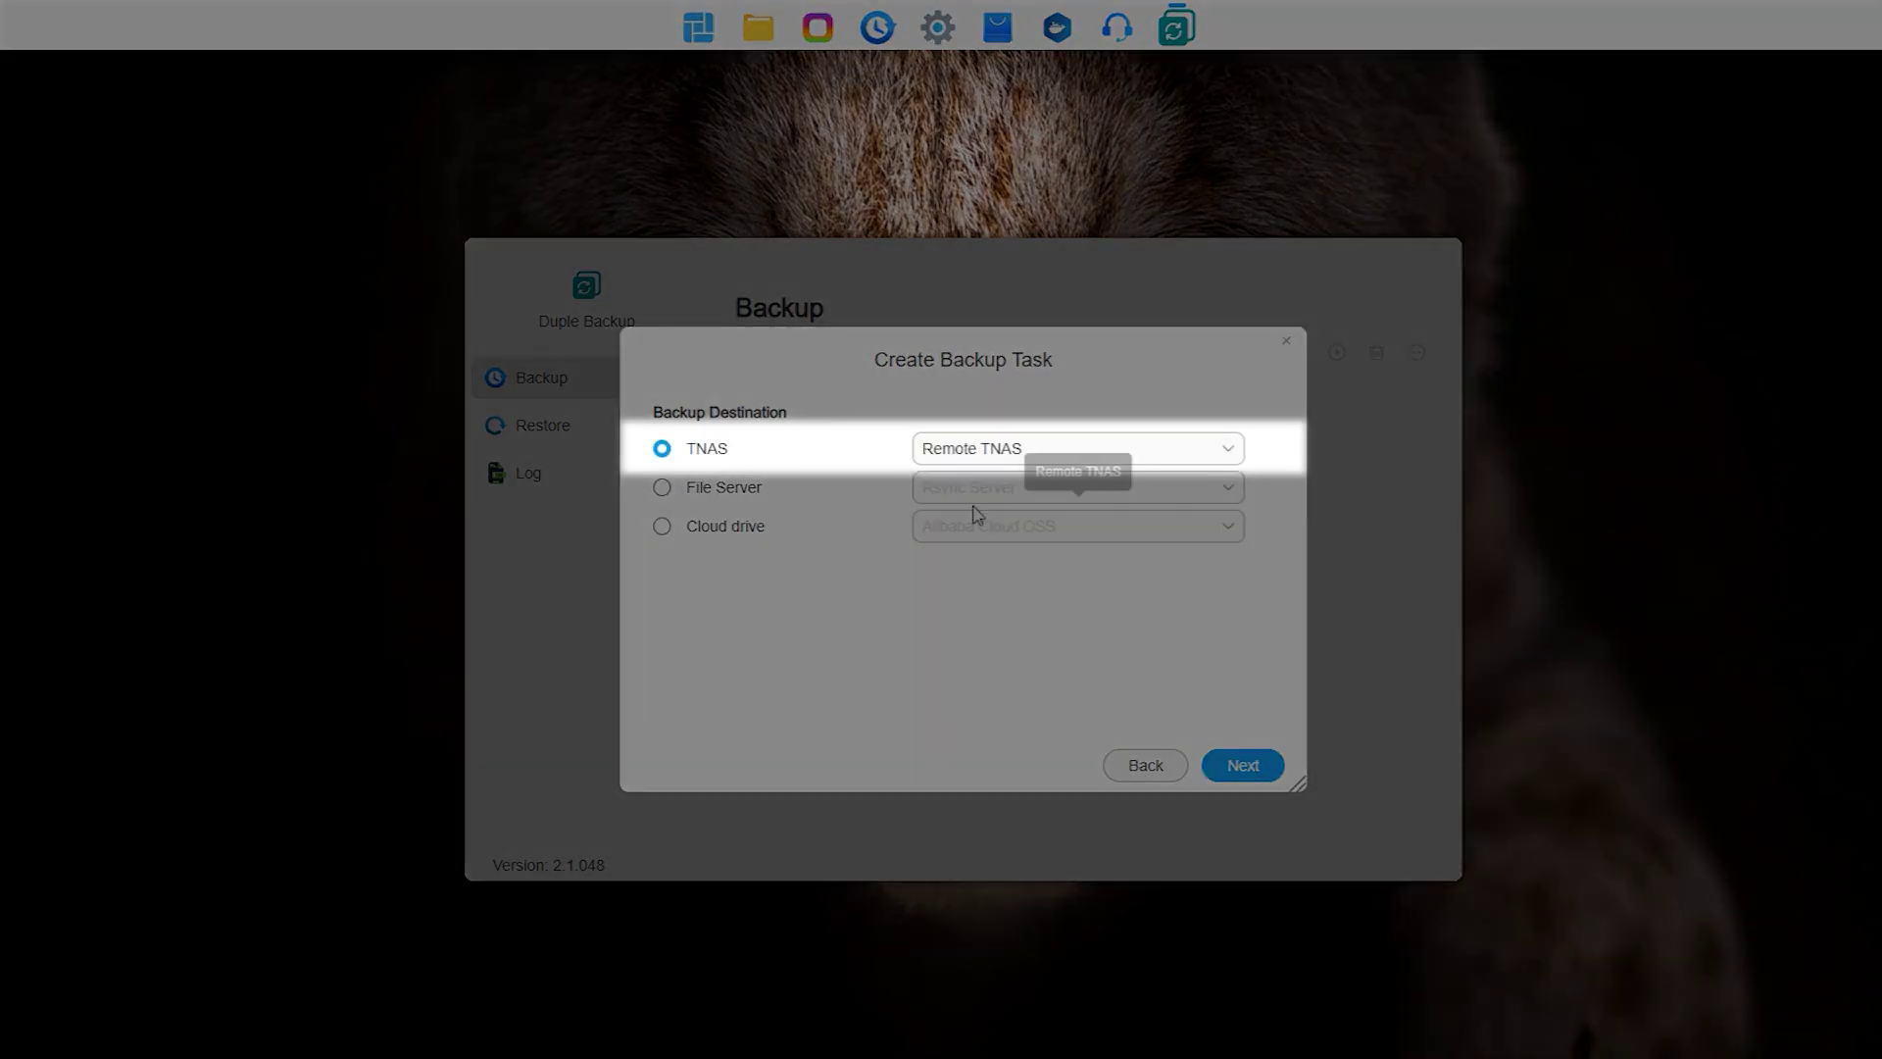
left_click(1242, 767)
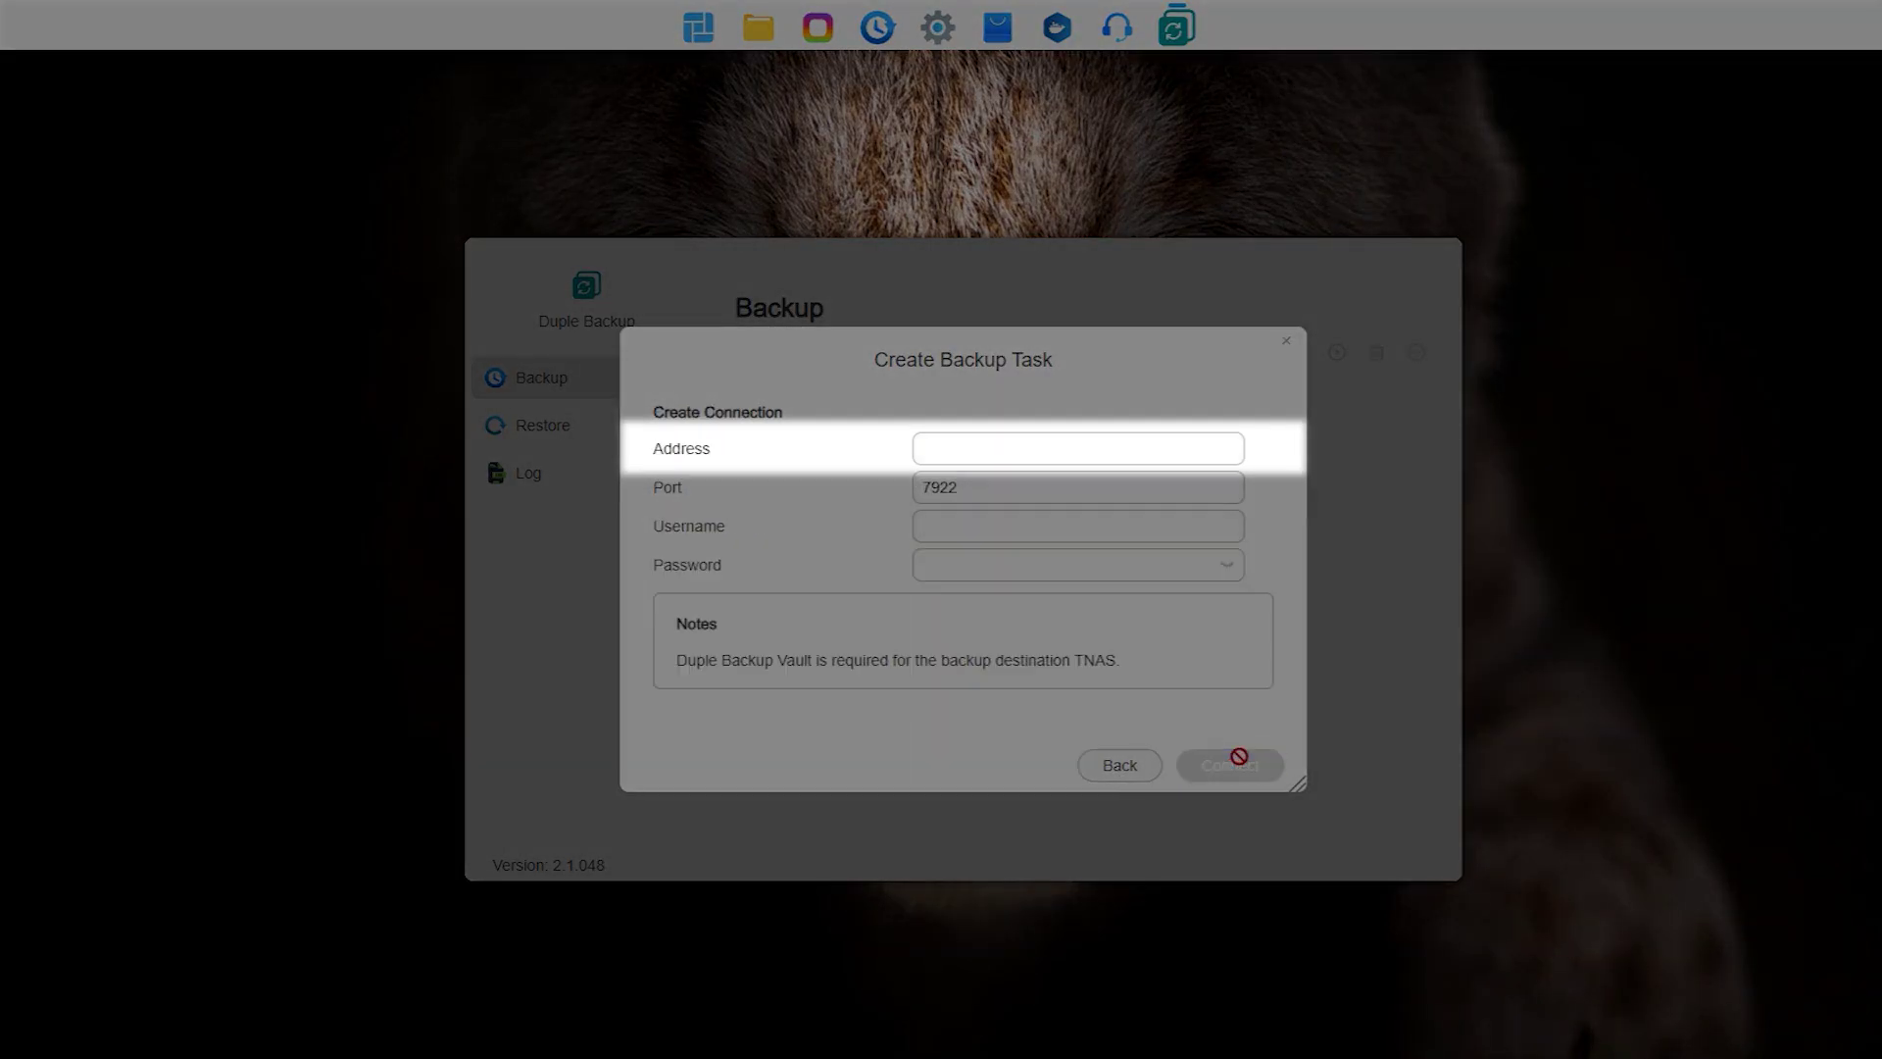
Step: Enter the remote TNAS address, username and account password, then connect
left_click(961, 446)
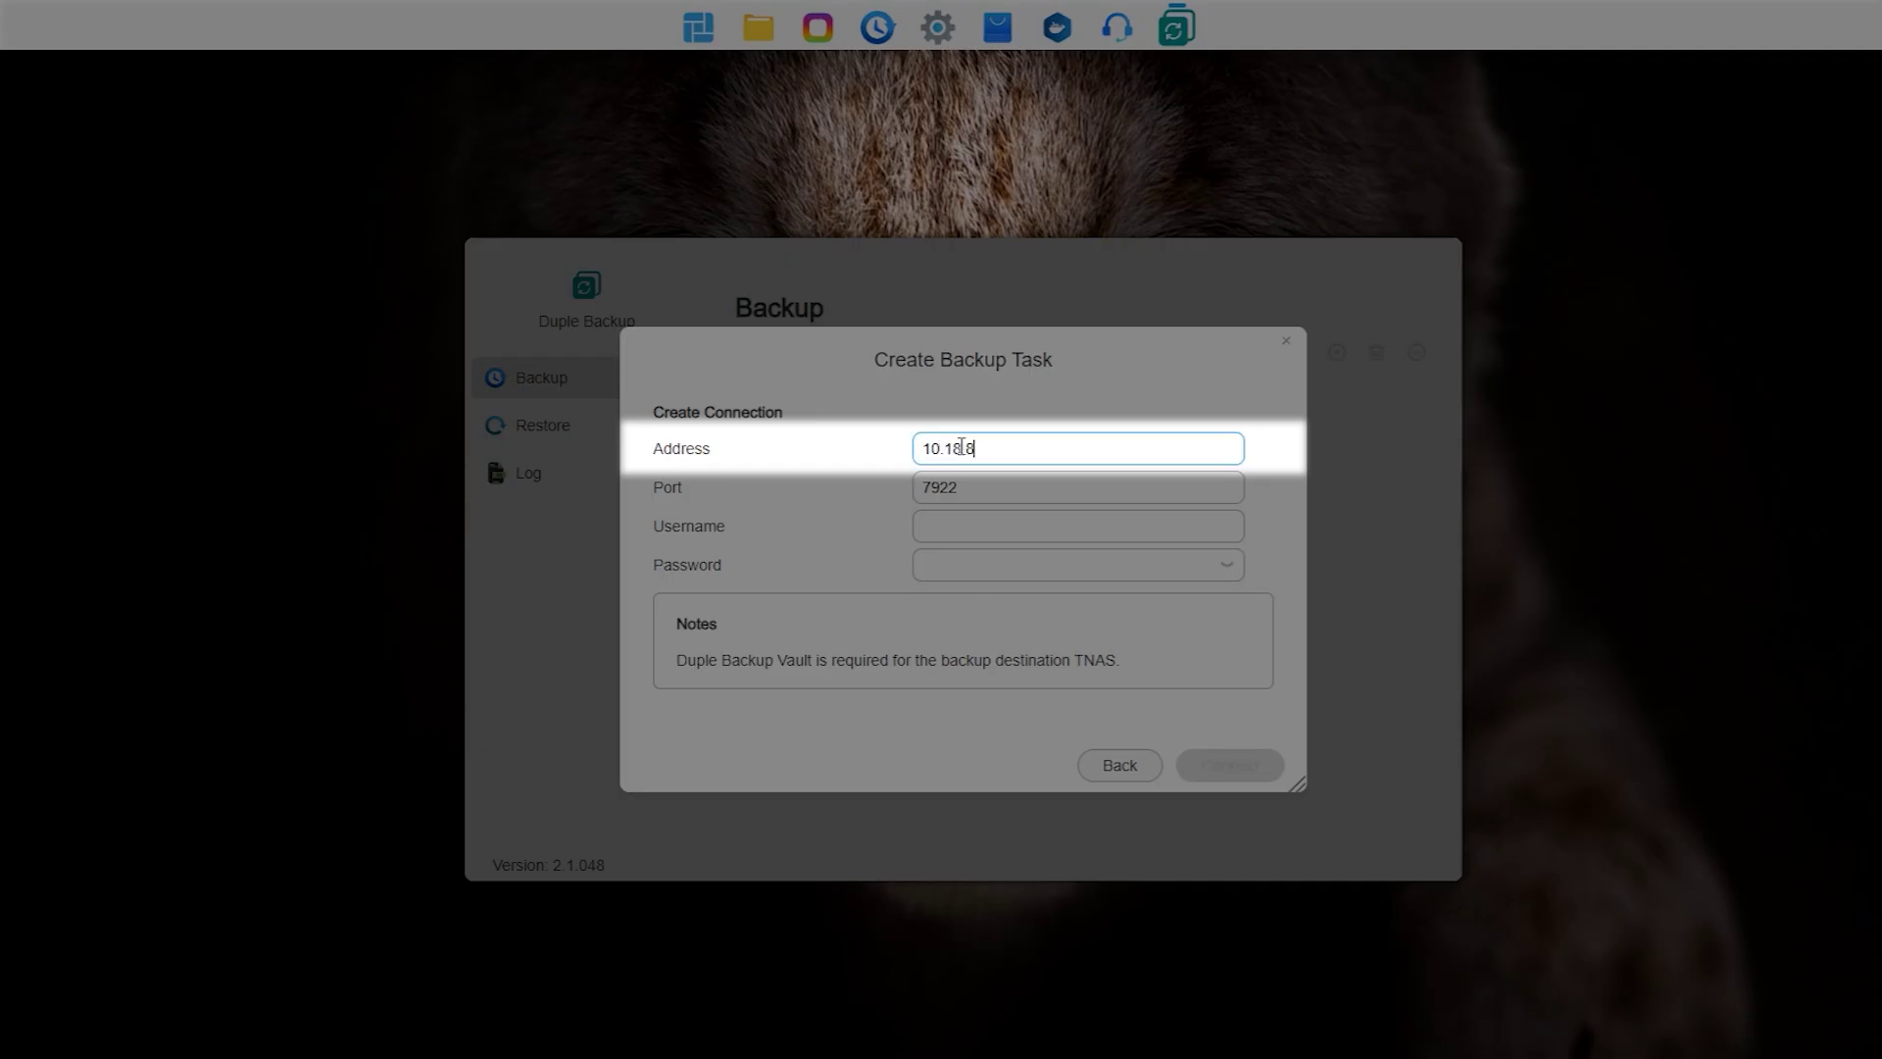
left_click(961, 524)
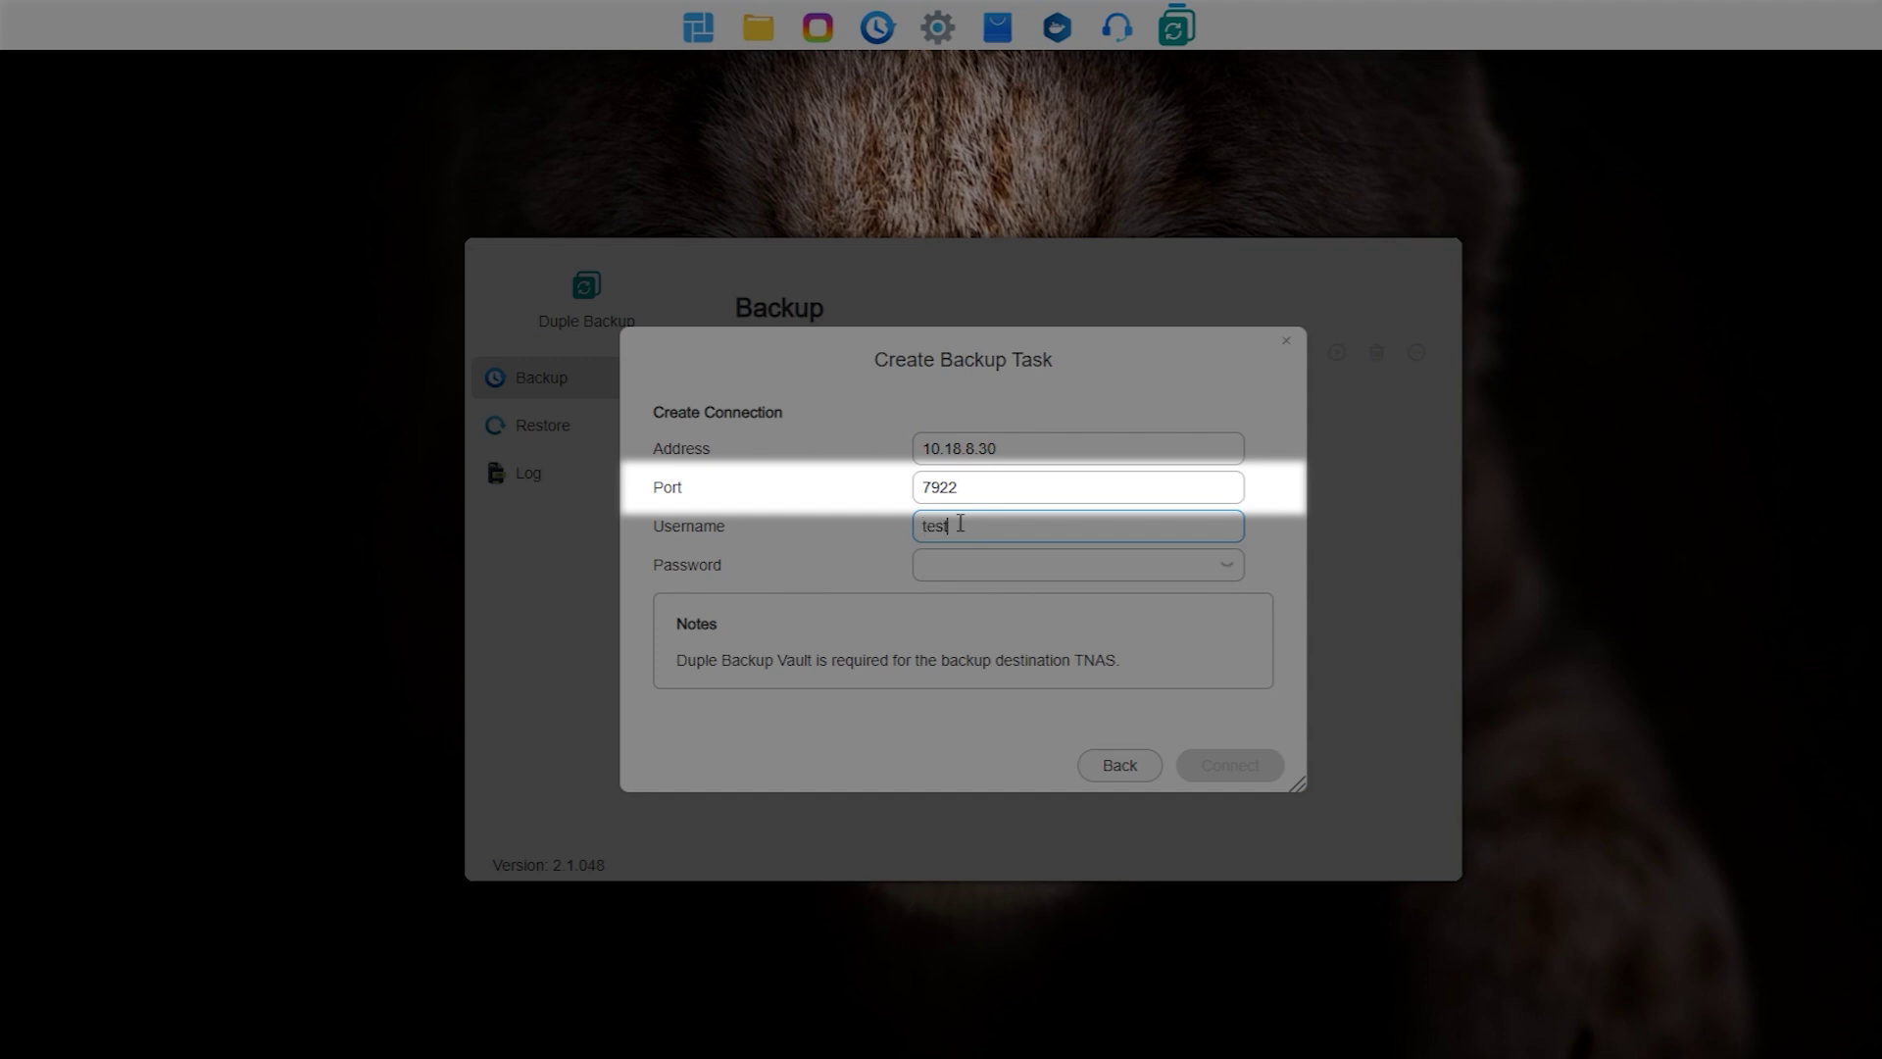
left_click(947, 561)
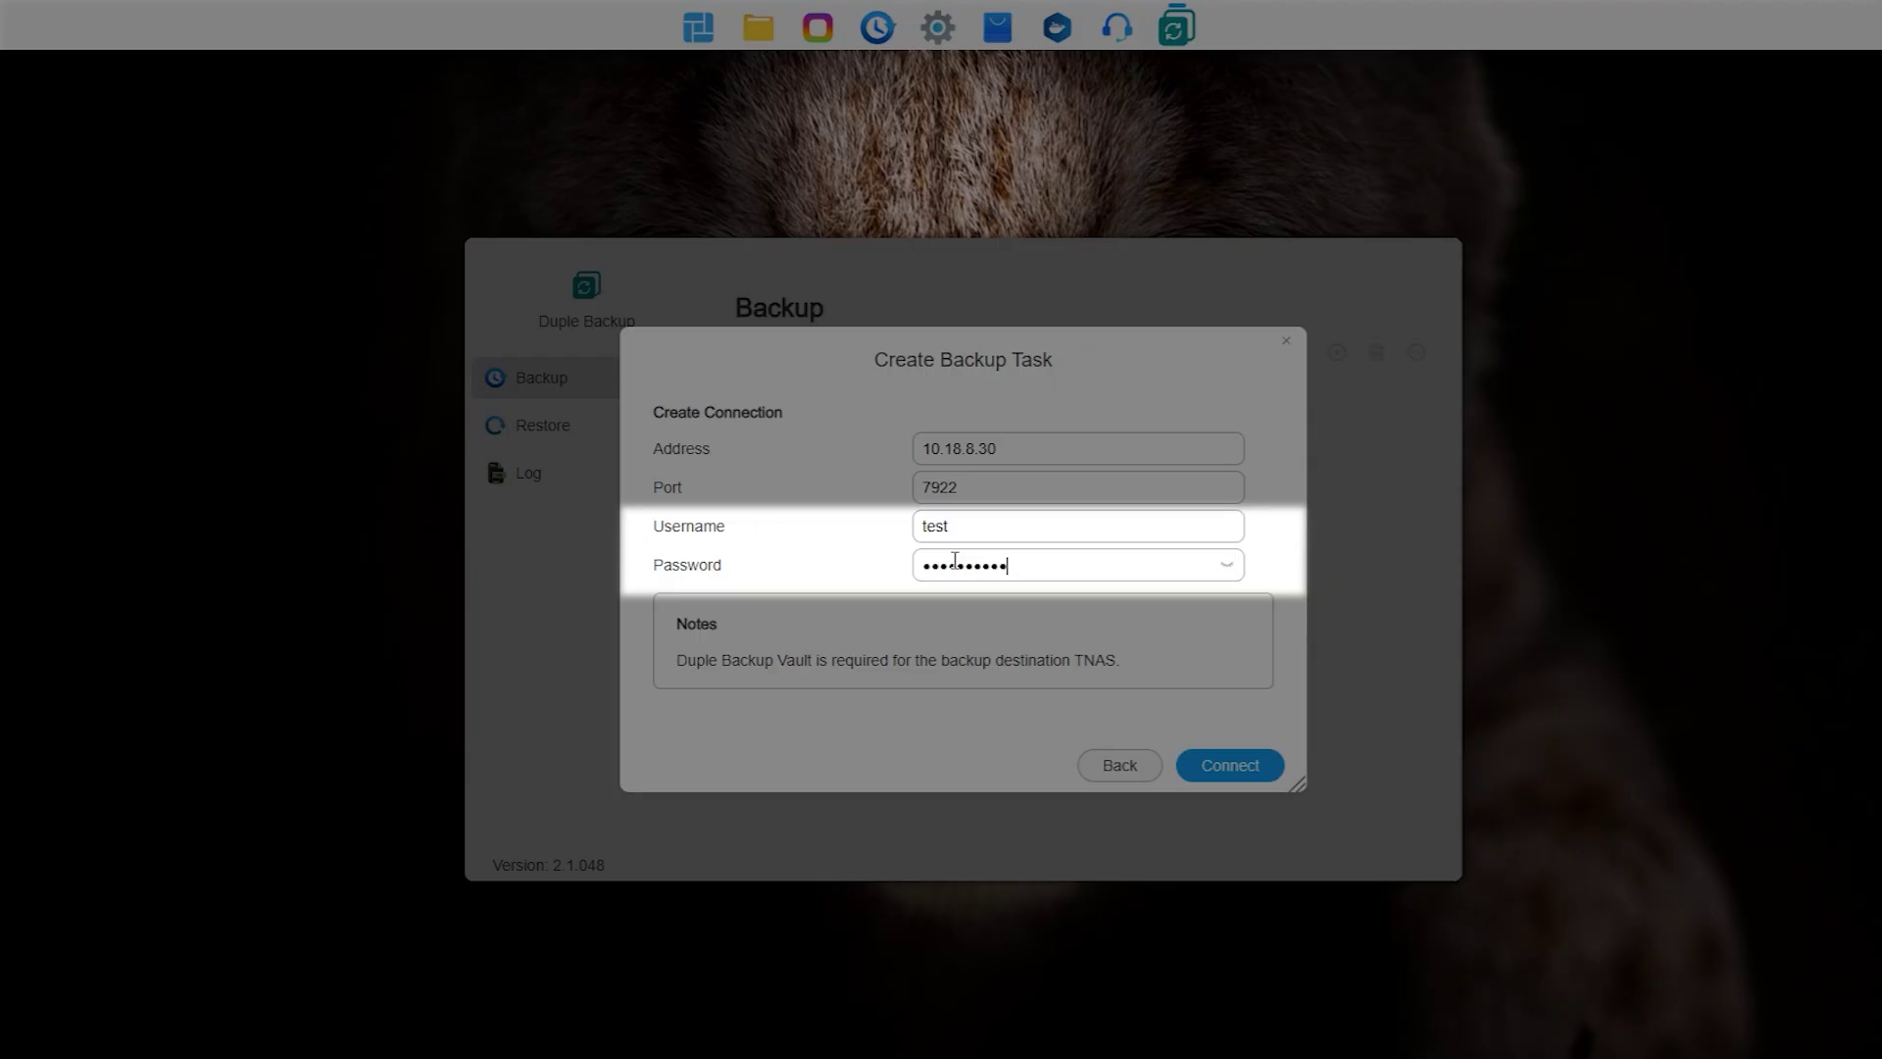
left_click(1237, 763)
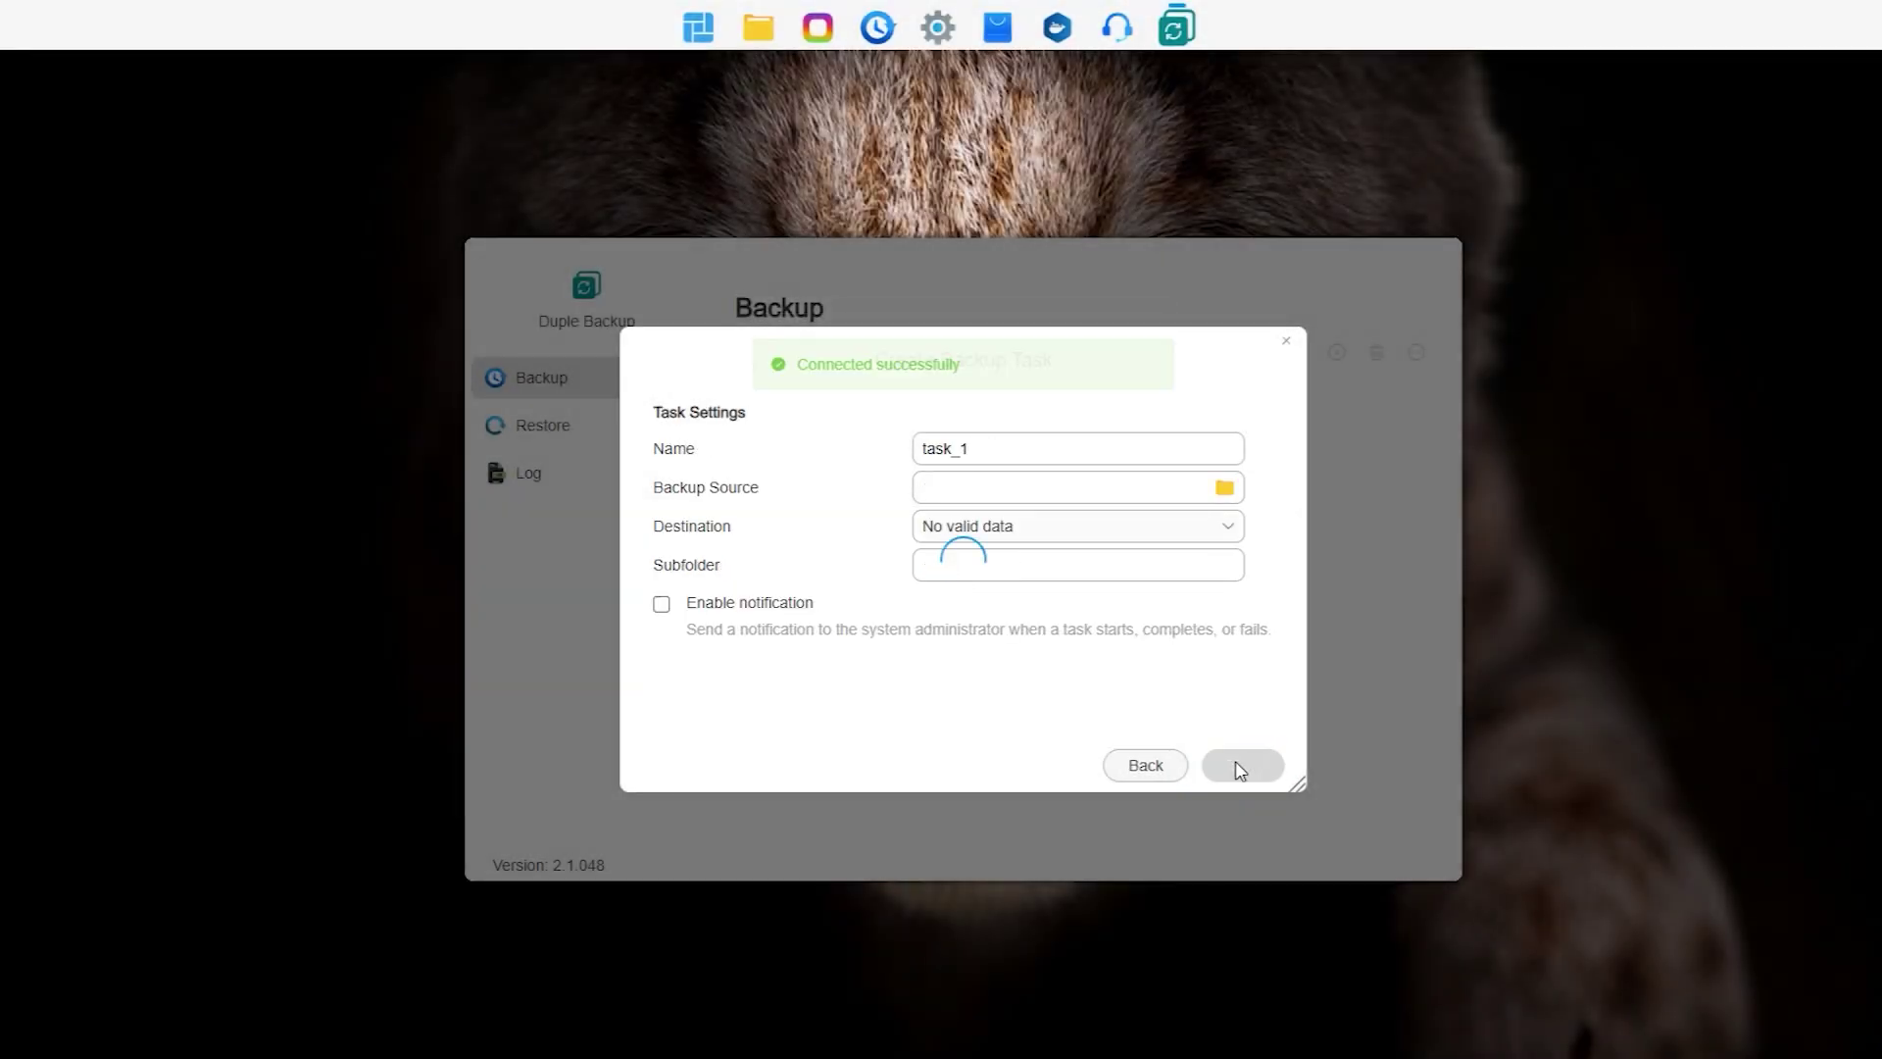
Step: Set /Data as the backup source and public share with subfolder 'test' as destination
left_click(1226, 490)
left_click(665, 421)
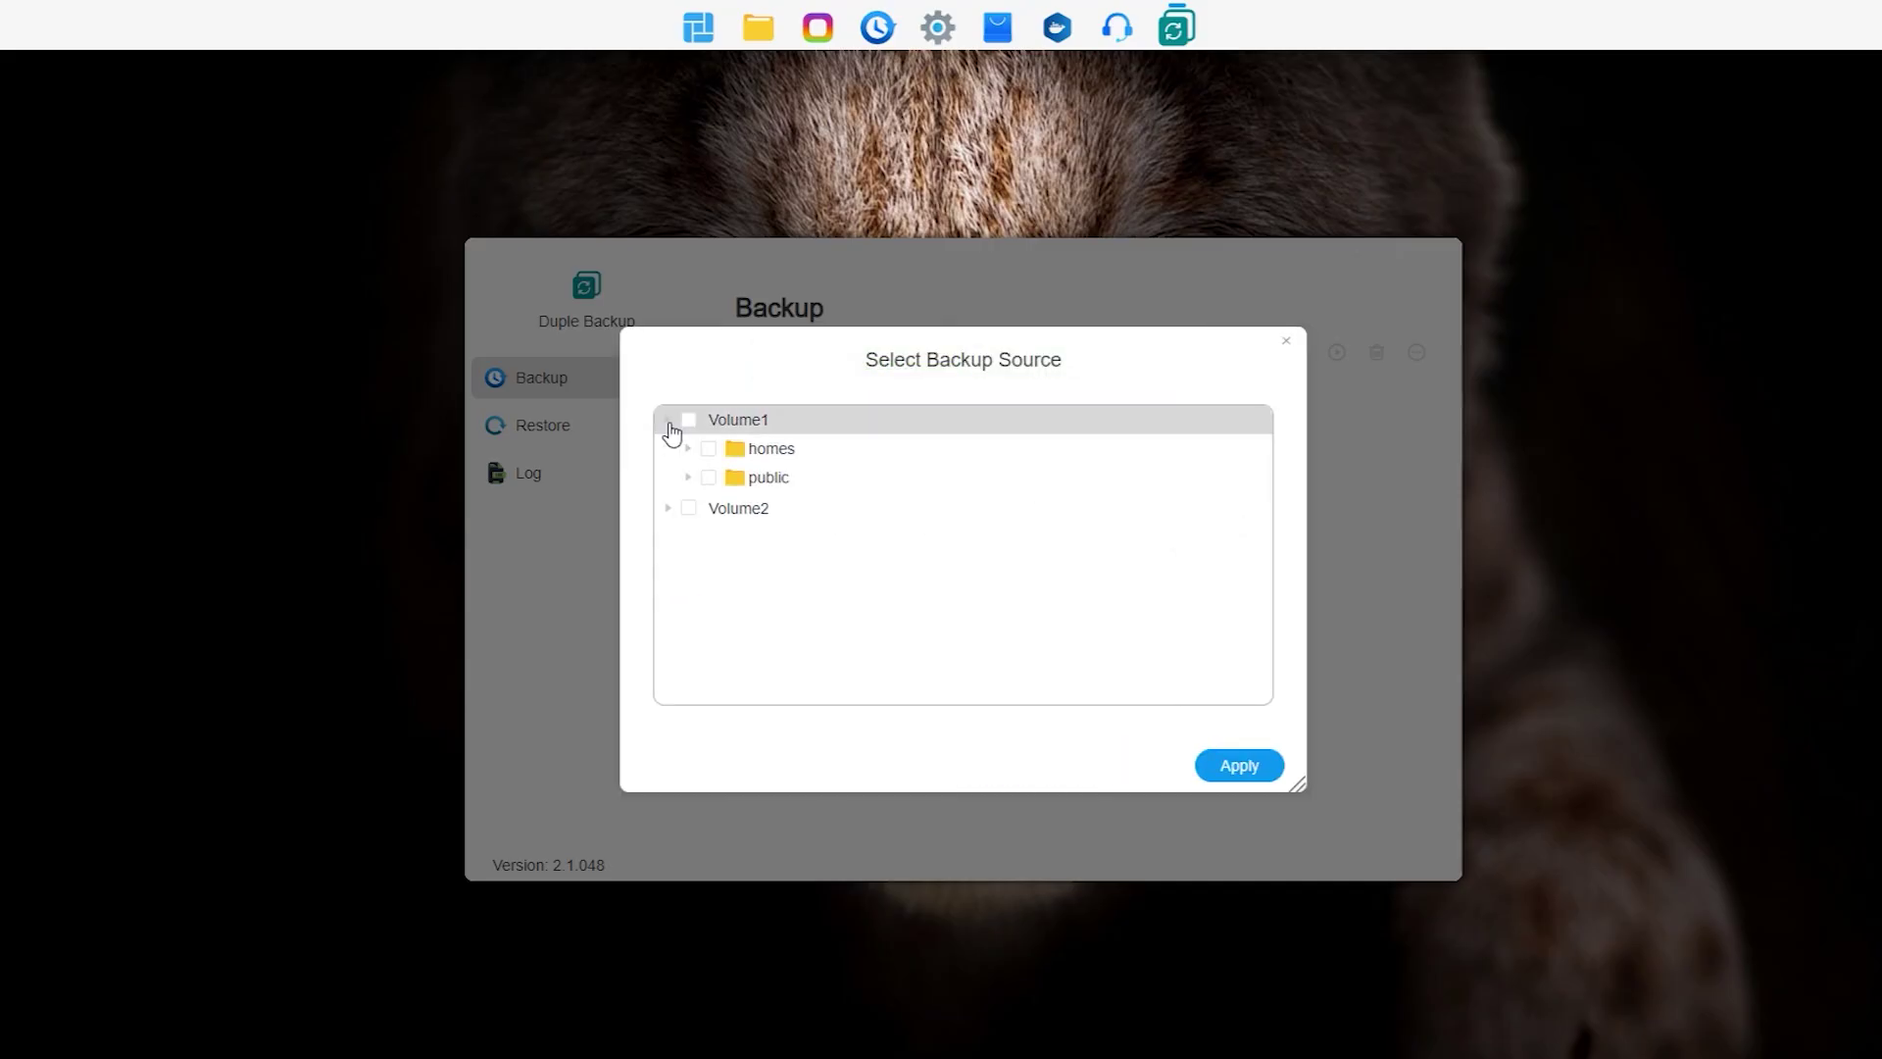
left_click(708, 563)
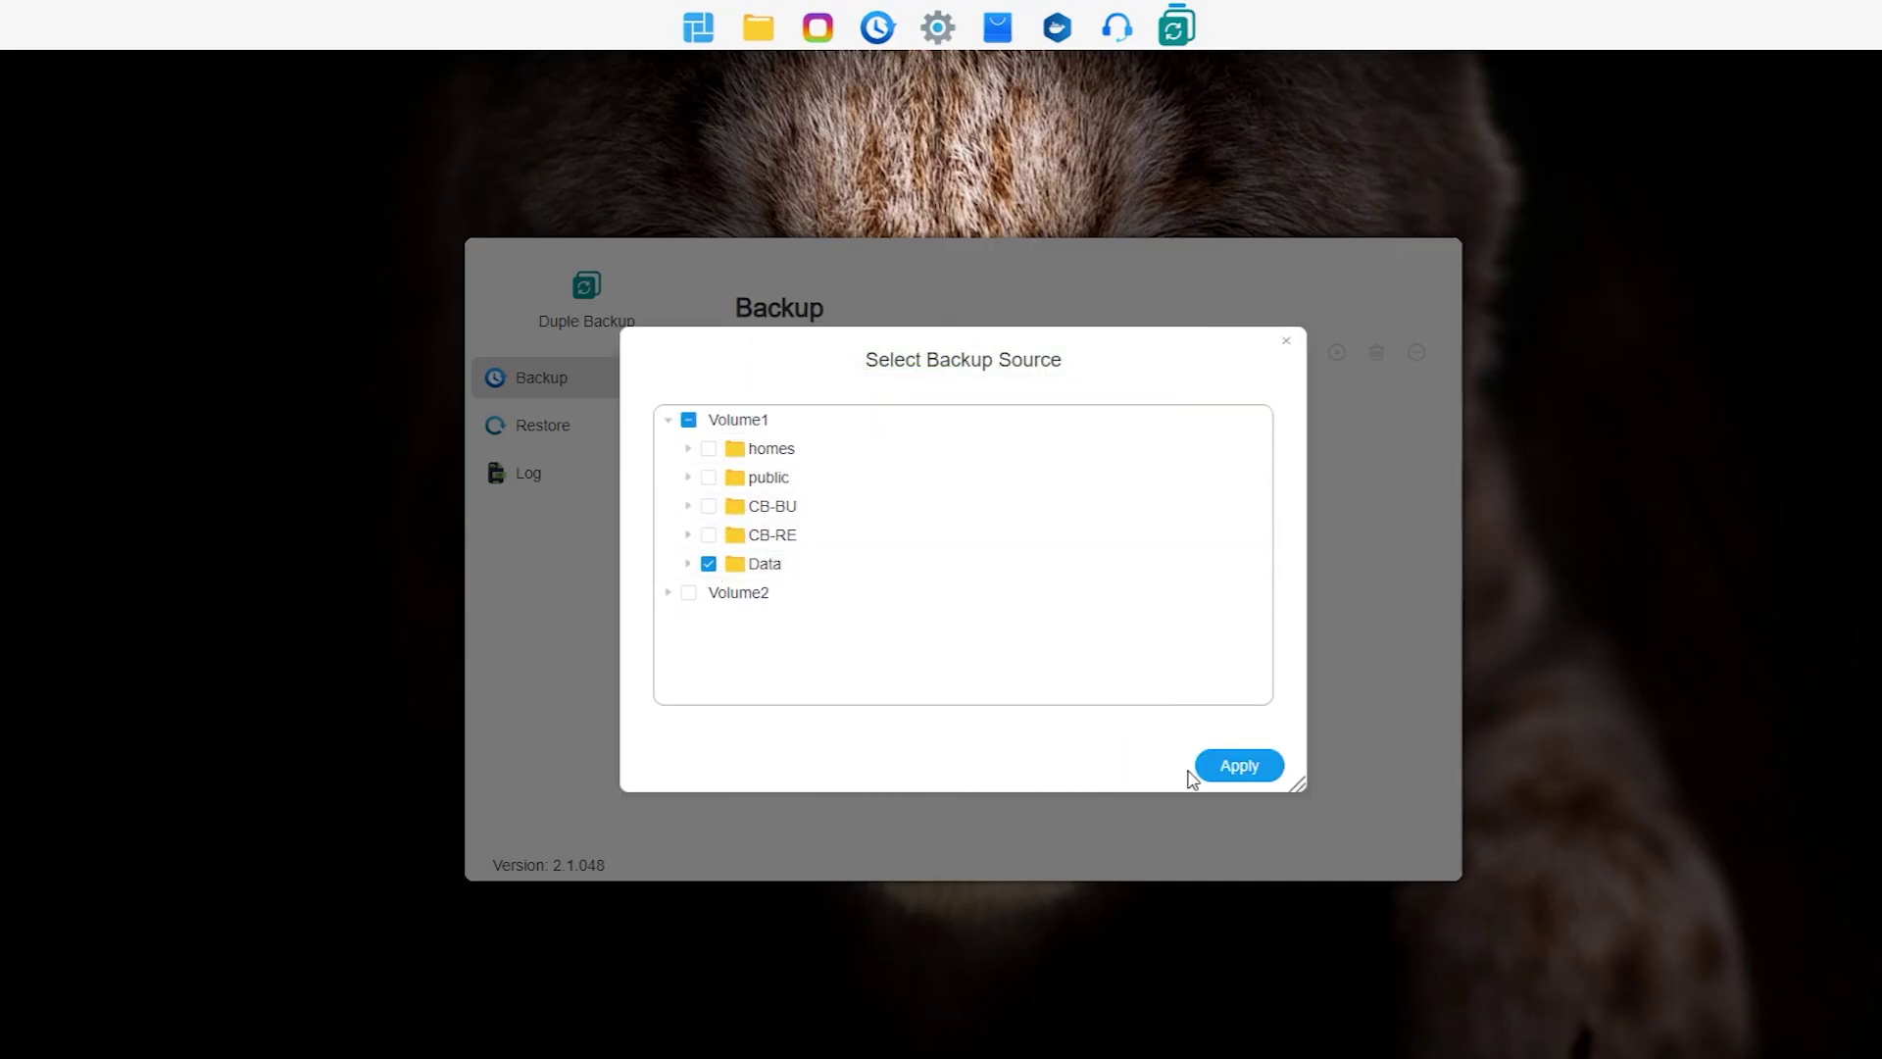
left_click(1225, 765)
left_click(1091, 537)
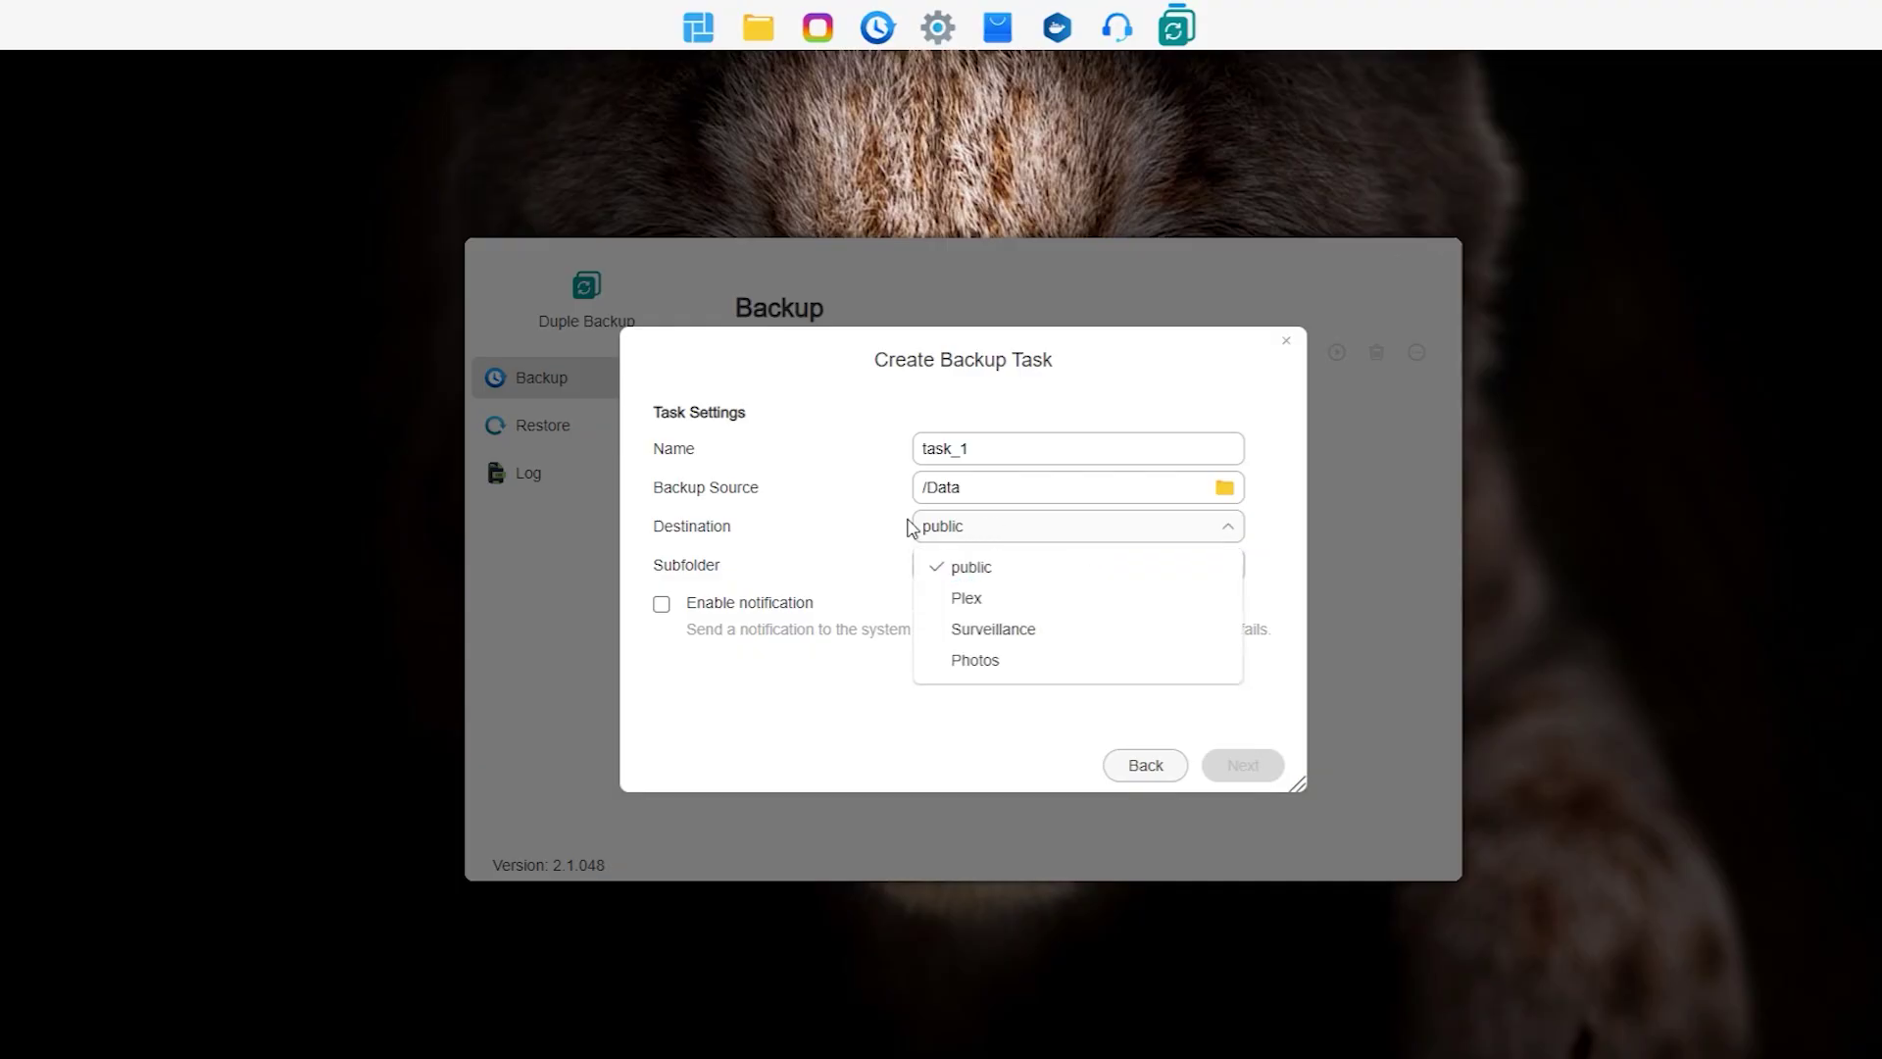
left_click(868, 525)
left_click(970, 565)
type("test")
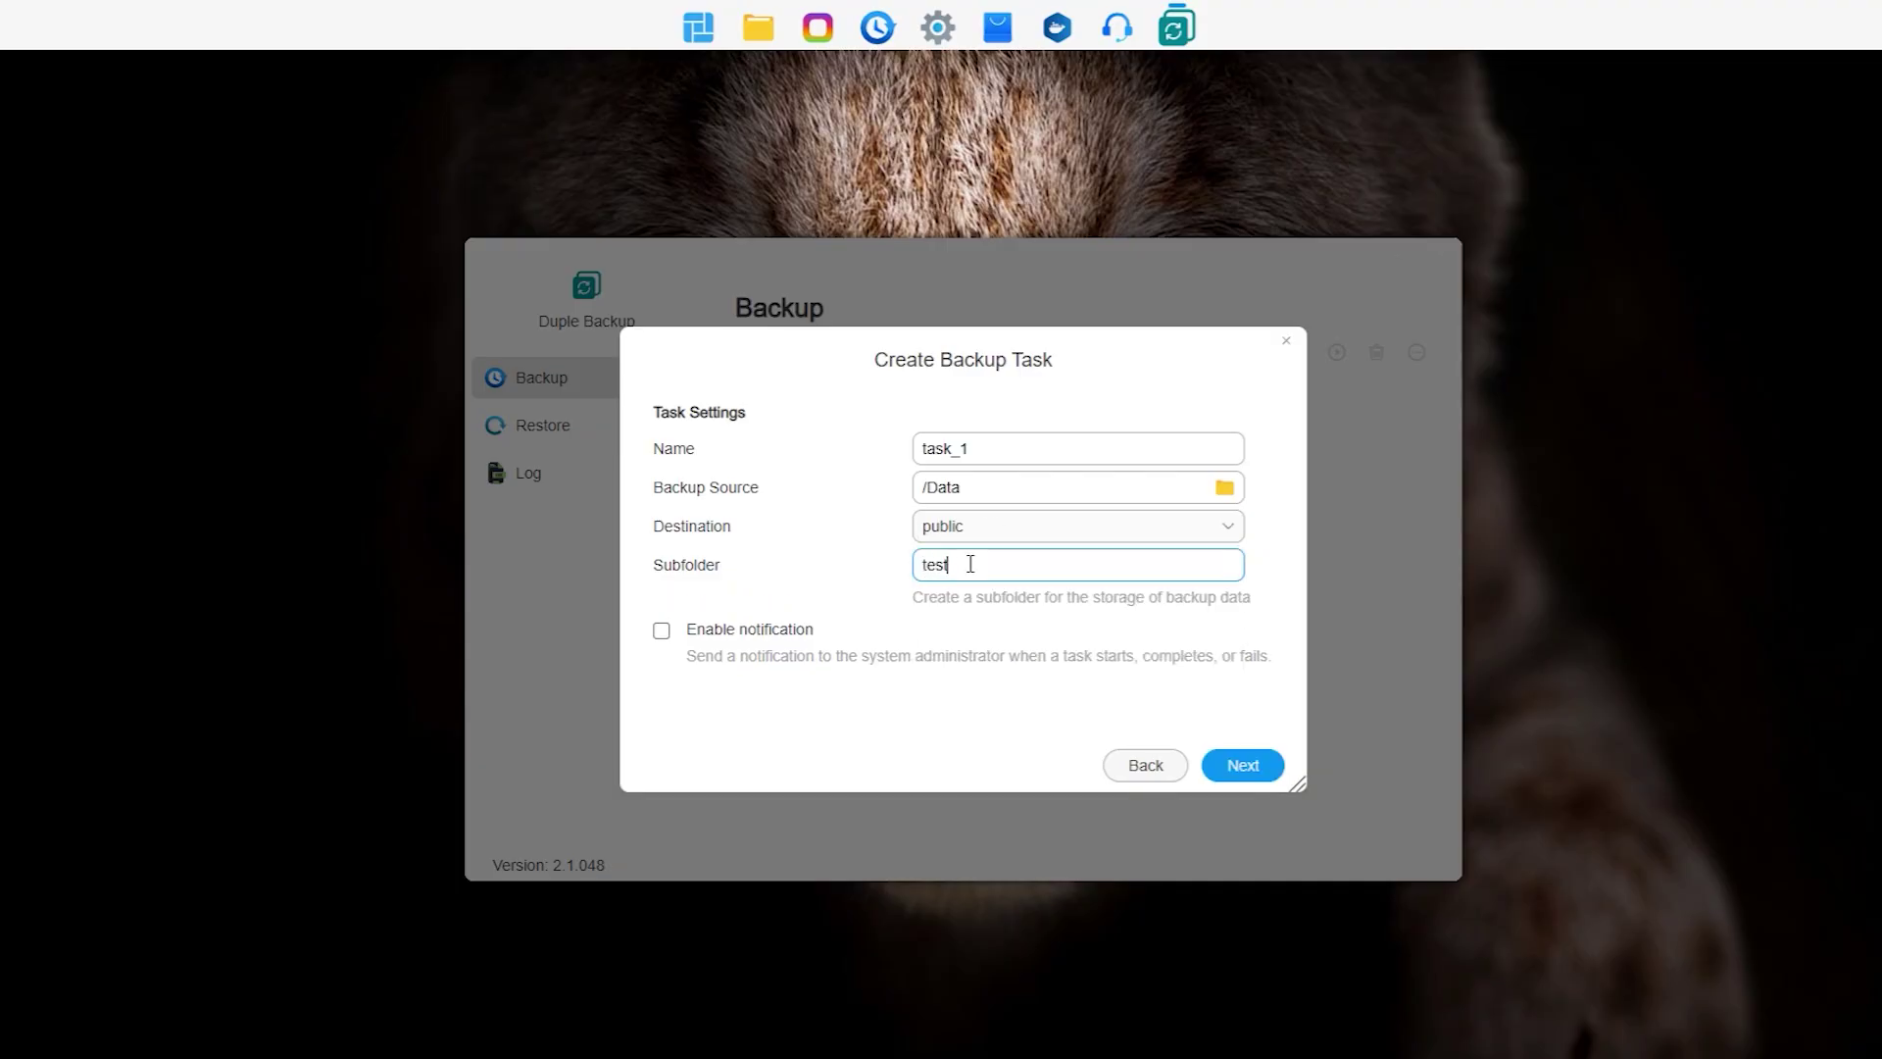
left_click(1255, 766)
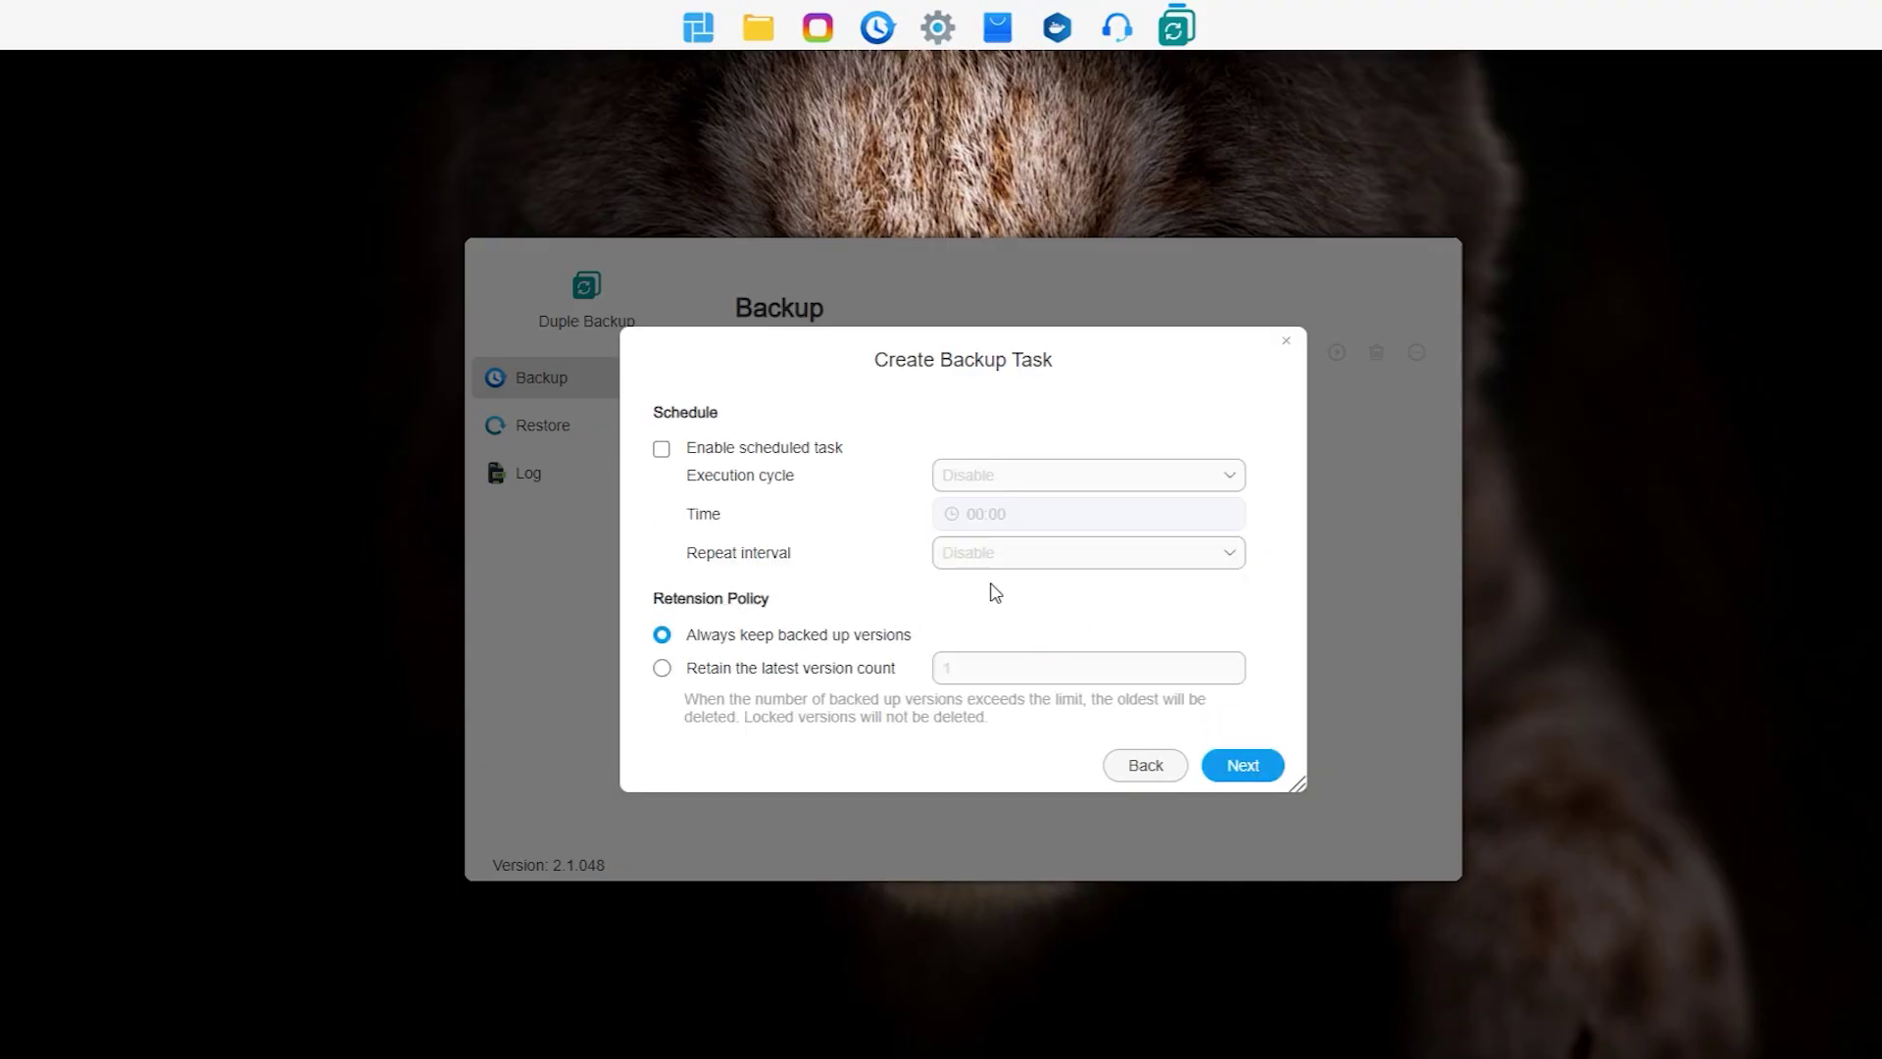
Step: Schedule the task every day at 02:00 and retain the latest 10 versions
left_click(663, 453)
left_click(1025, 478)
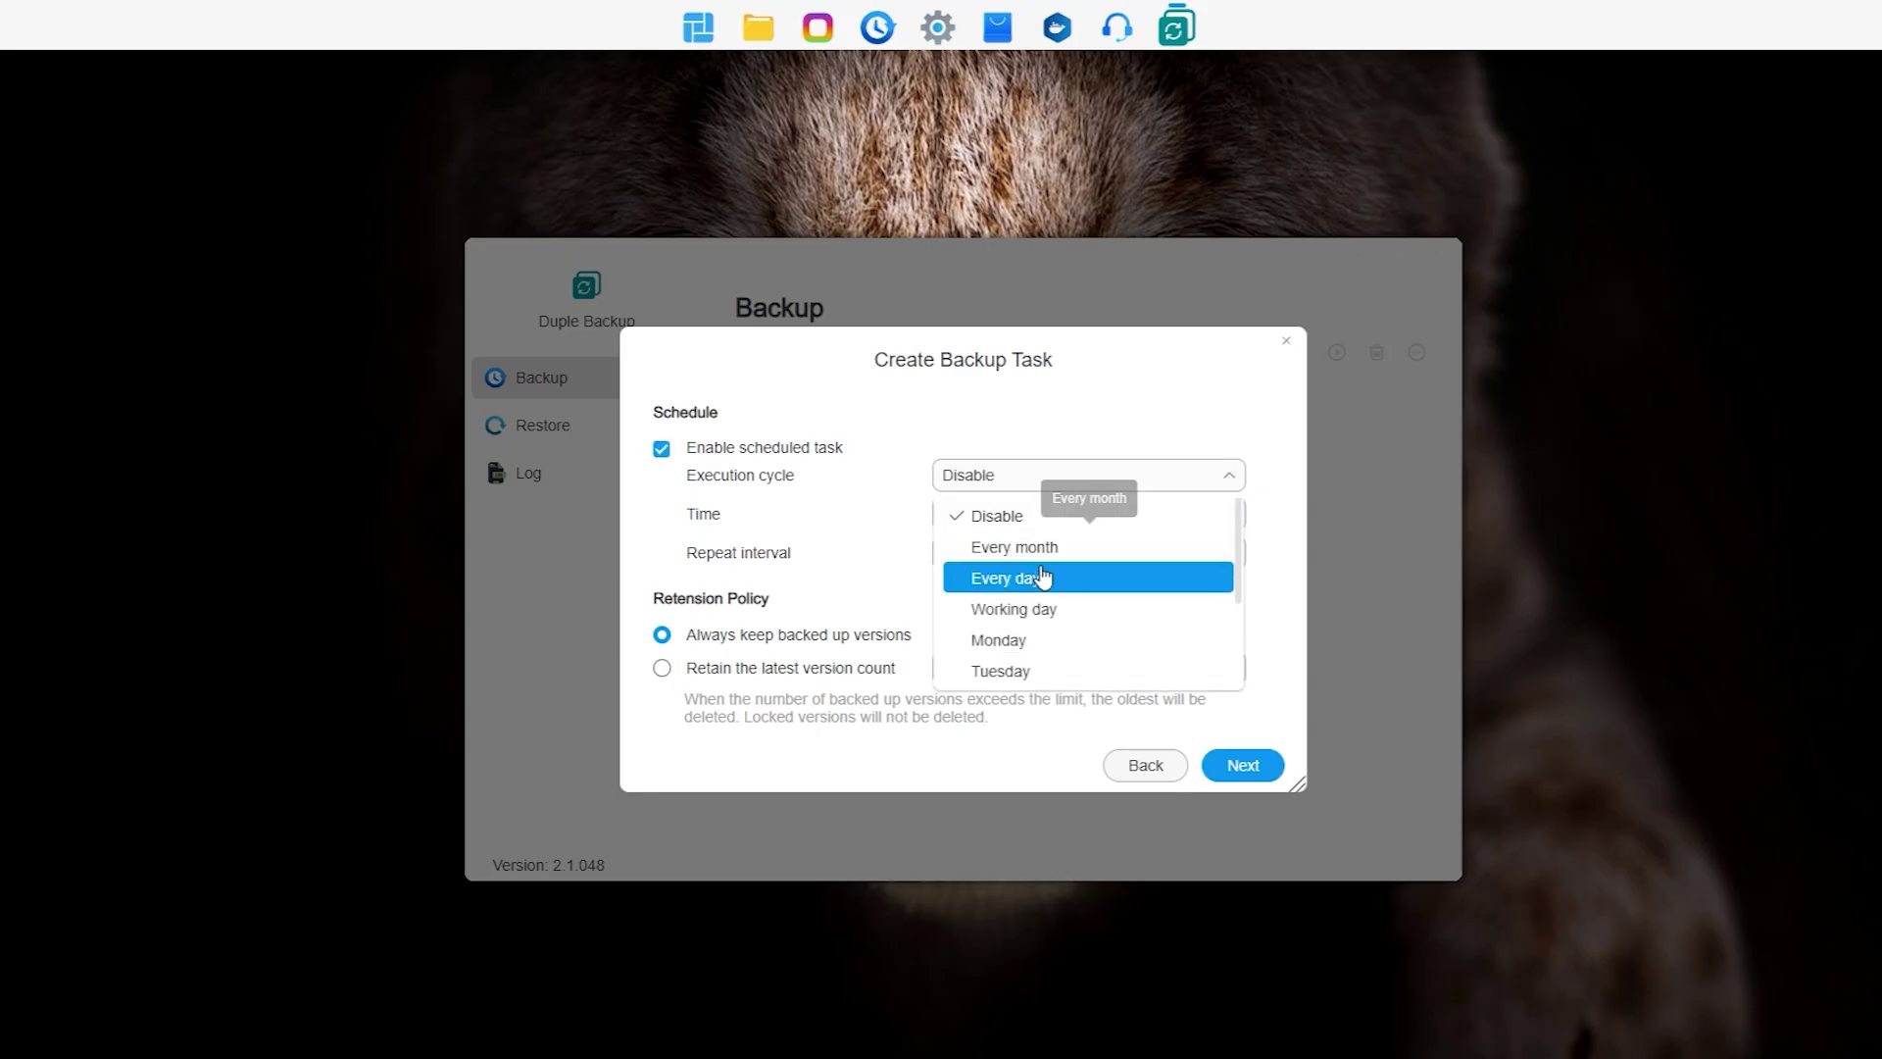
left_click(1042, 577)
left_click(995, 518)
left_click(983, 722)
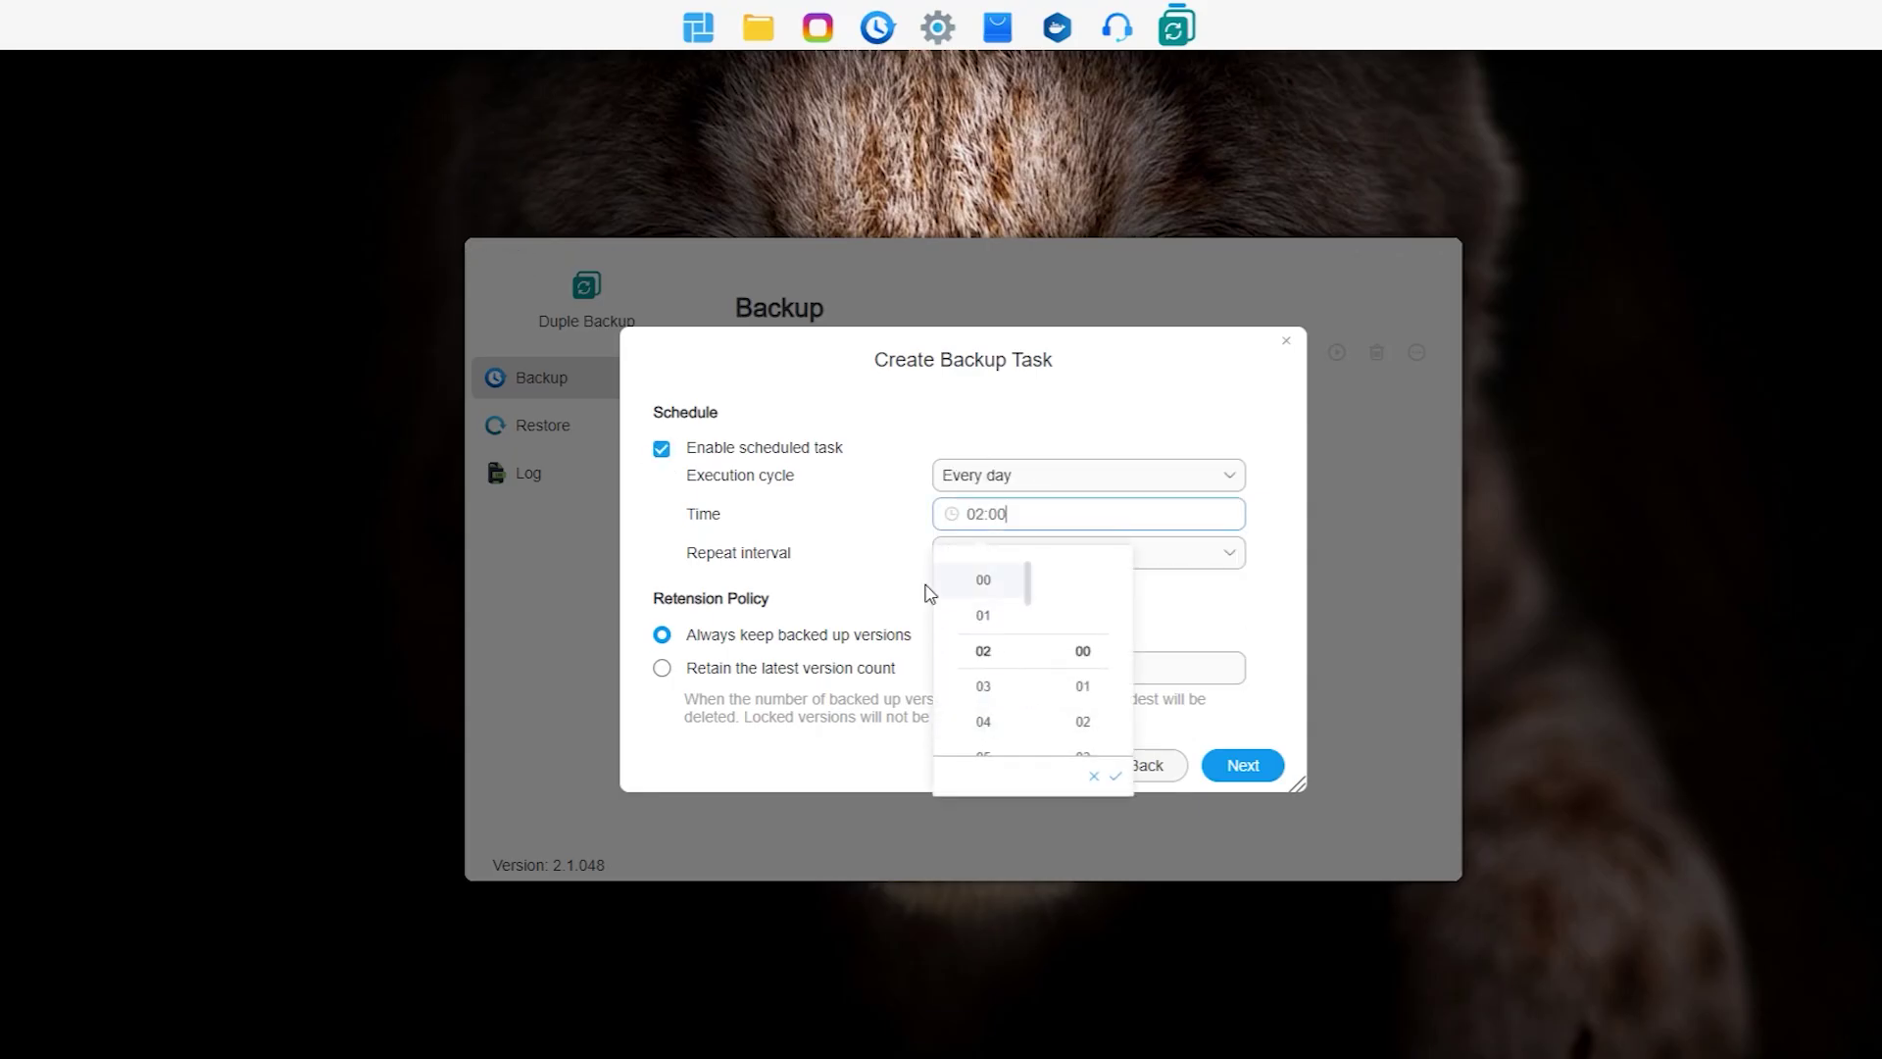
left_click(906, 580)
left_click(740, 668)
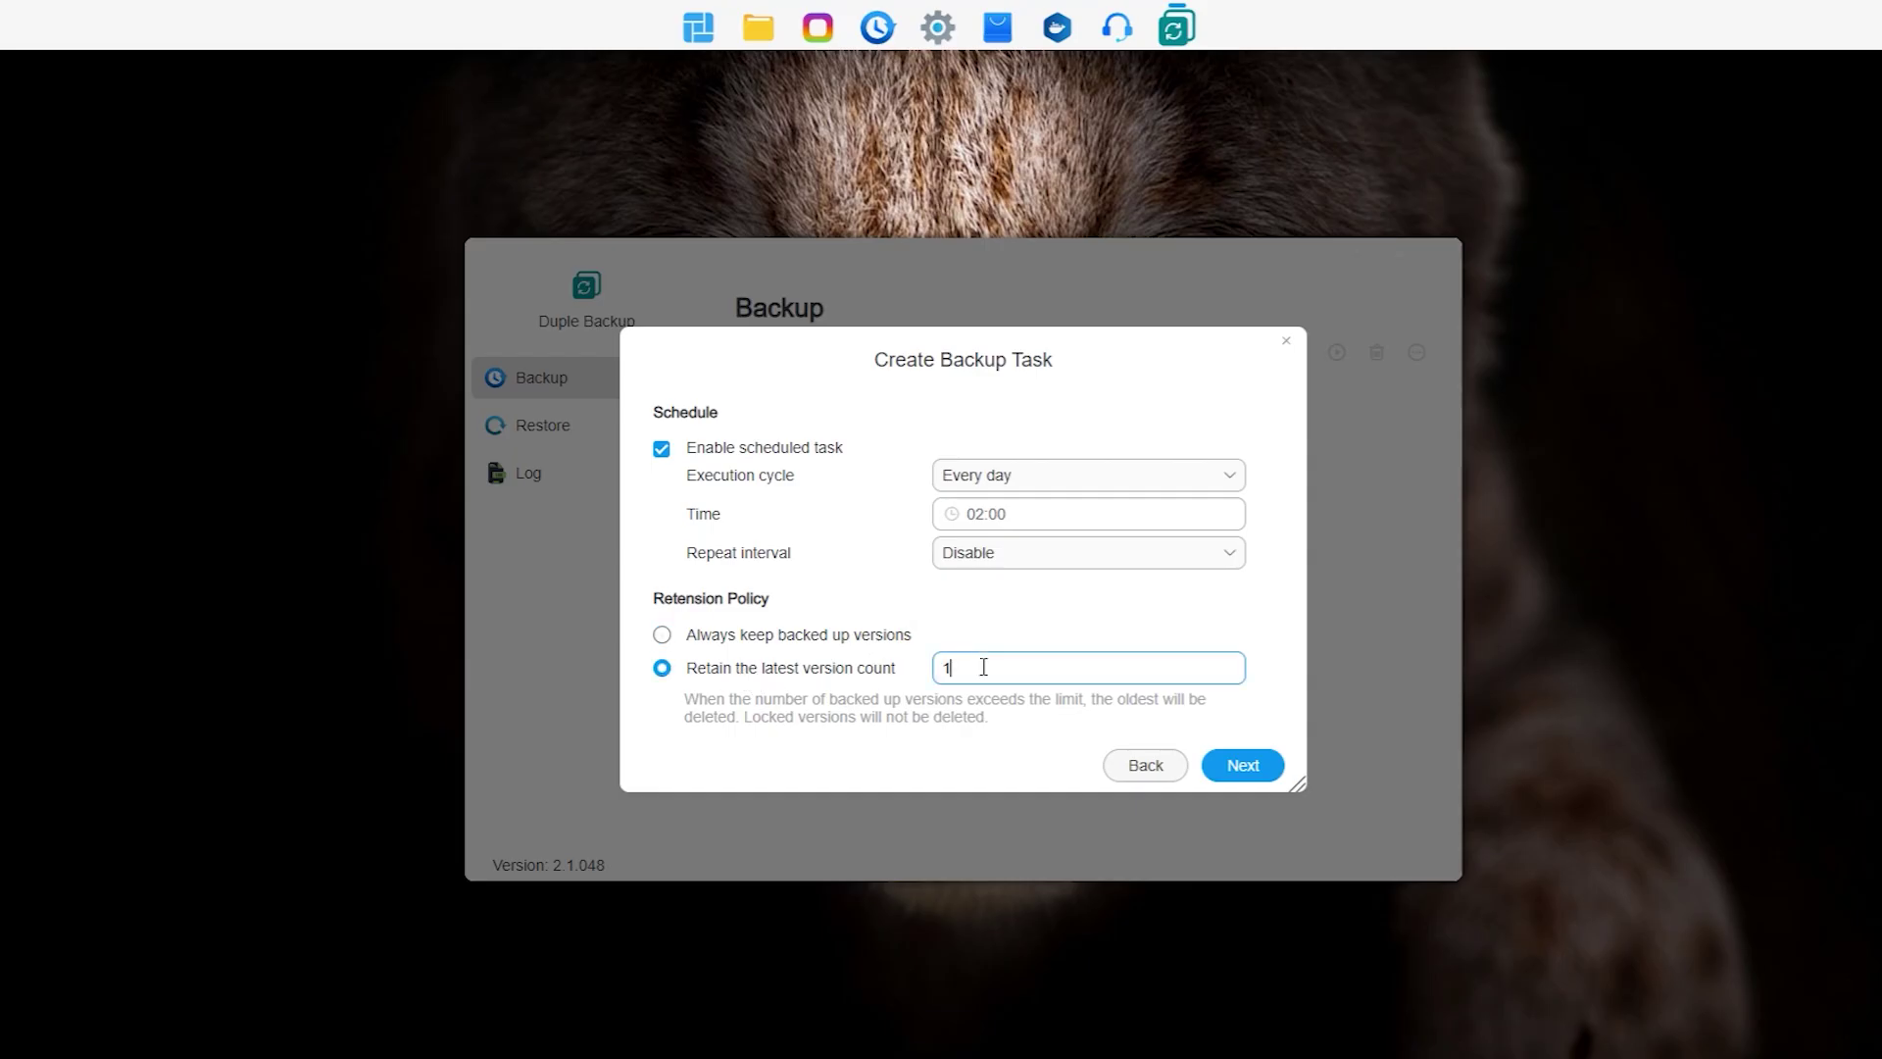
type("0")
left_click(1241, 766)
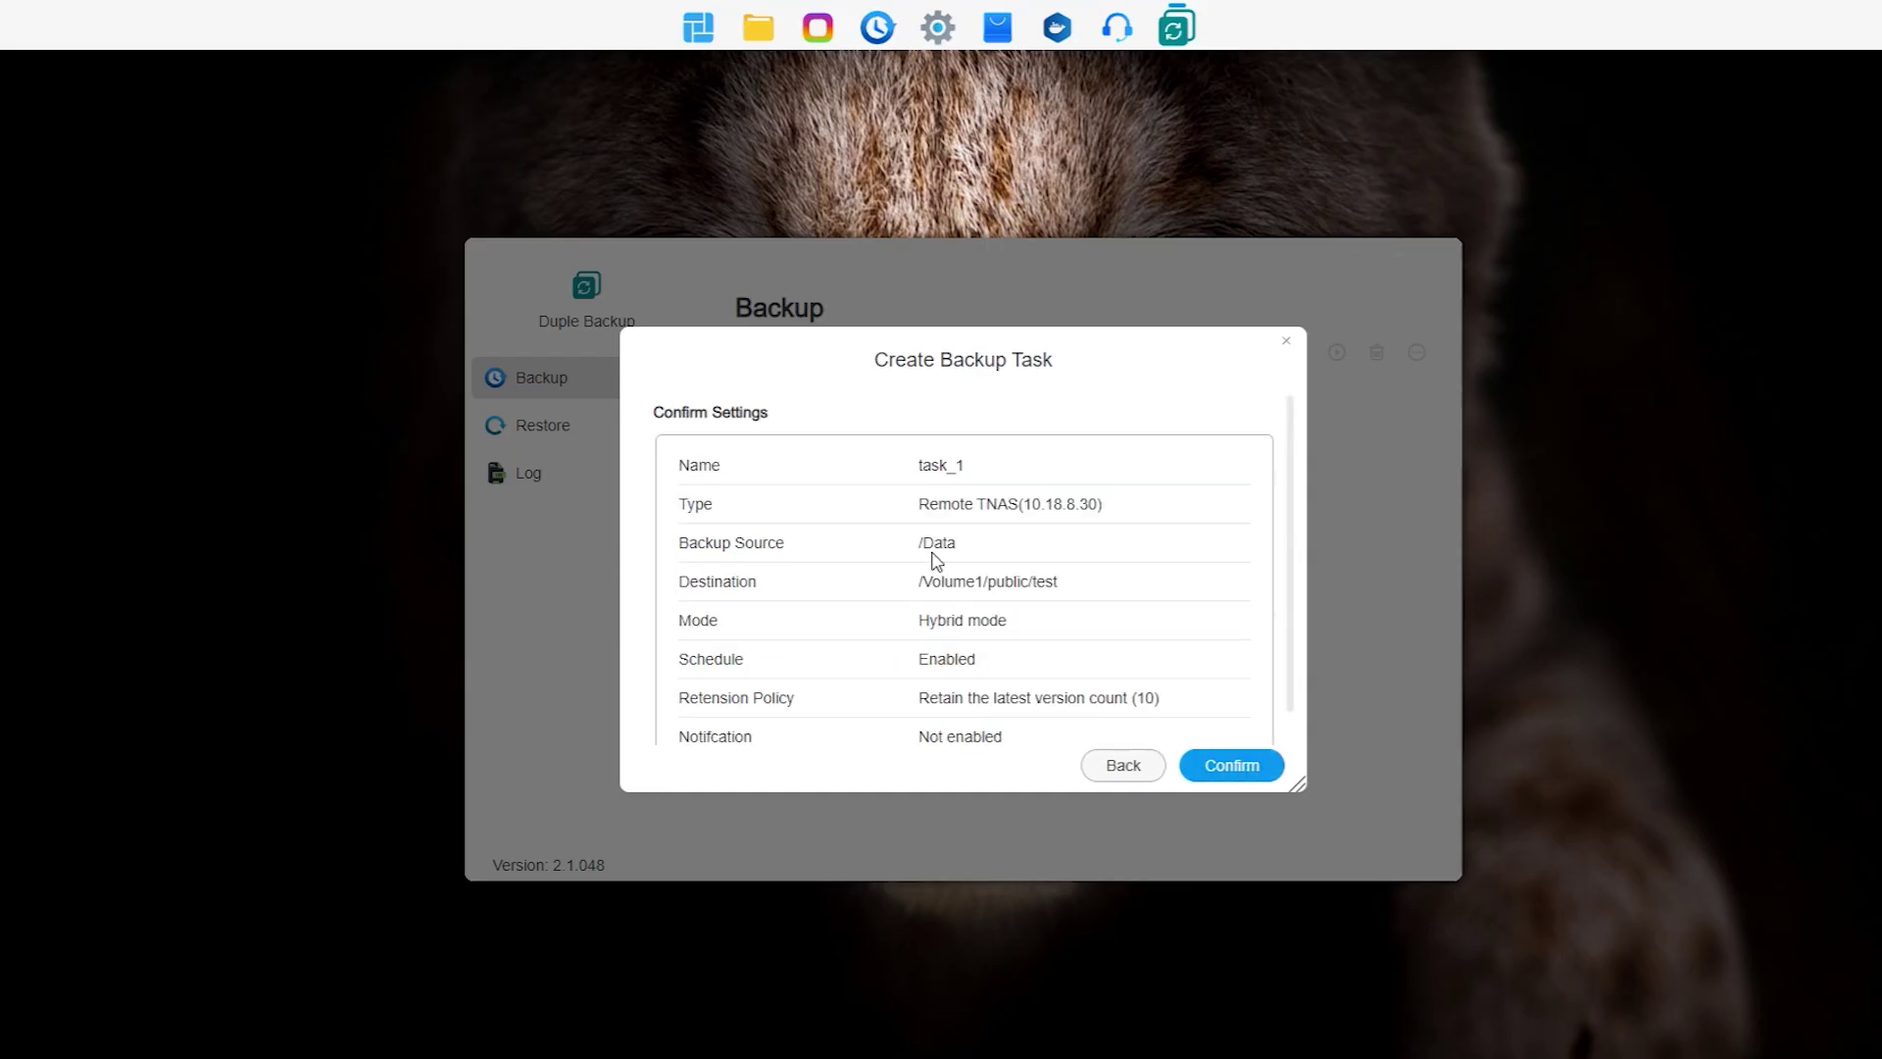
Step: Confirm task_1, run it immediately, and expand its row to view backup progress
left_click(1242, 769)
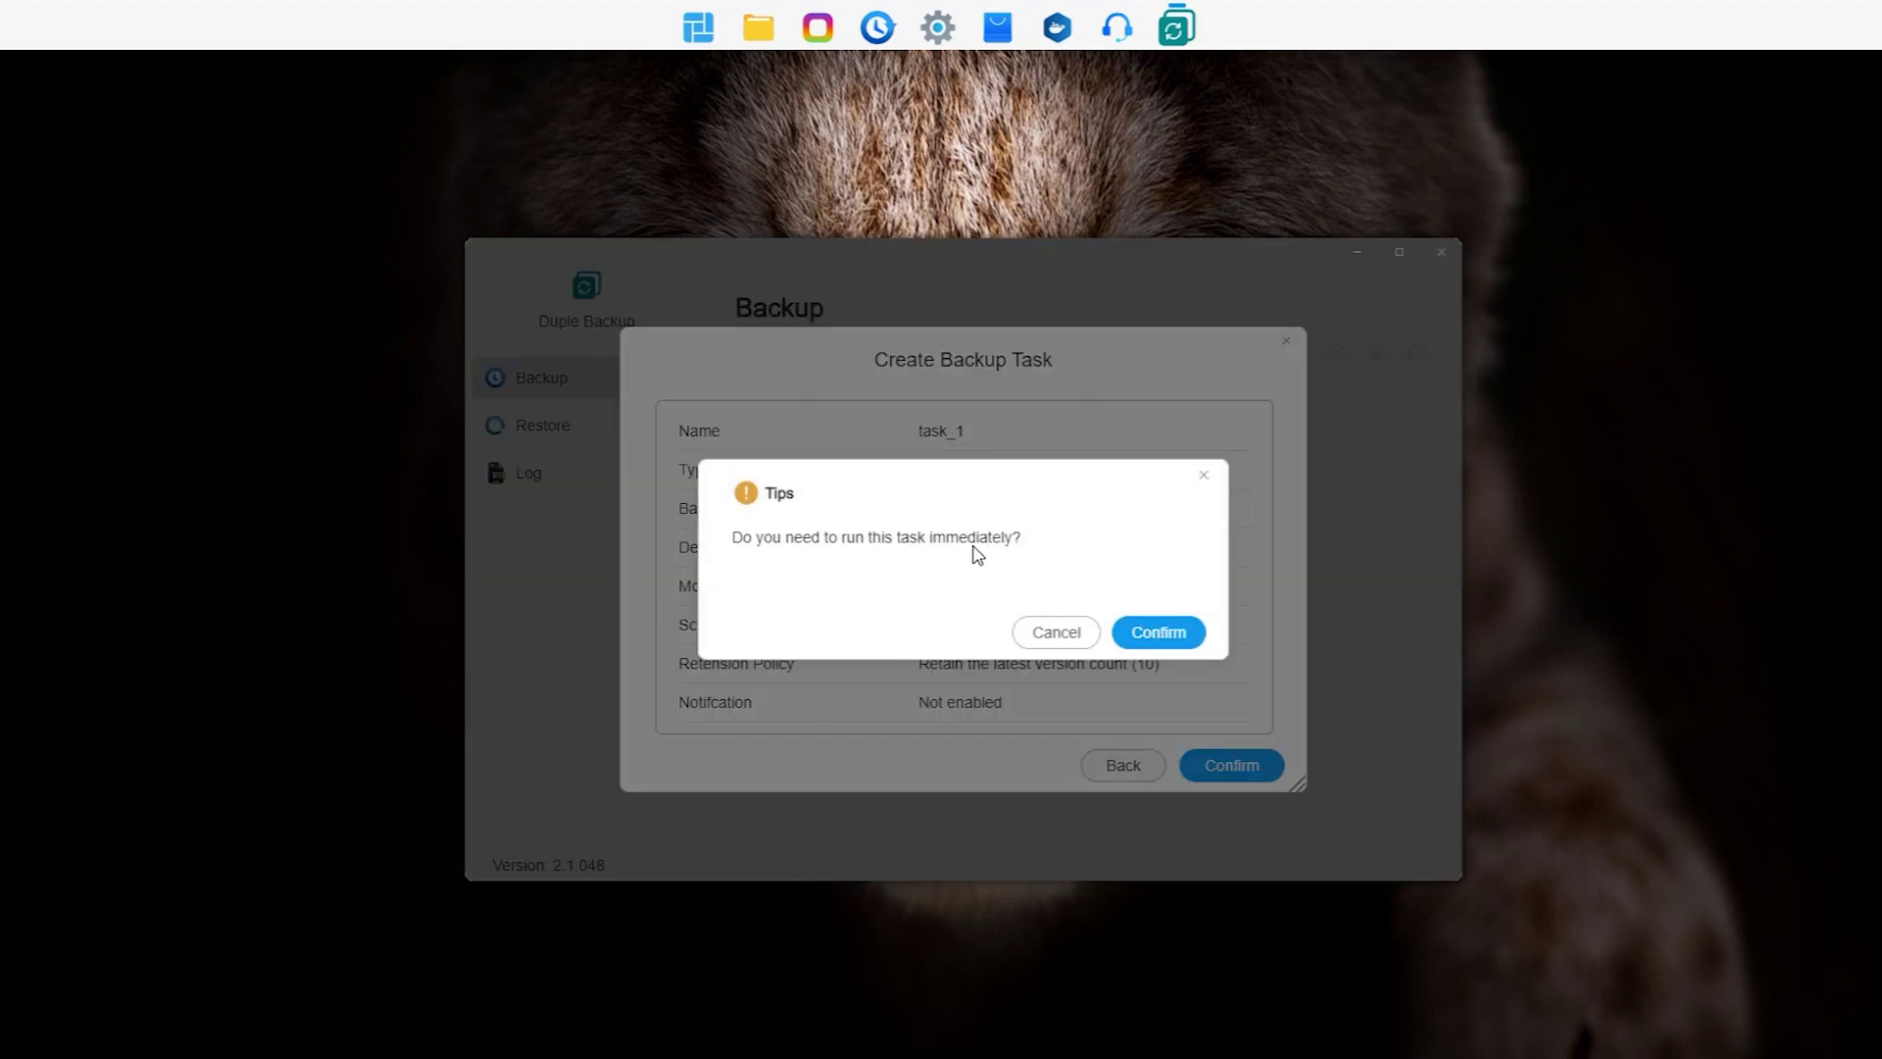
left_click(1170, 635)
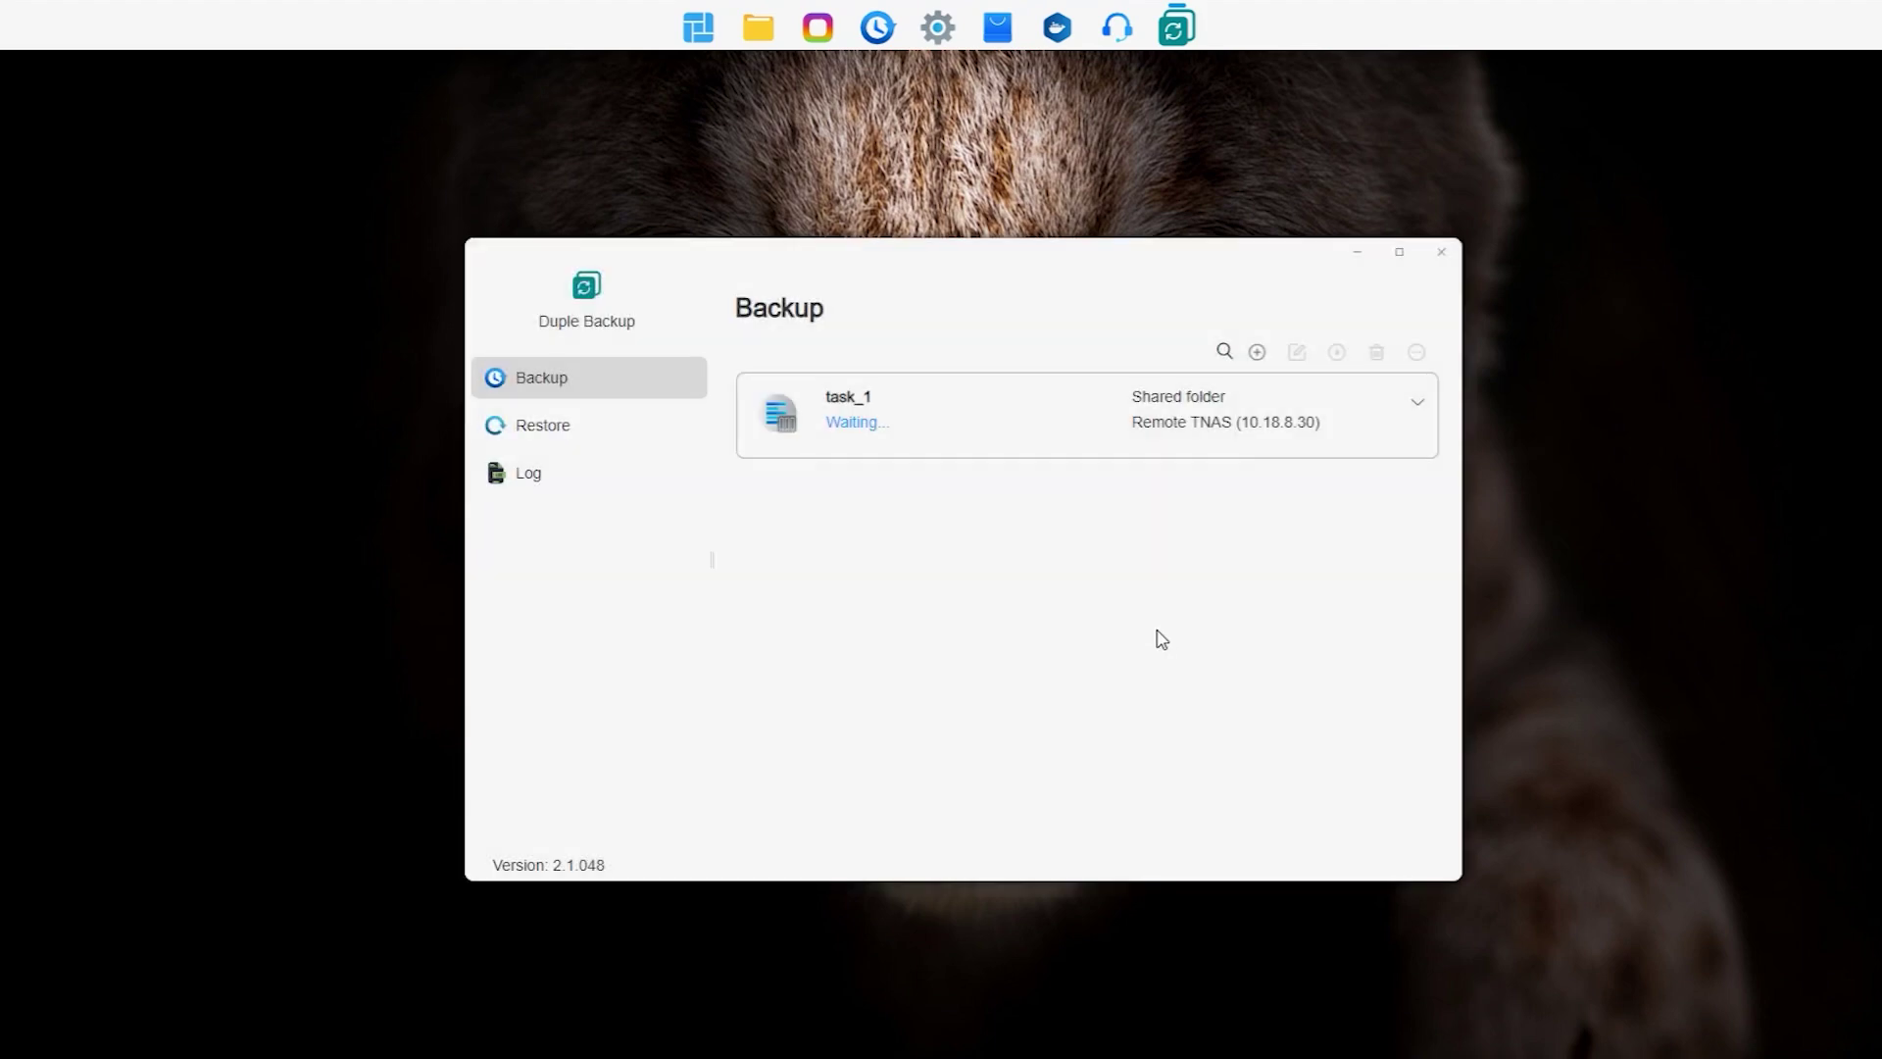
left_click(1417, 404)
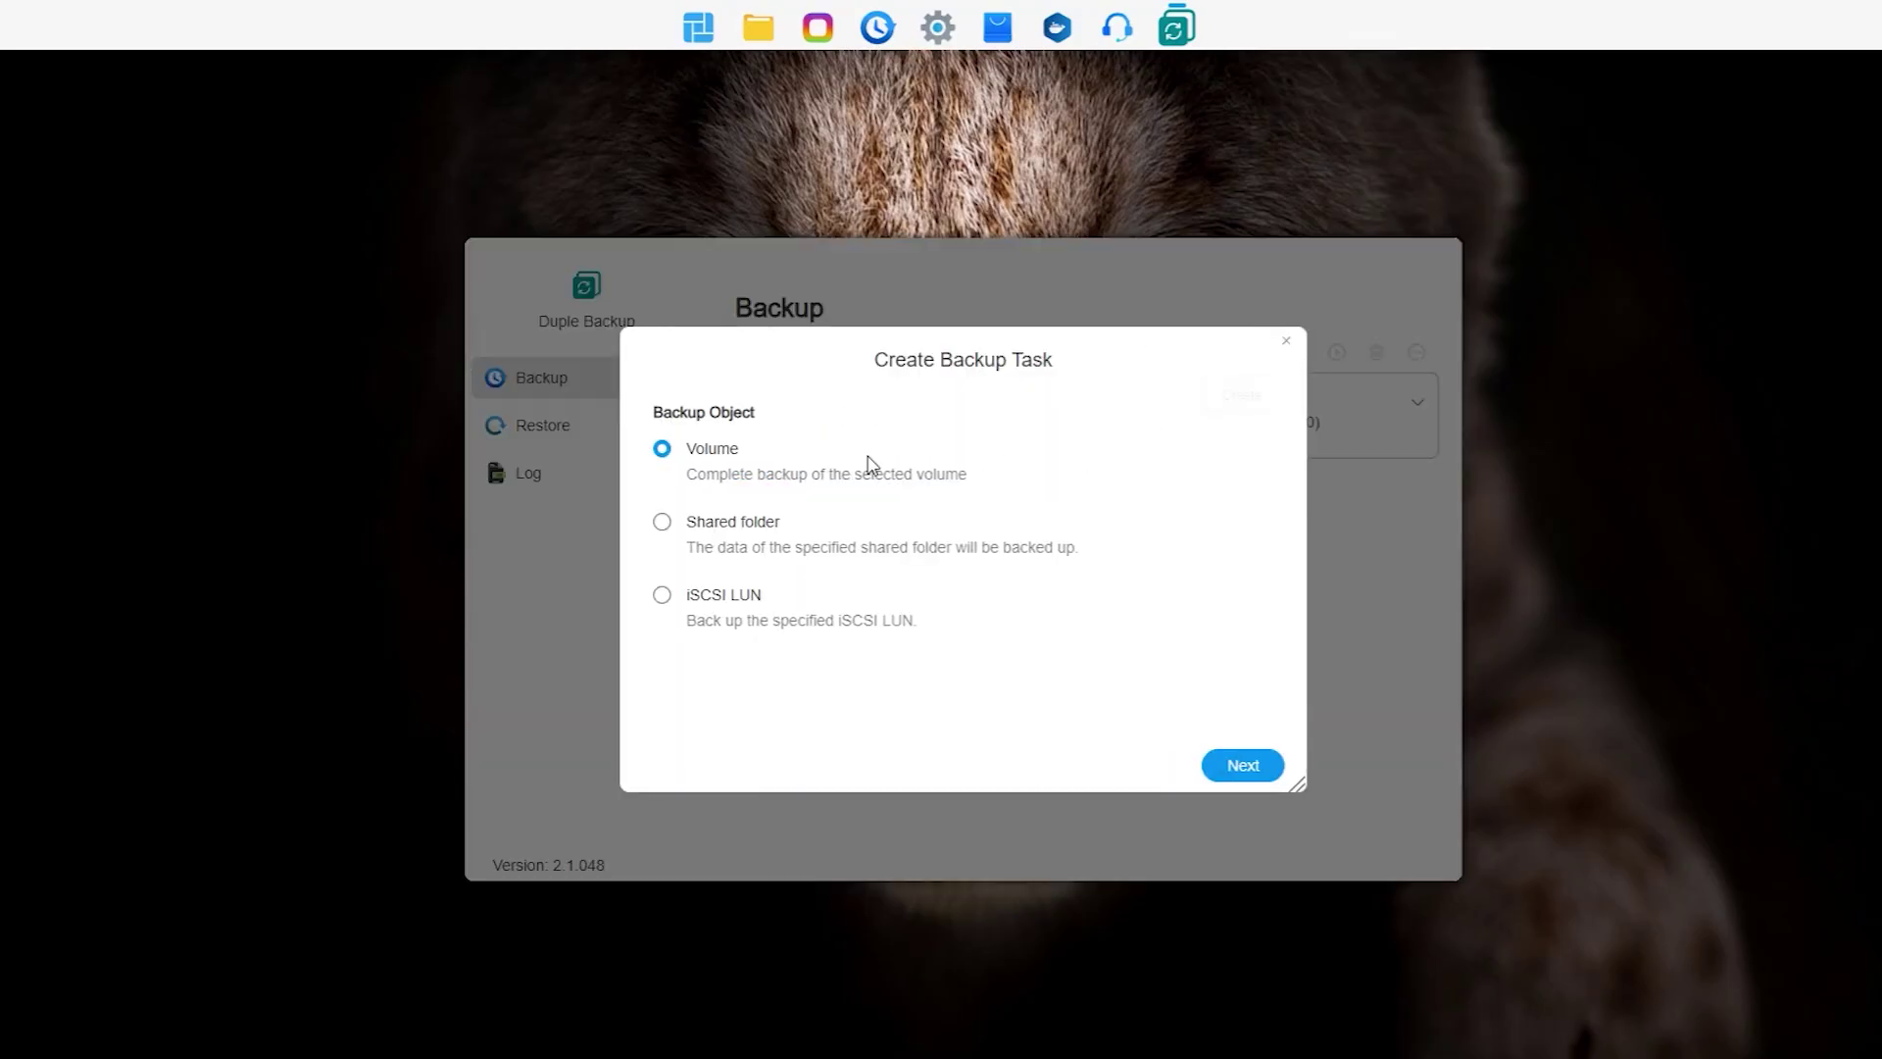
Step: Begin a second task backing up a shared folder, keeping Hybrid backup mode
left_click(698, 523)
left_click(1270, 769)
left_click(1025, 453)
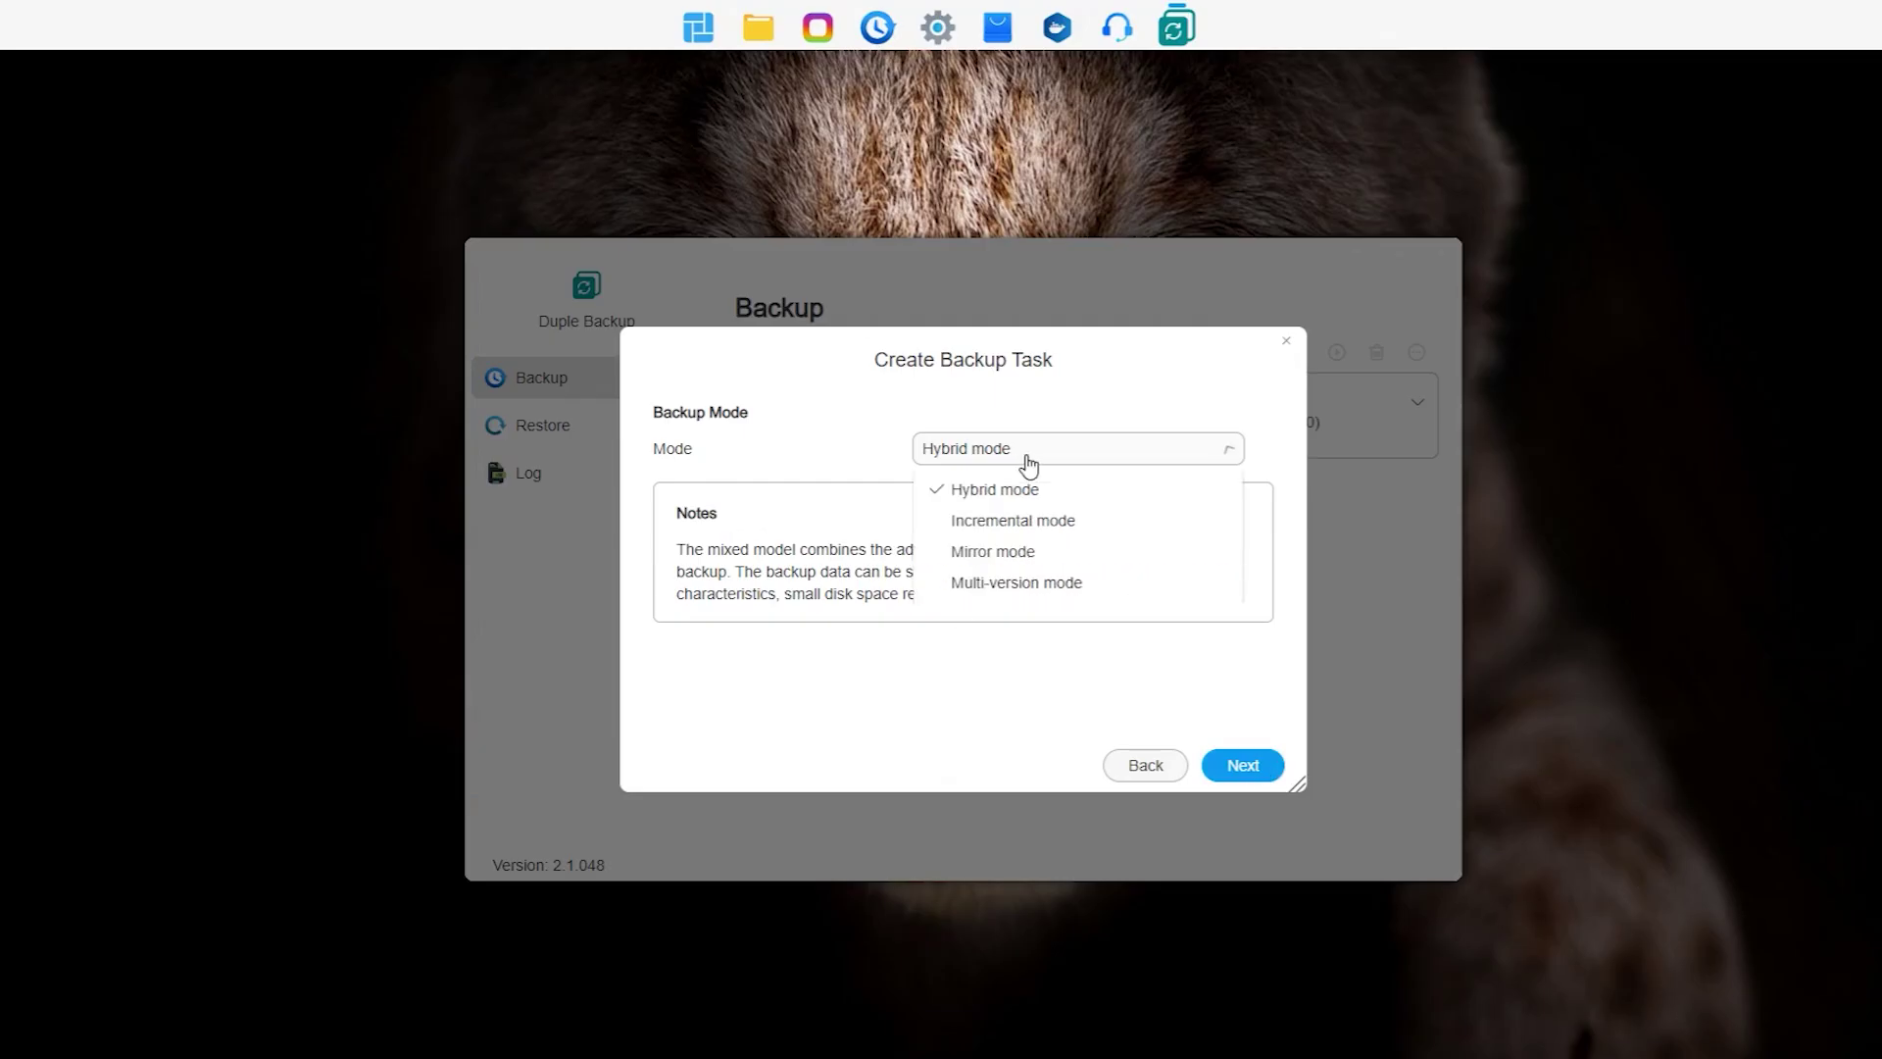
left_click(1028, 489)
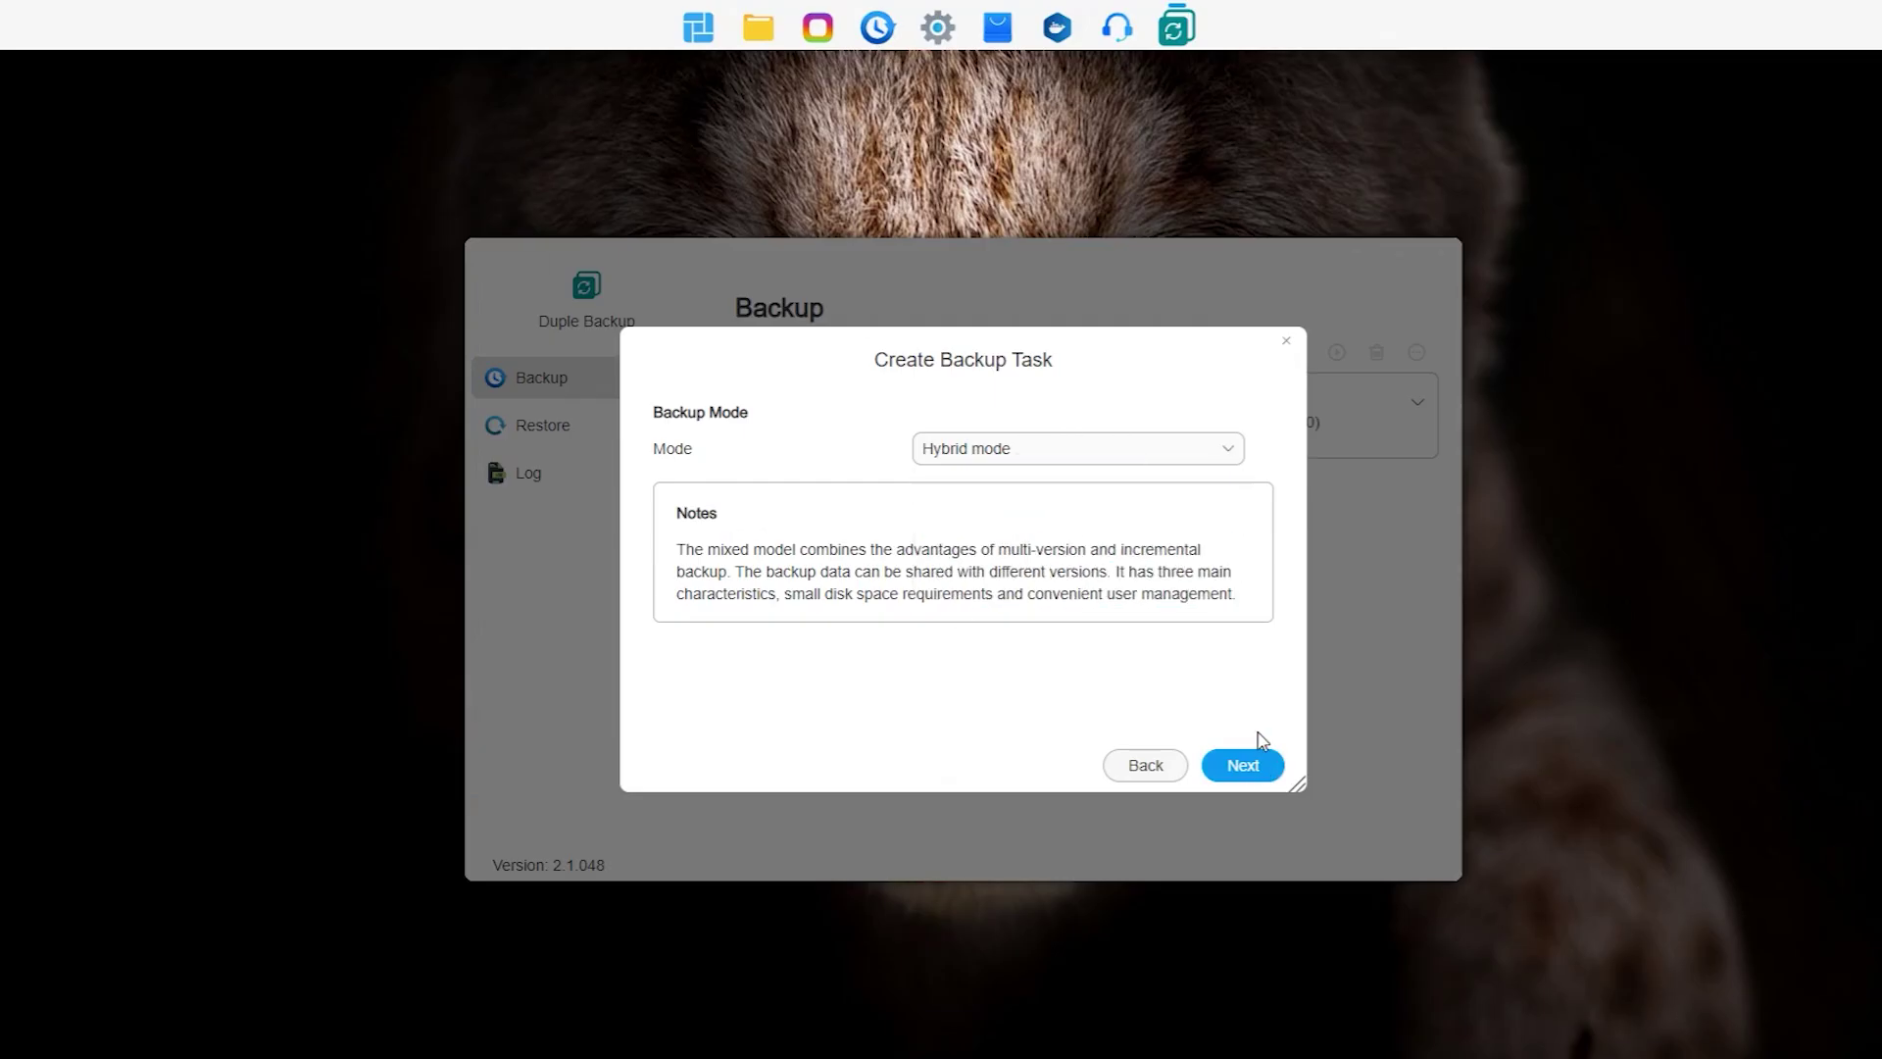
left_click(1250, 765)
Step: Choose an Rsync Server file server as the destination and begin entering its address
left_click(716, 492)
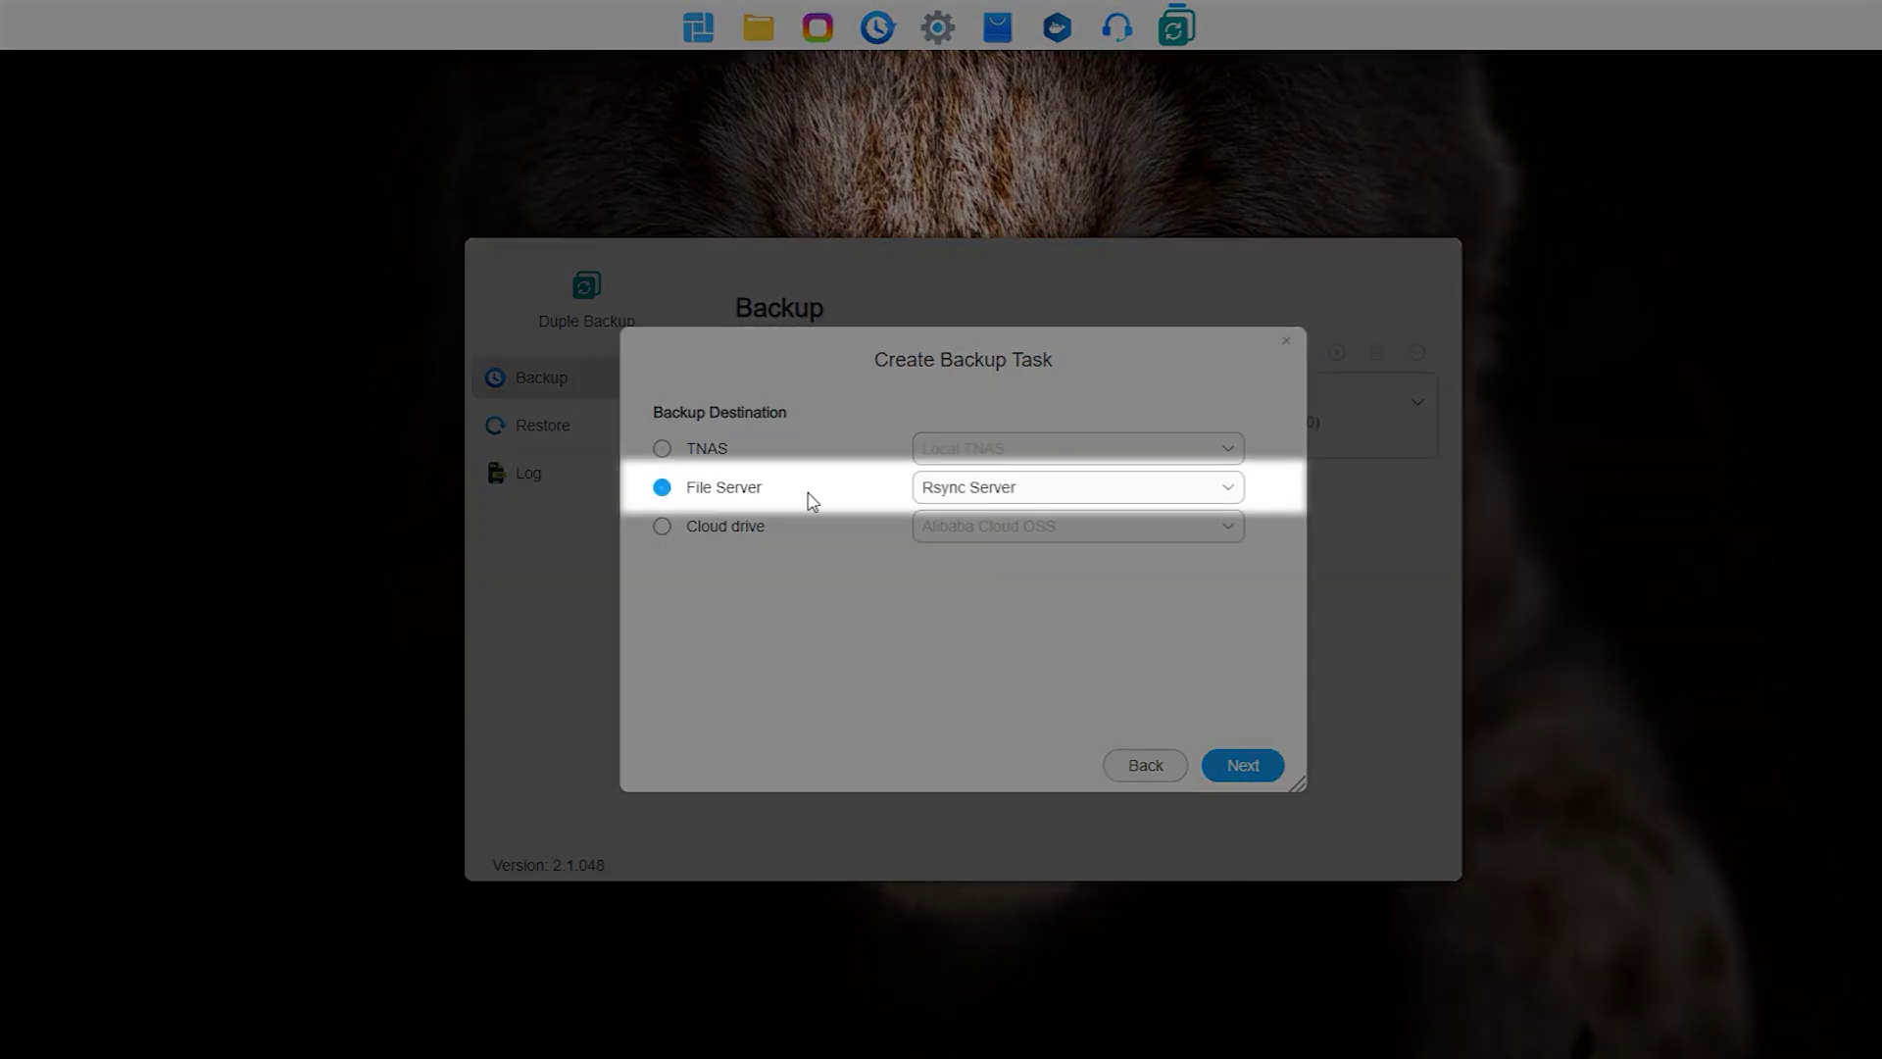
left_click(961, 493)
left_click(996, 531)
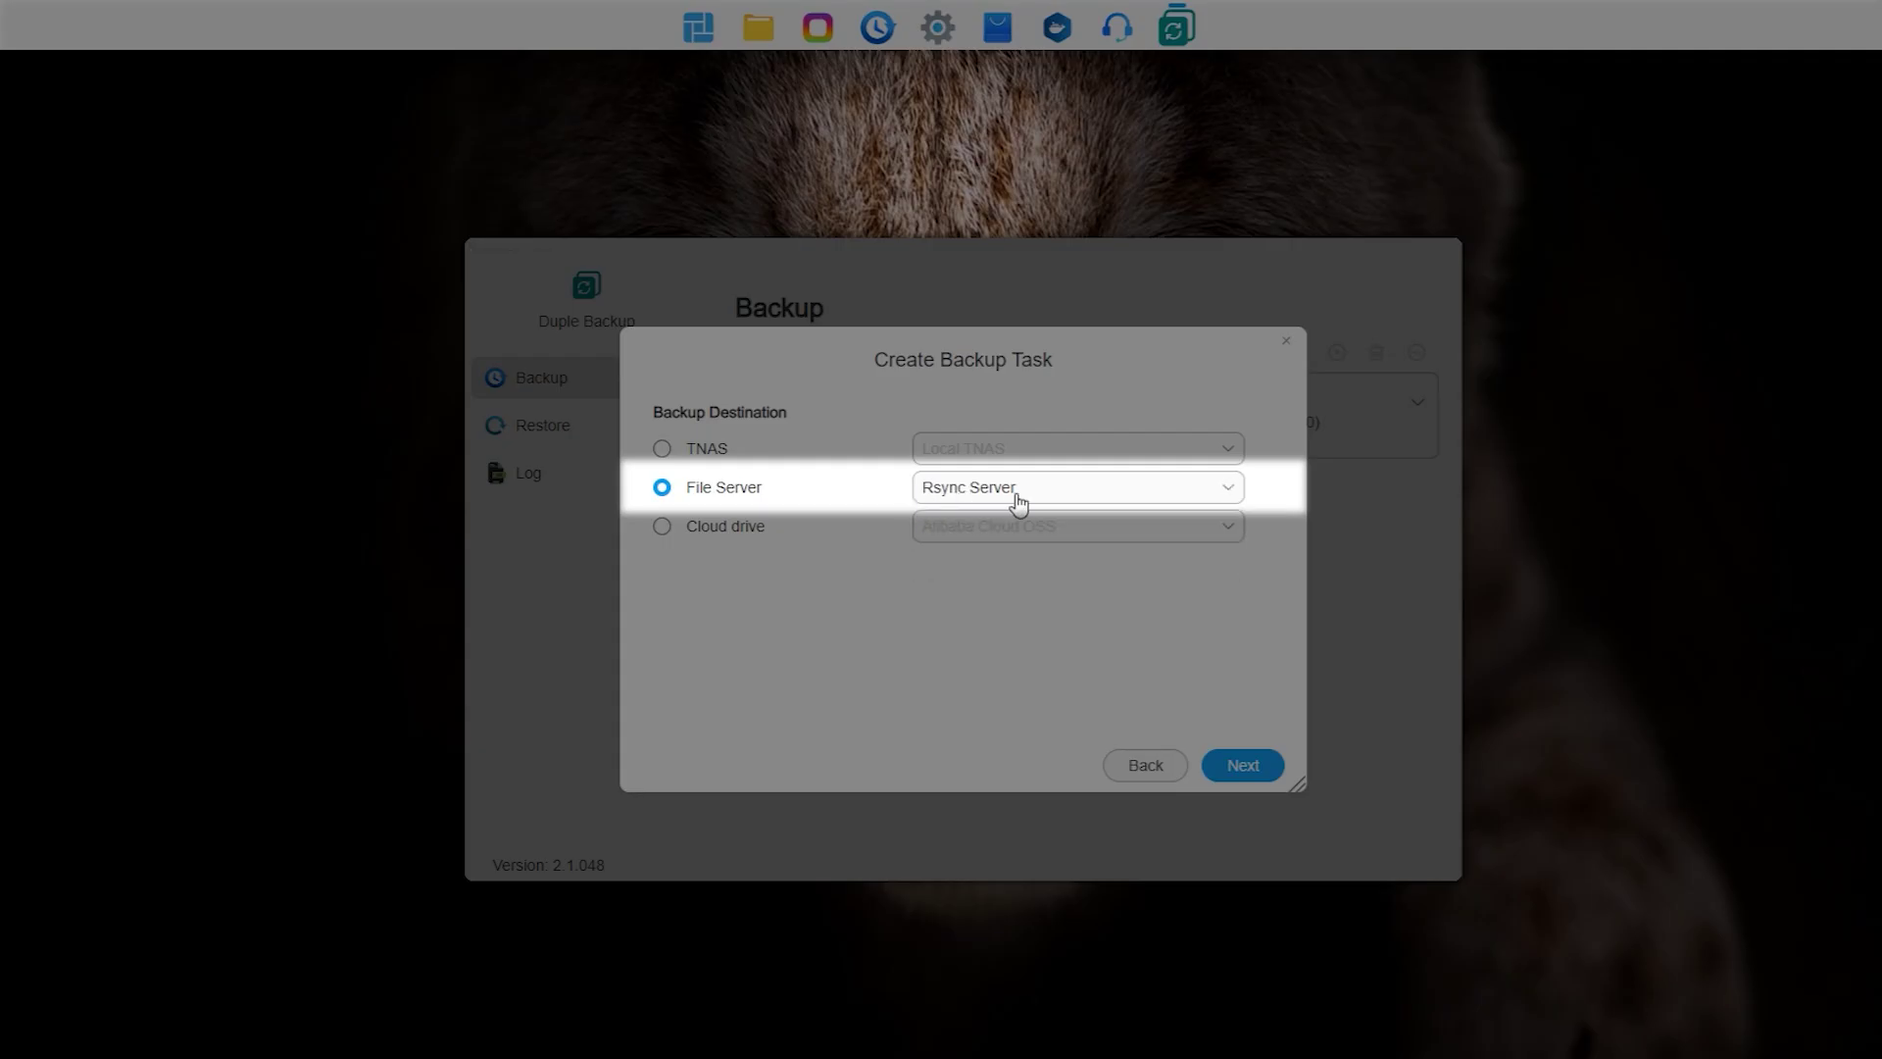
left_click(1245, 766)
left_click(952, 451)
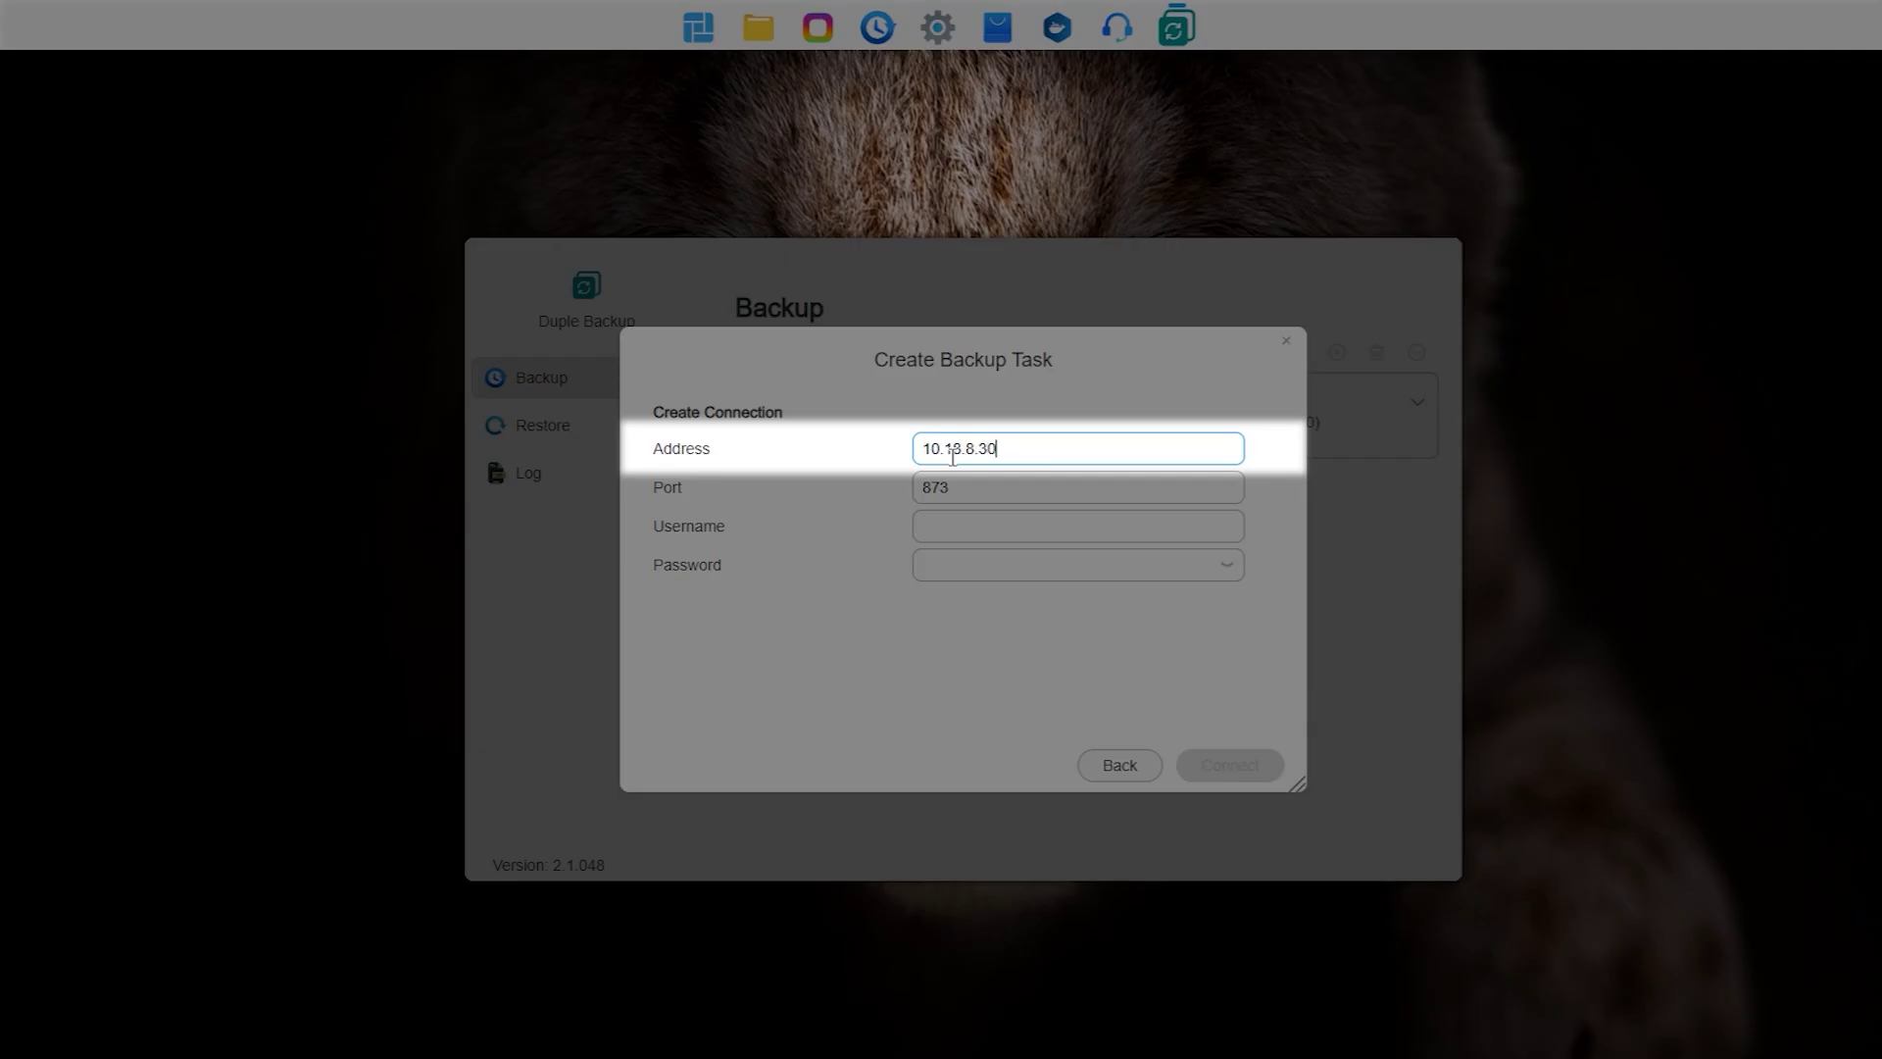
Step: Keep port 873, enter the rsync server's username and password, and connect
left_click(1057, 522)
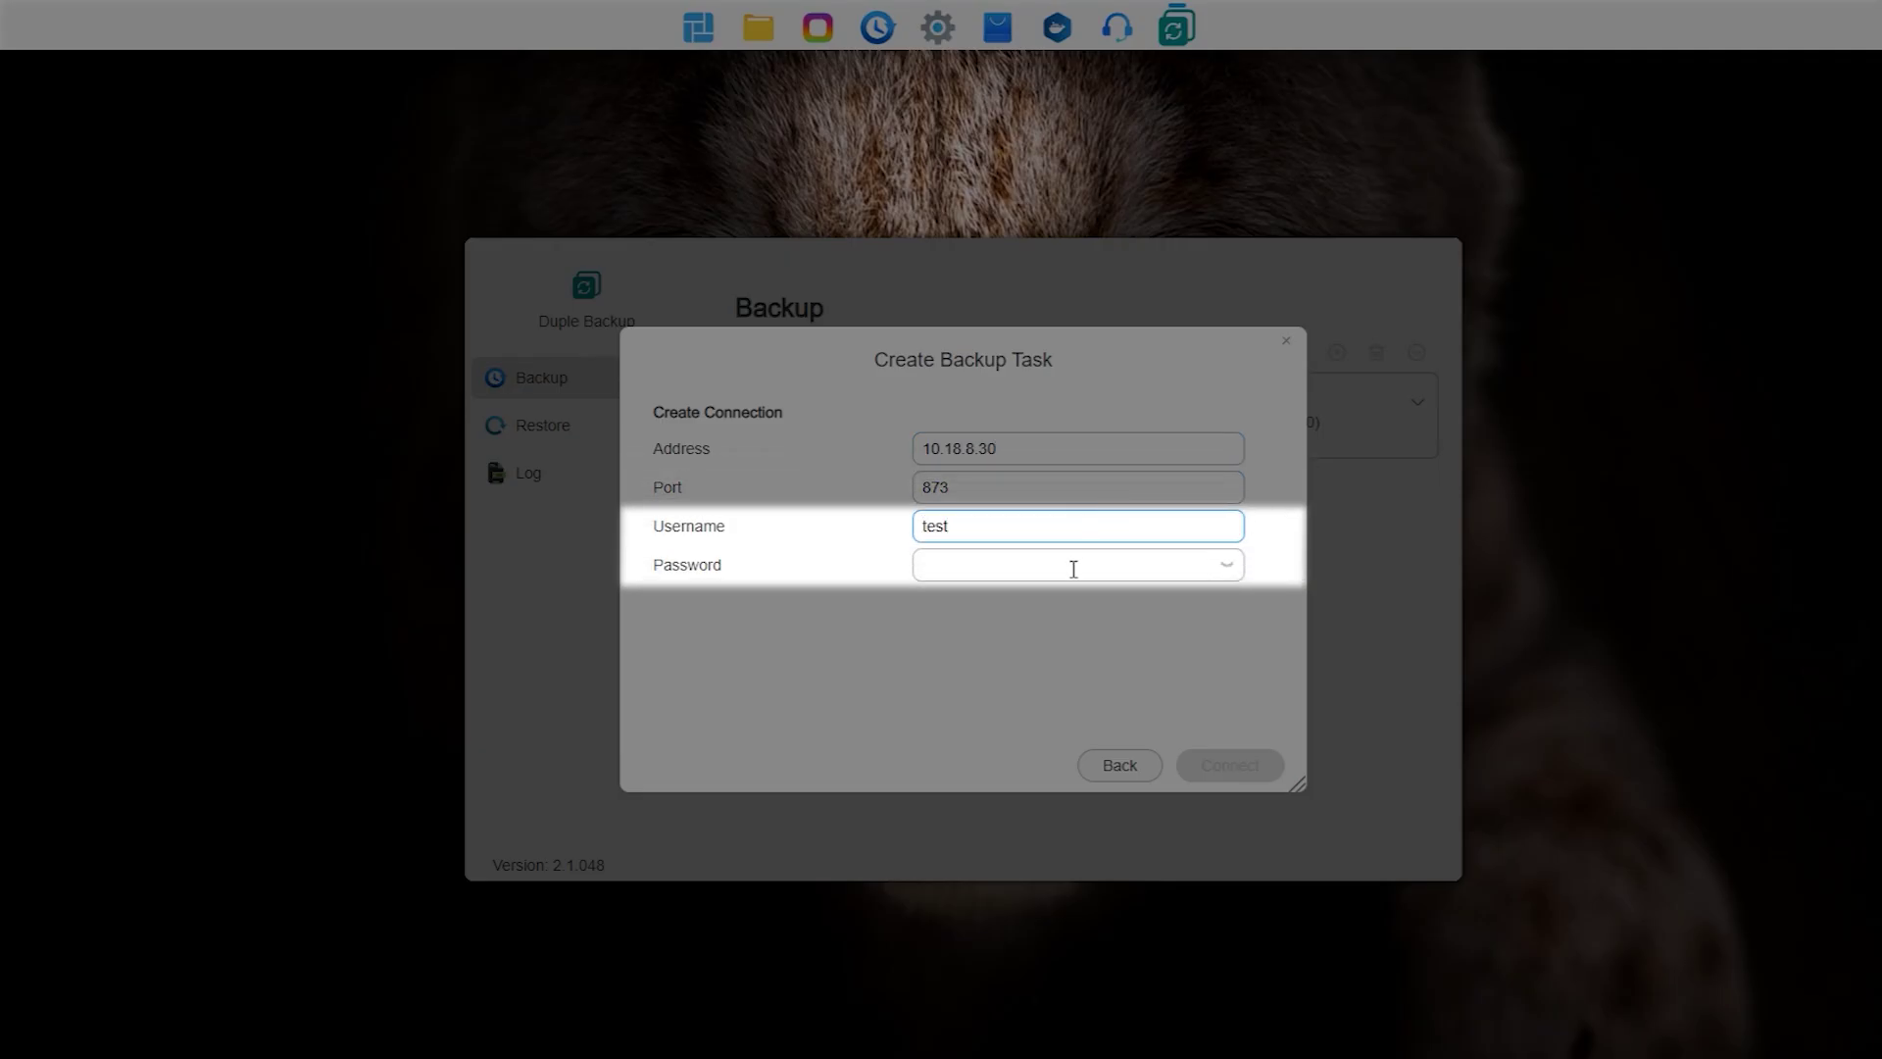
left_click(1041, 568)
type("t")
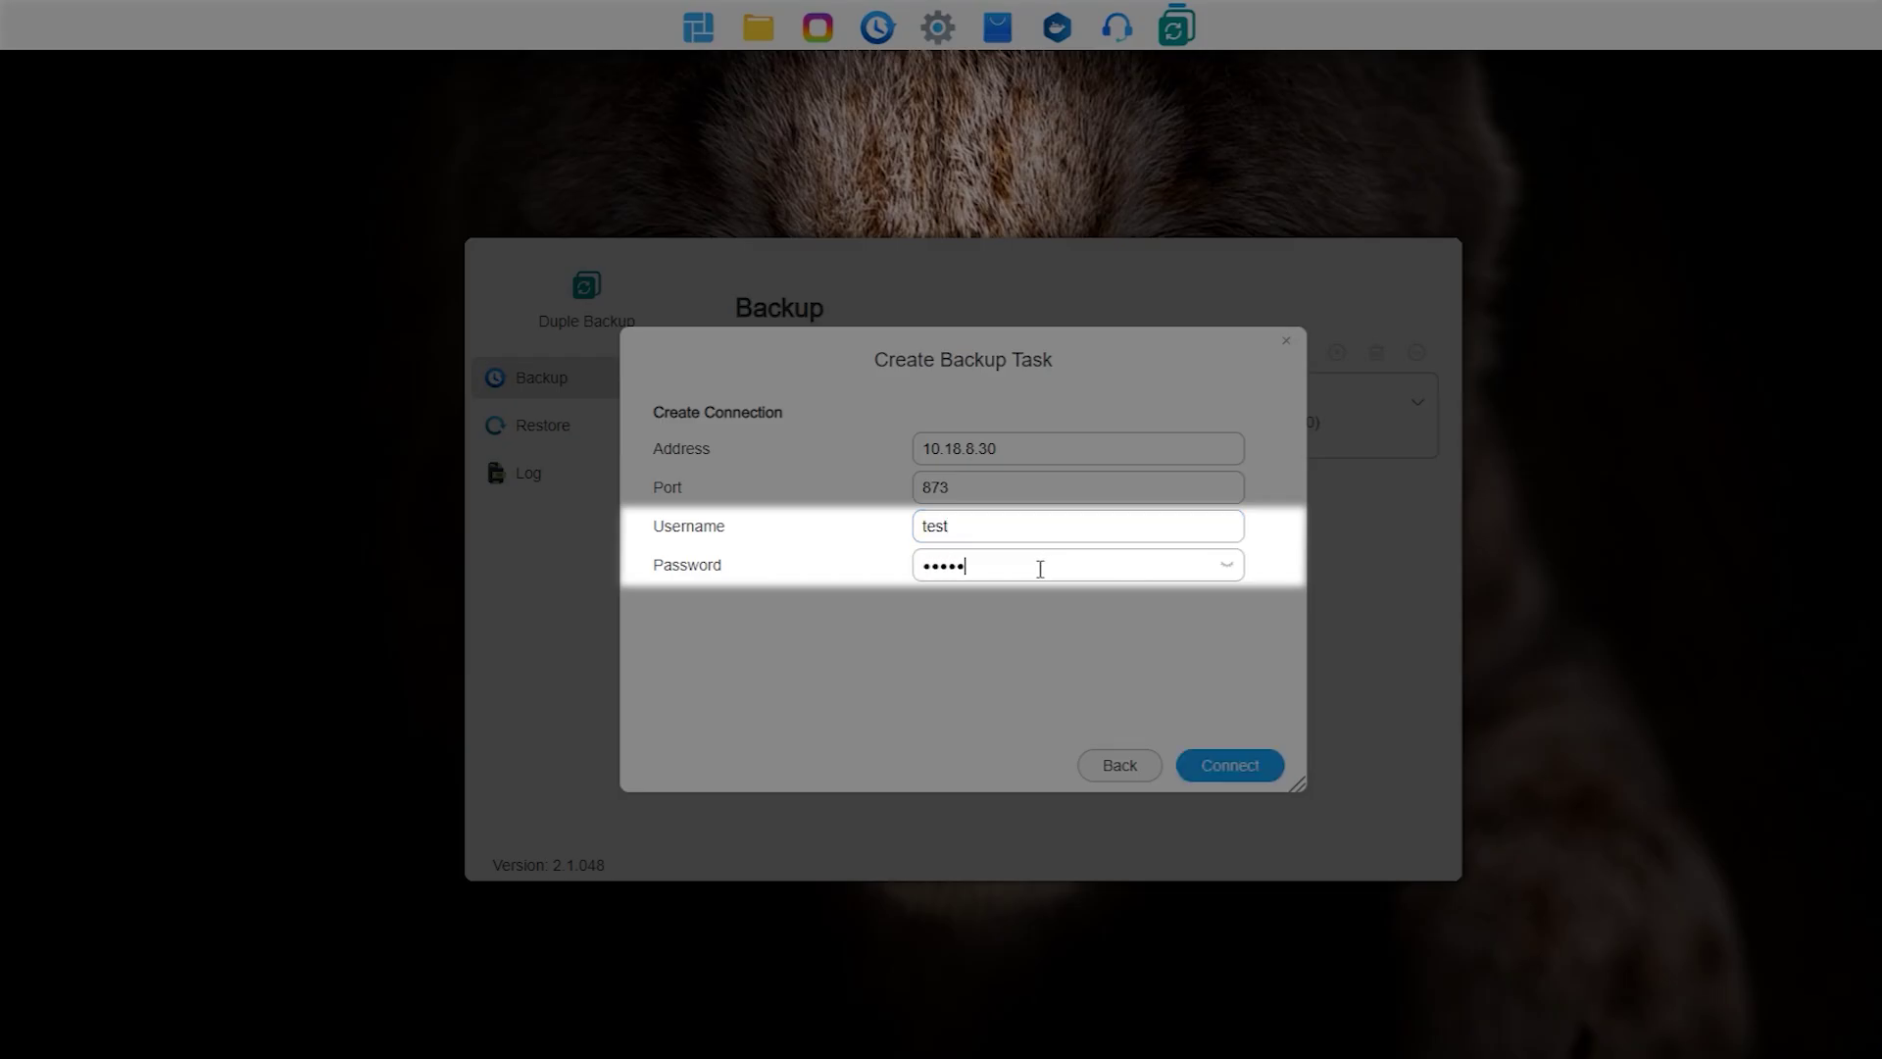
left_click(1230, 771)
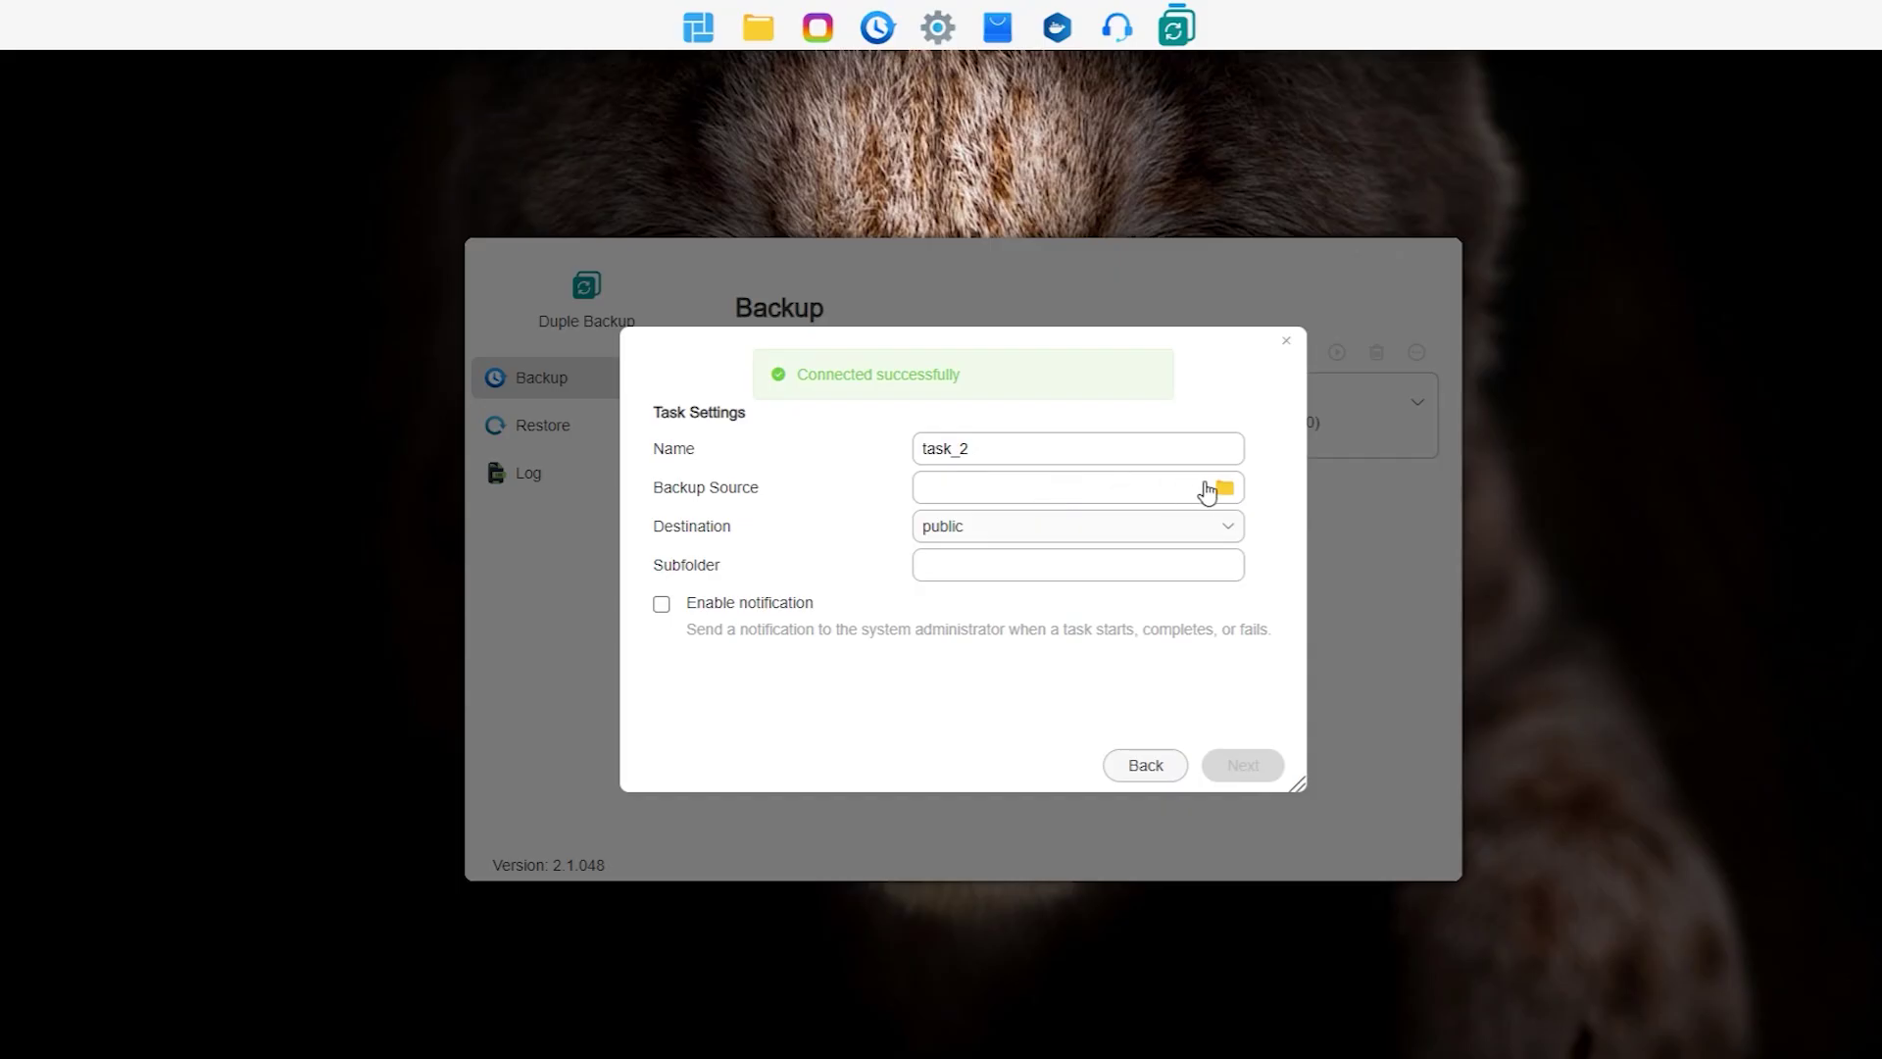
Step: Back up /Data into subfolder 'test-2' on the public share, enable scheduling, and confirm task_2
left_click(1224, 487)
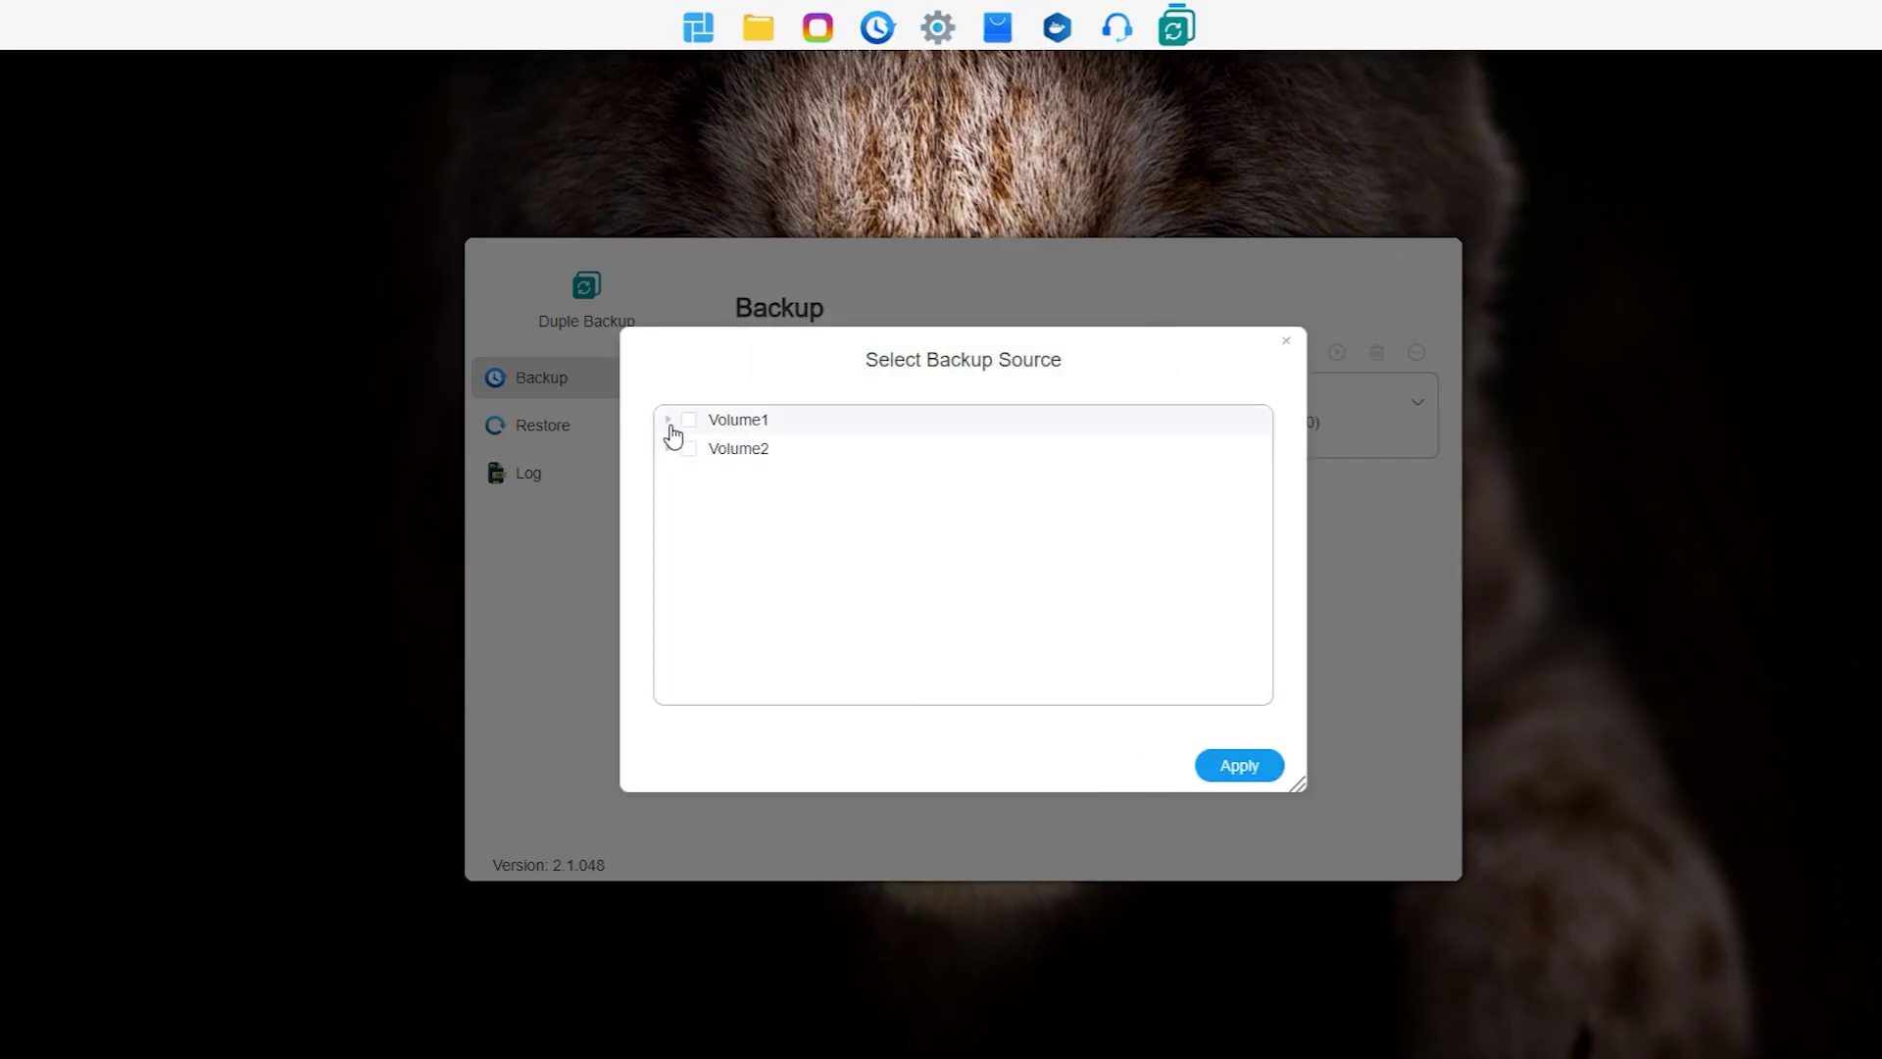
left_click(670, 422)
left_click(710, 564)
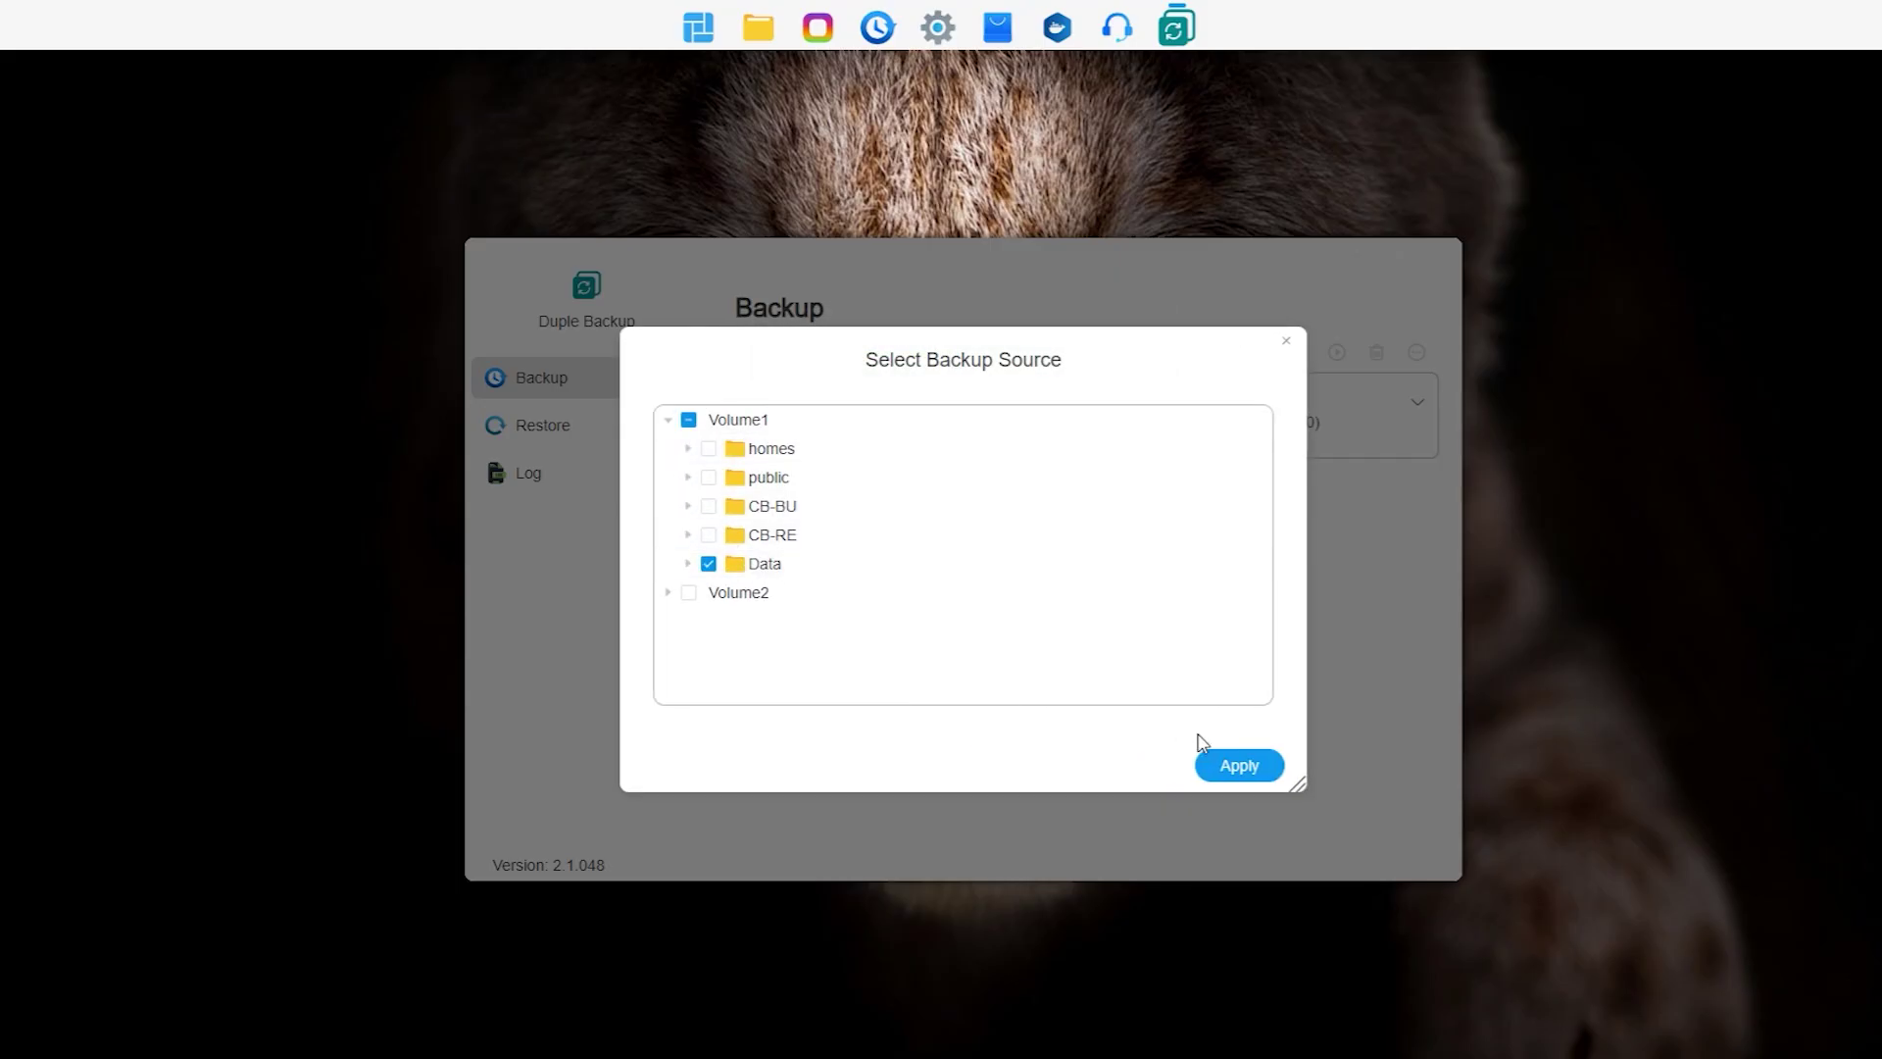
left_click(1260, 768)
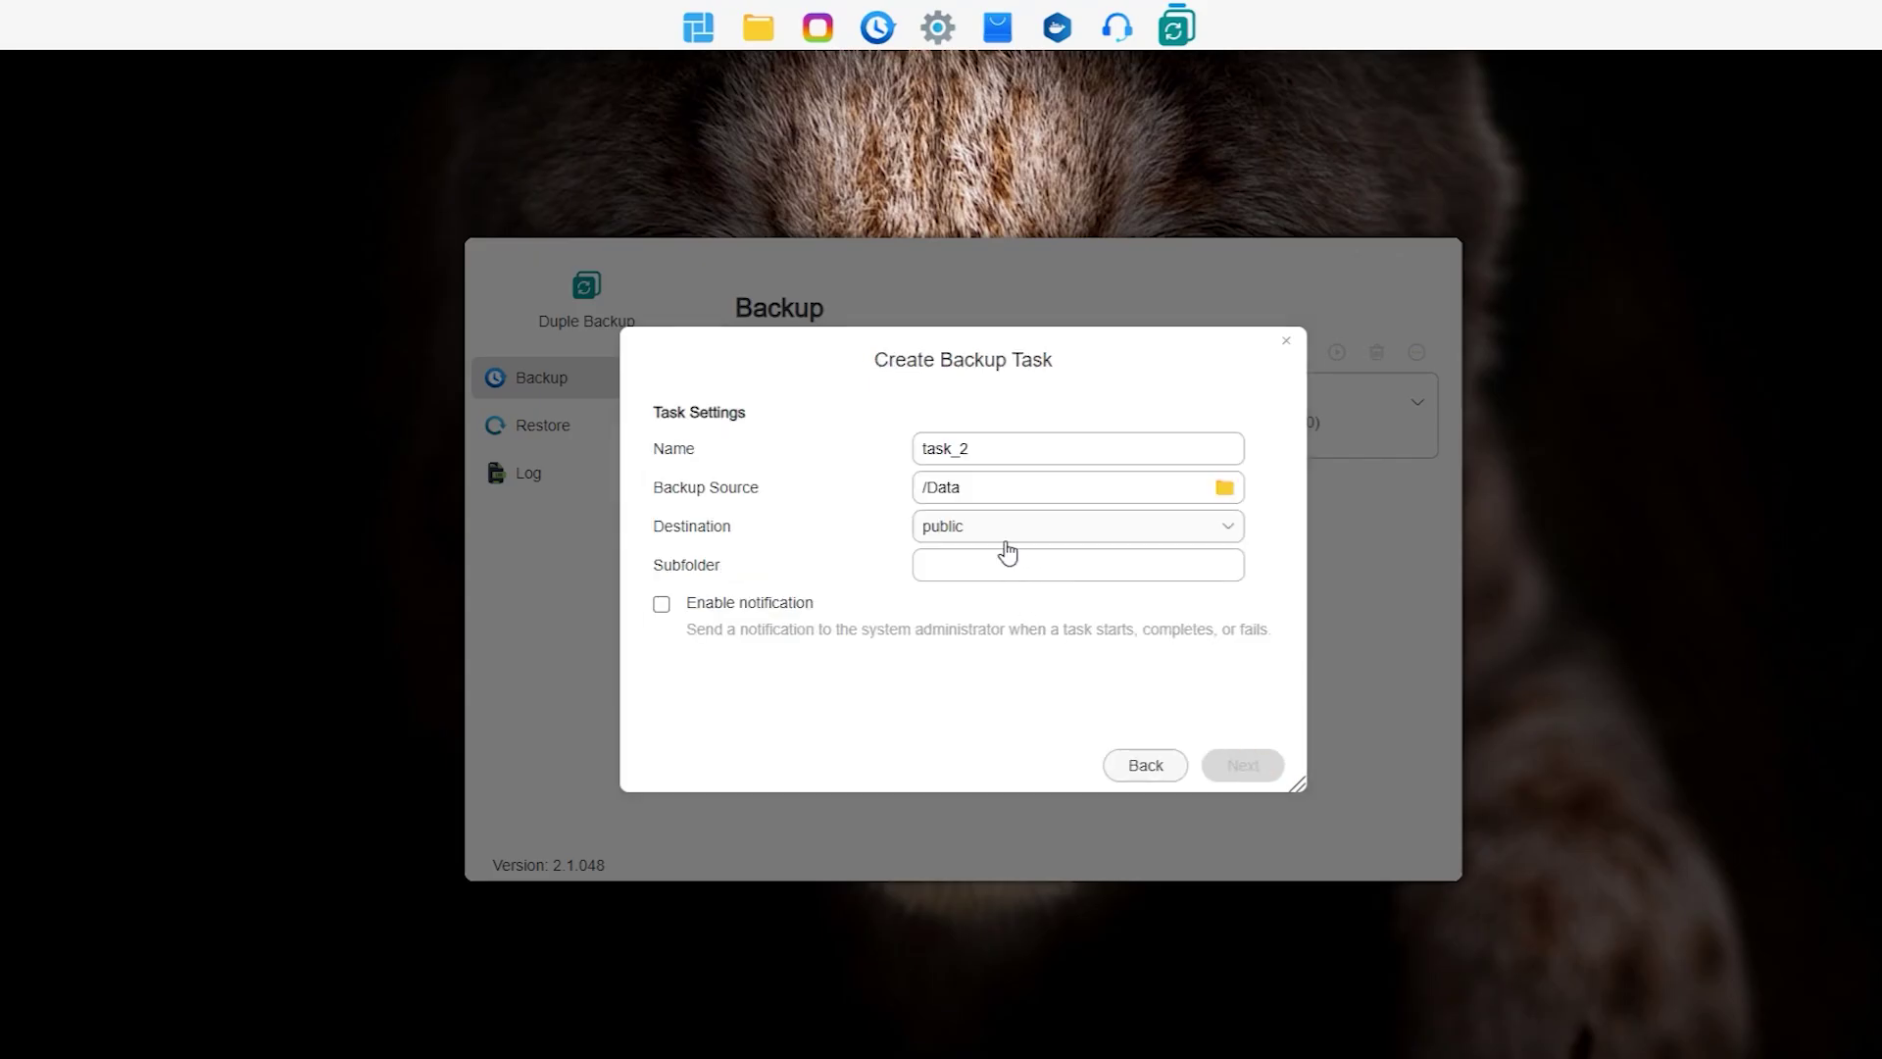
left_click(998, 573)
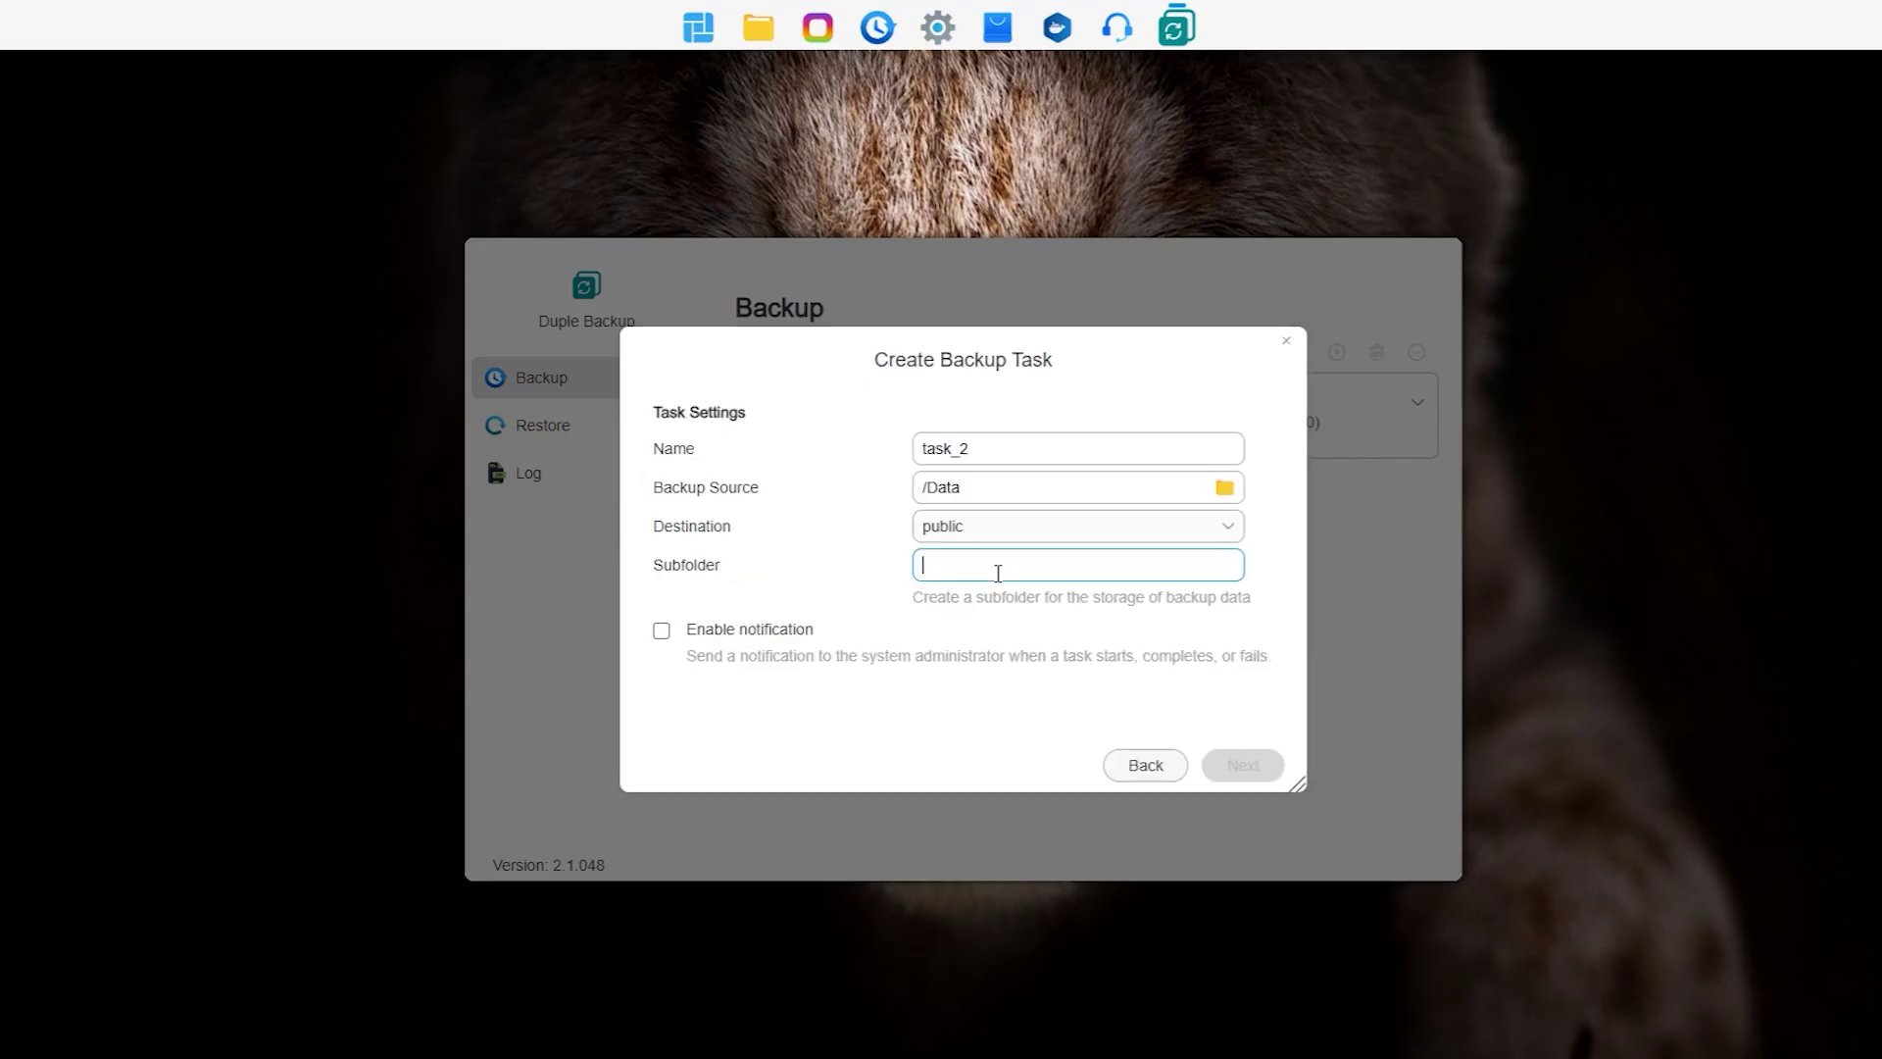
type("test-2")
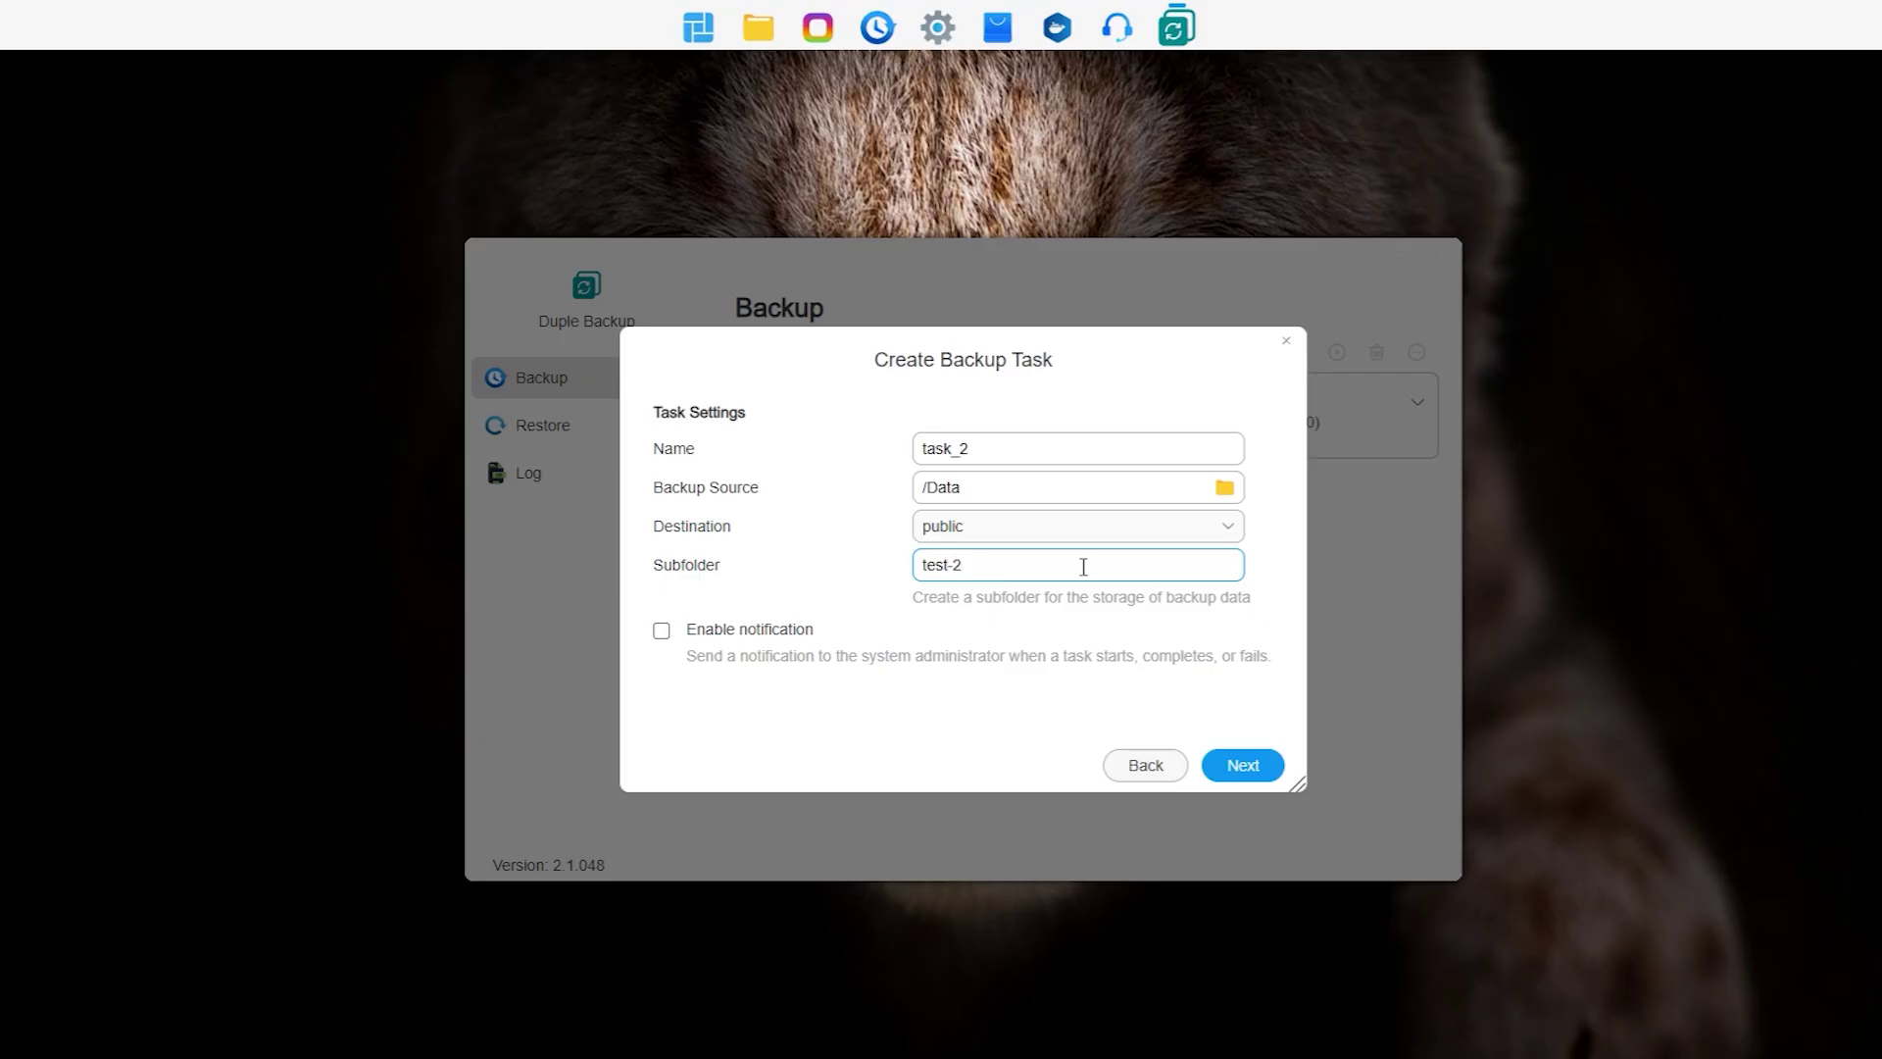
left_click(1223, 774)
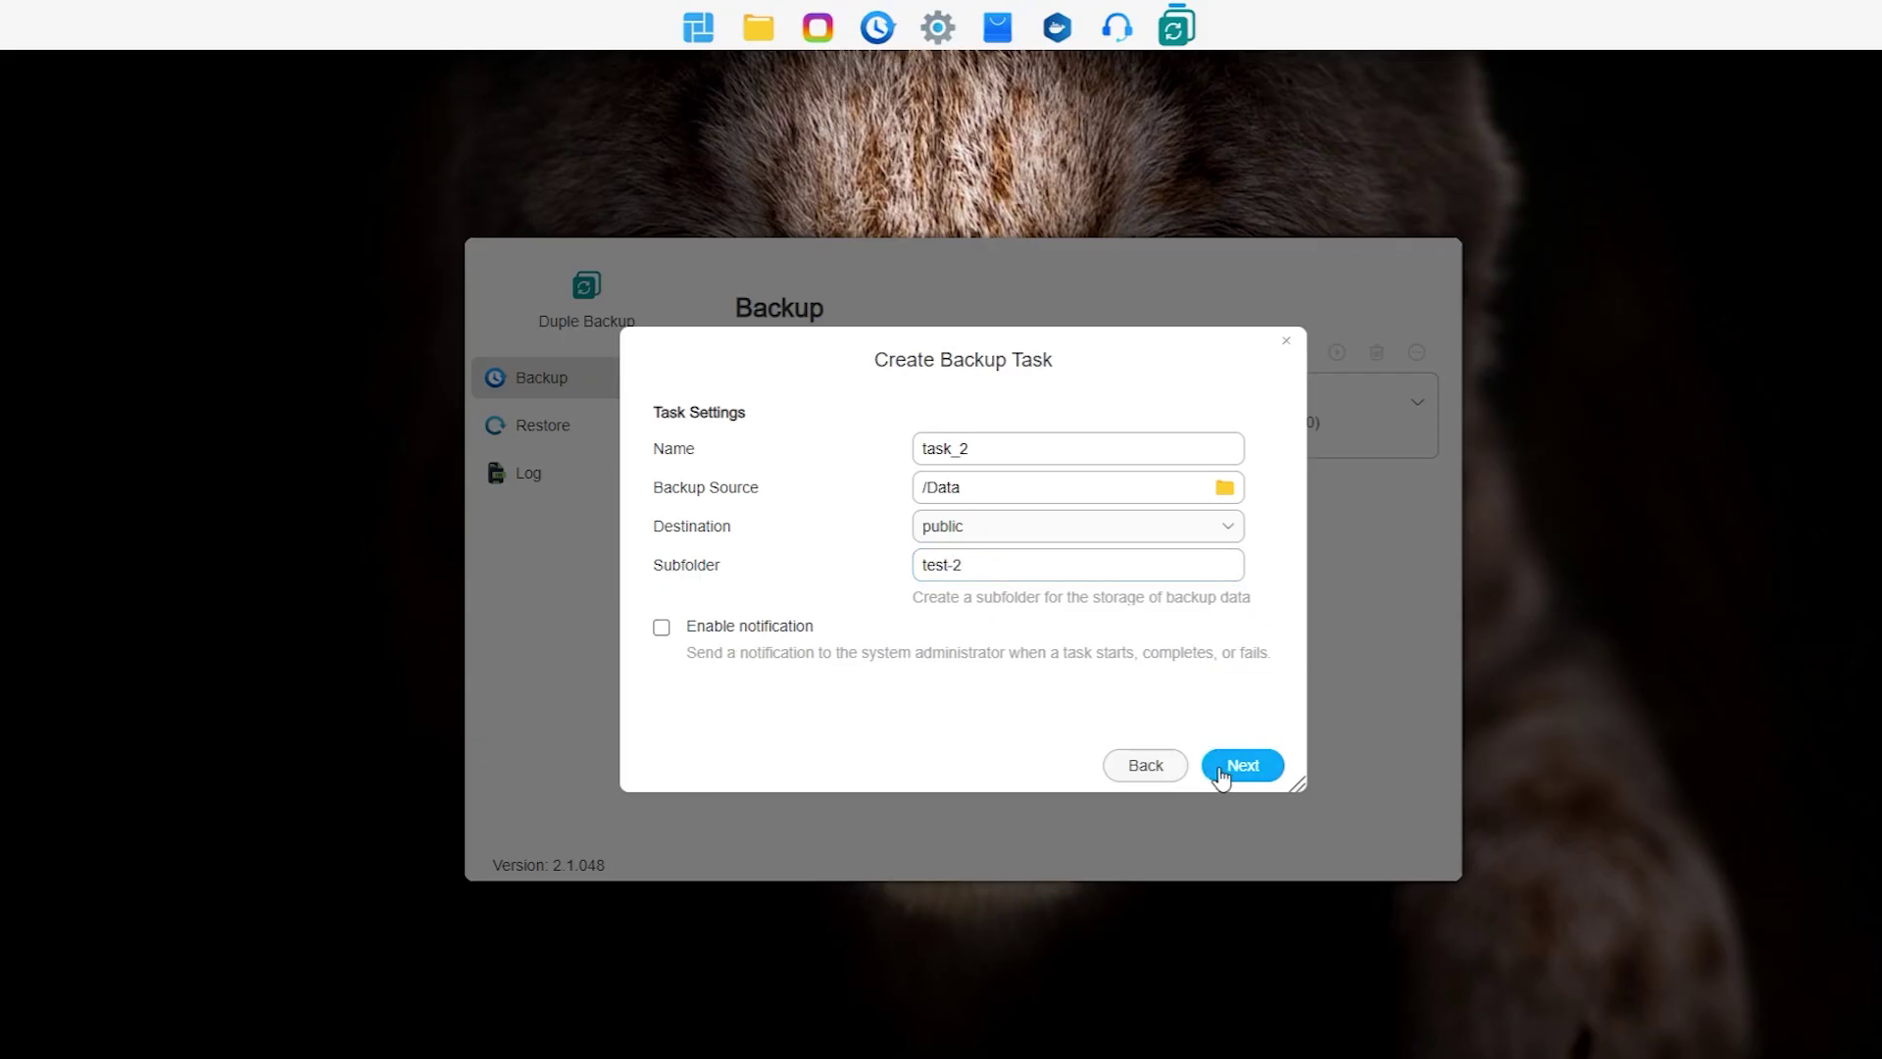
left_click(663, 450)
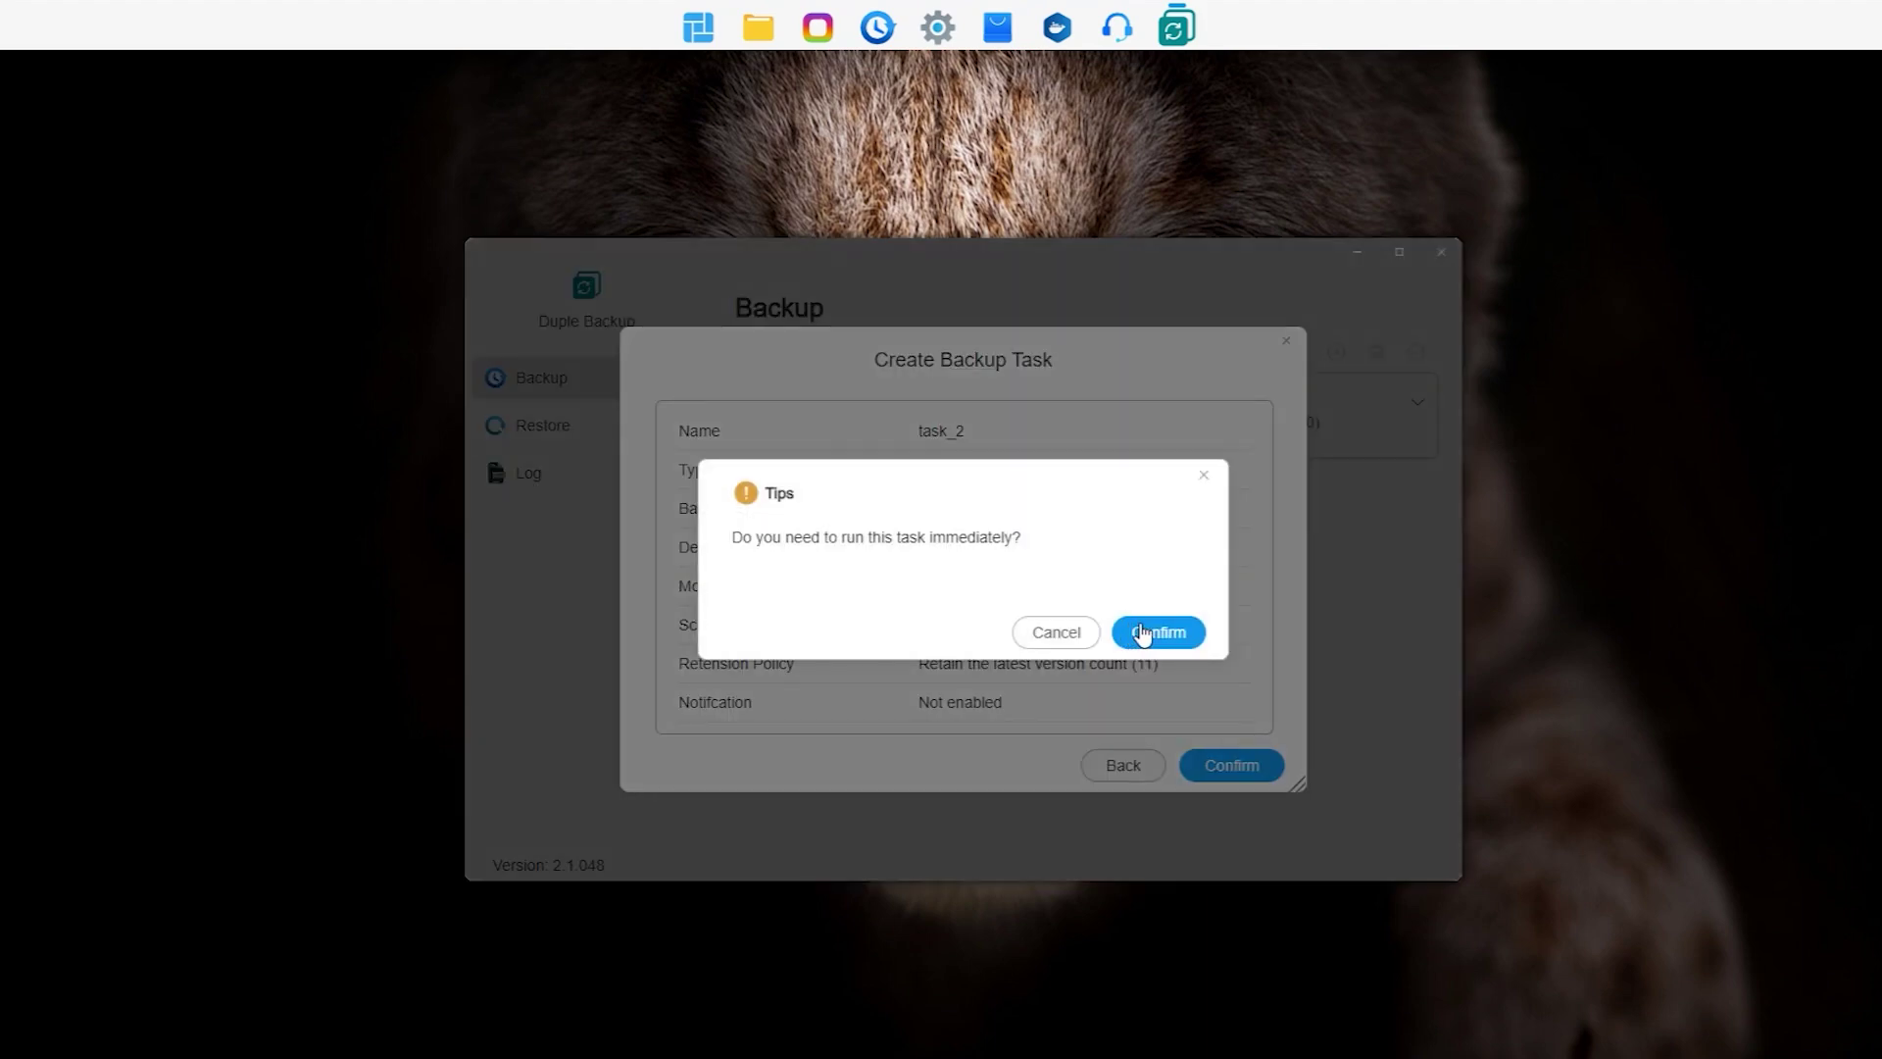
left_click(1147, 633)
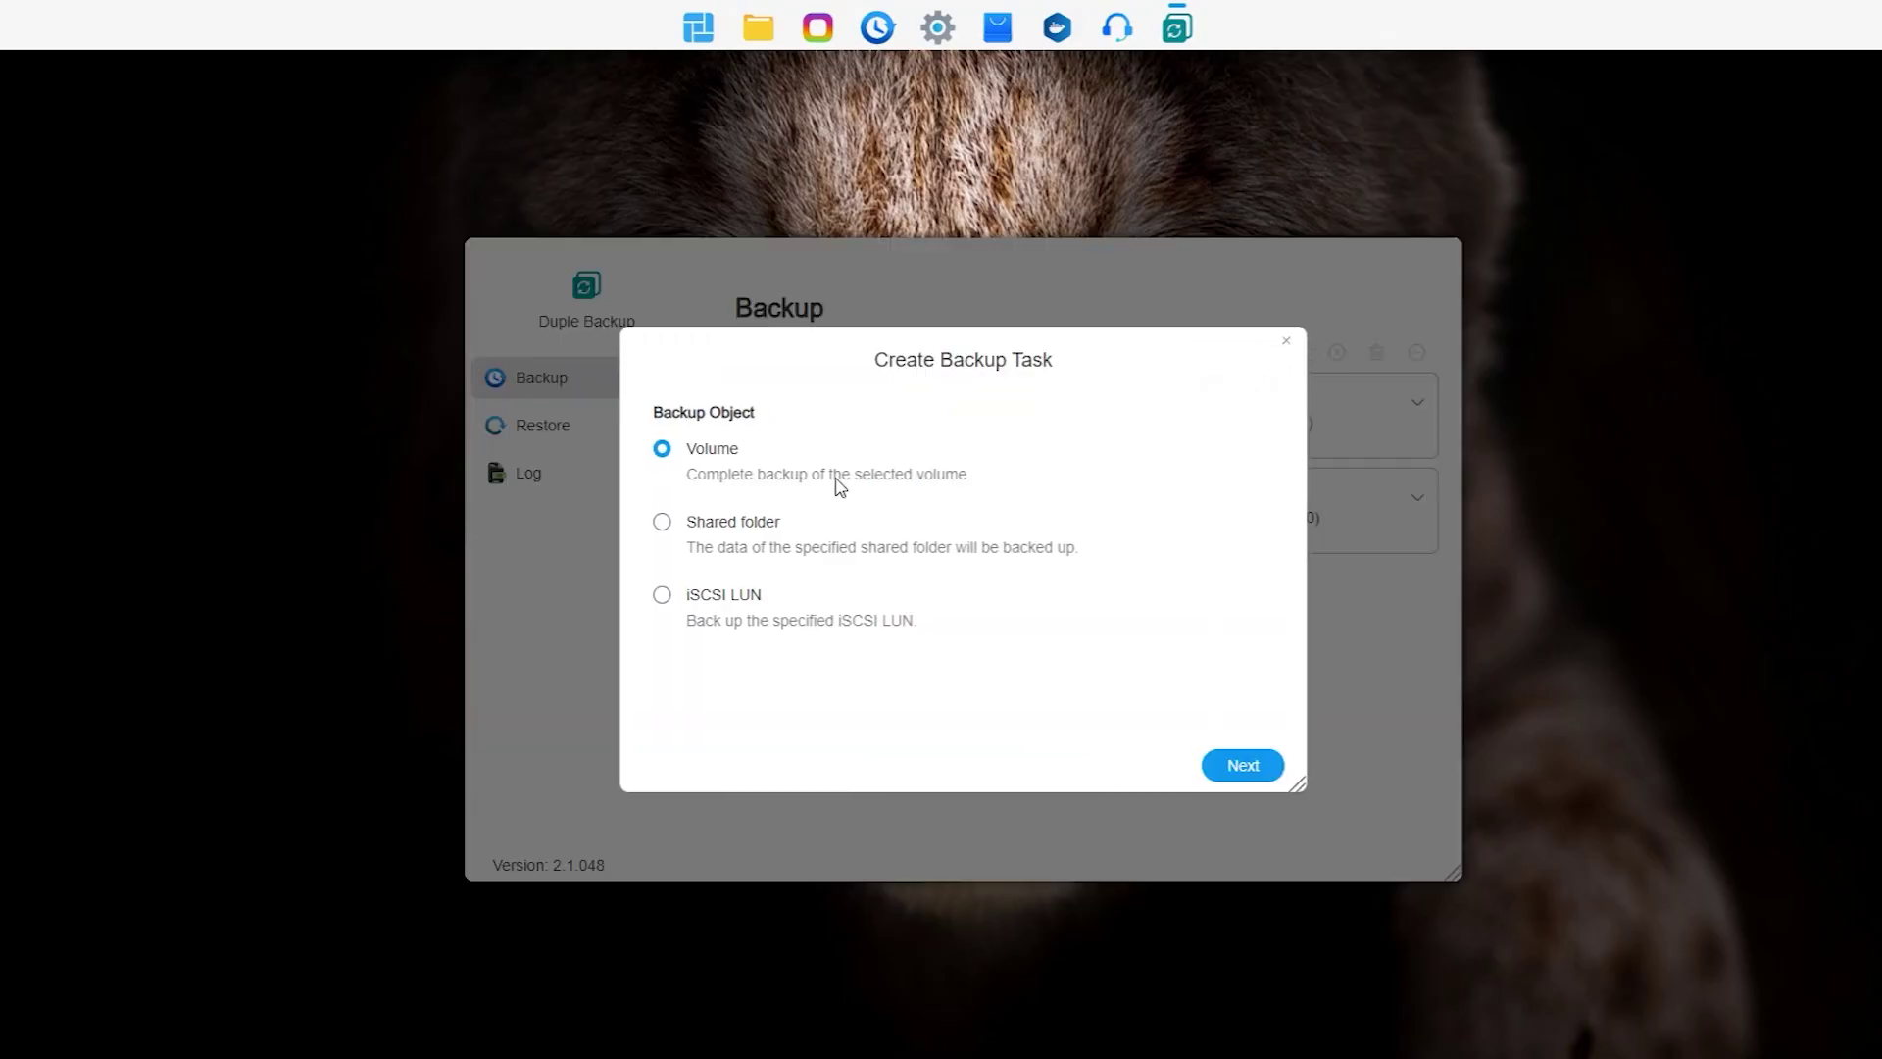
Step: Start a third Shared folder task in Hybrid mode with BackBlaze B2 cloud drive as destination
left_click(727, 530)
left_click(1245, 767)
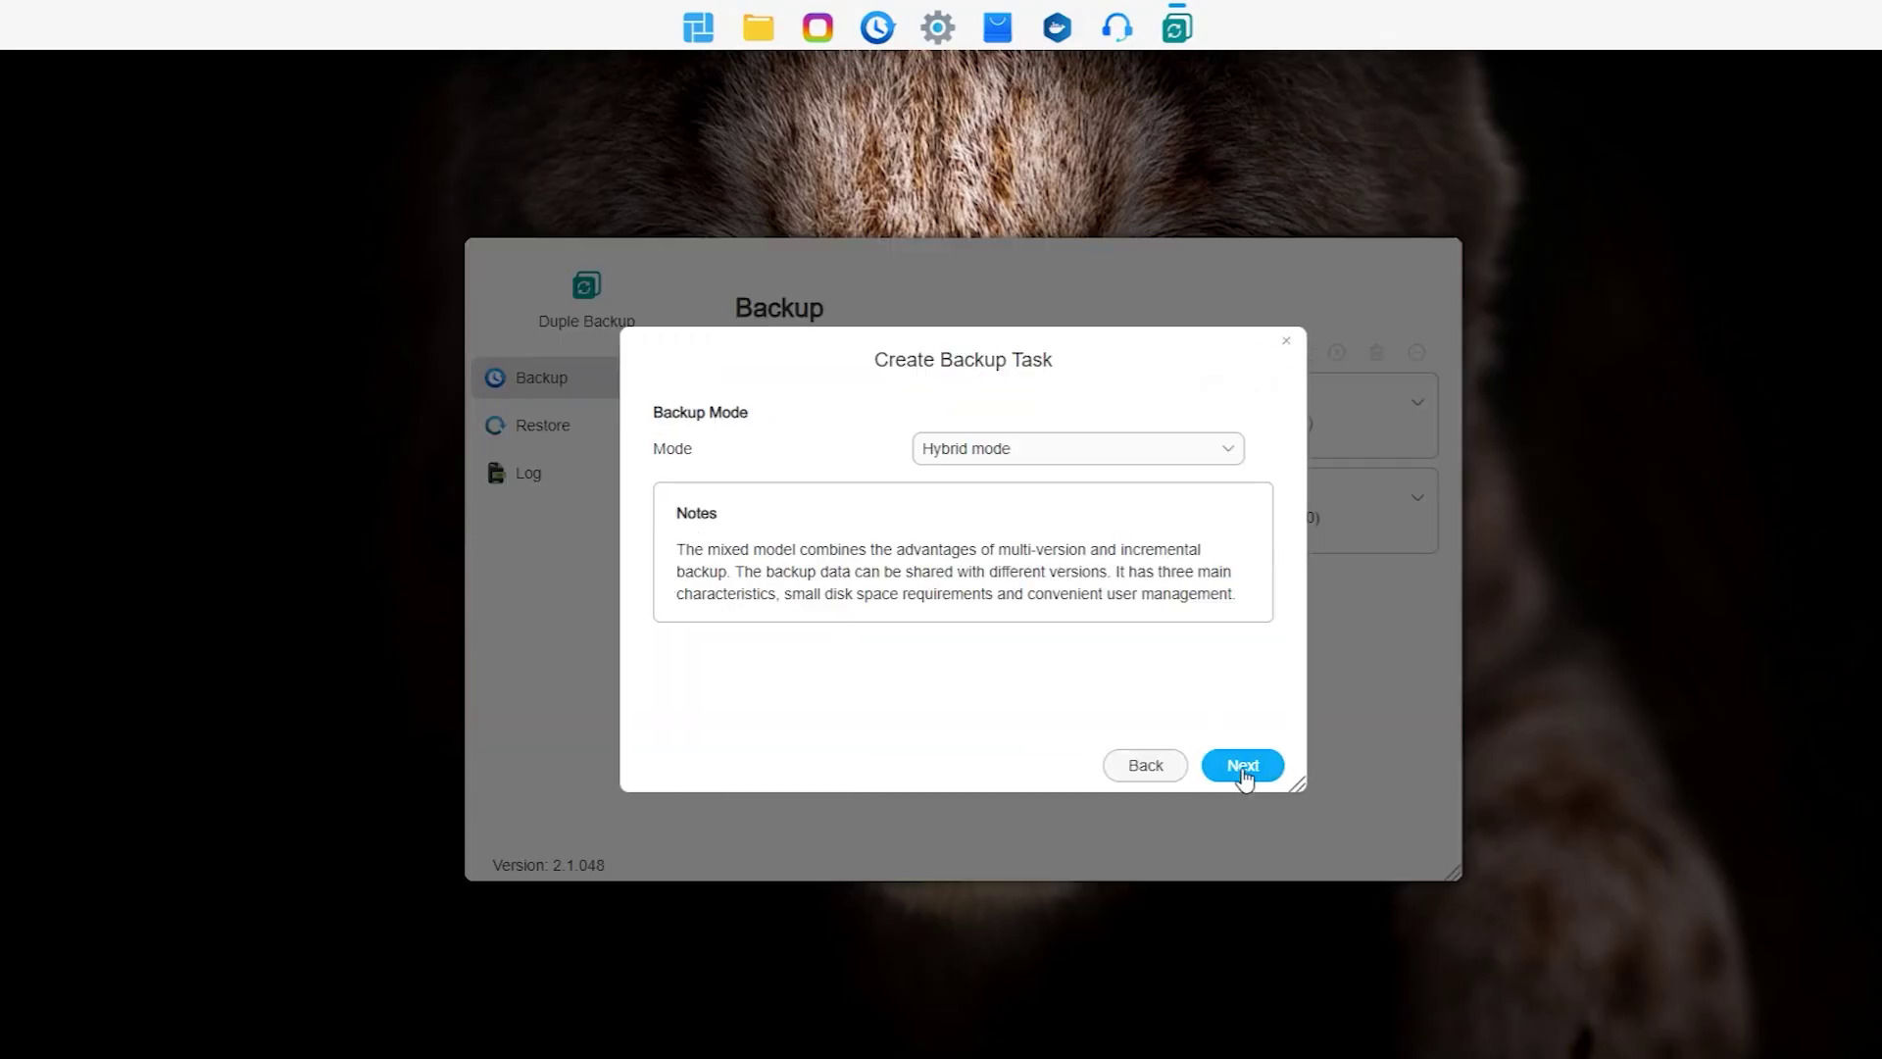
left_click(1039, 456)
left_click(1054, 449)
left_click(1243, 767)
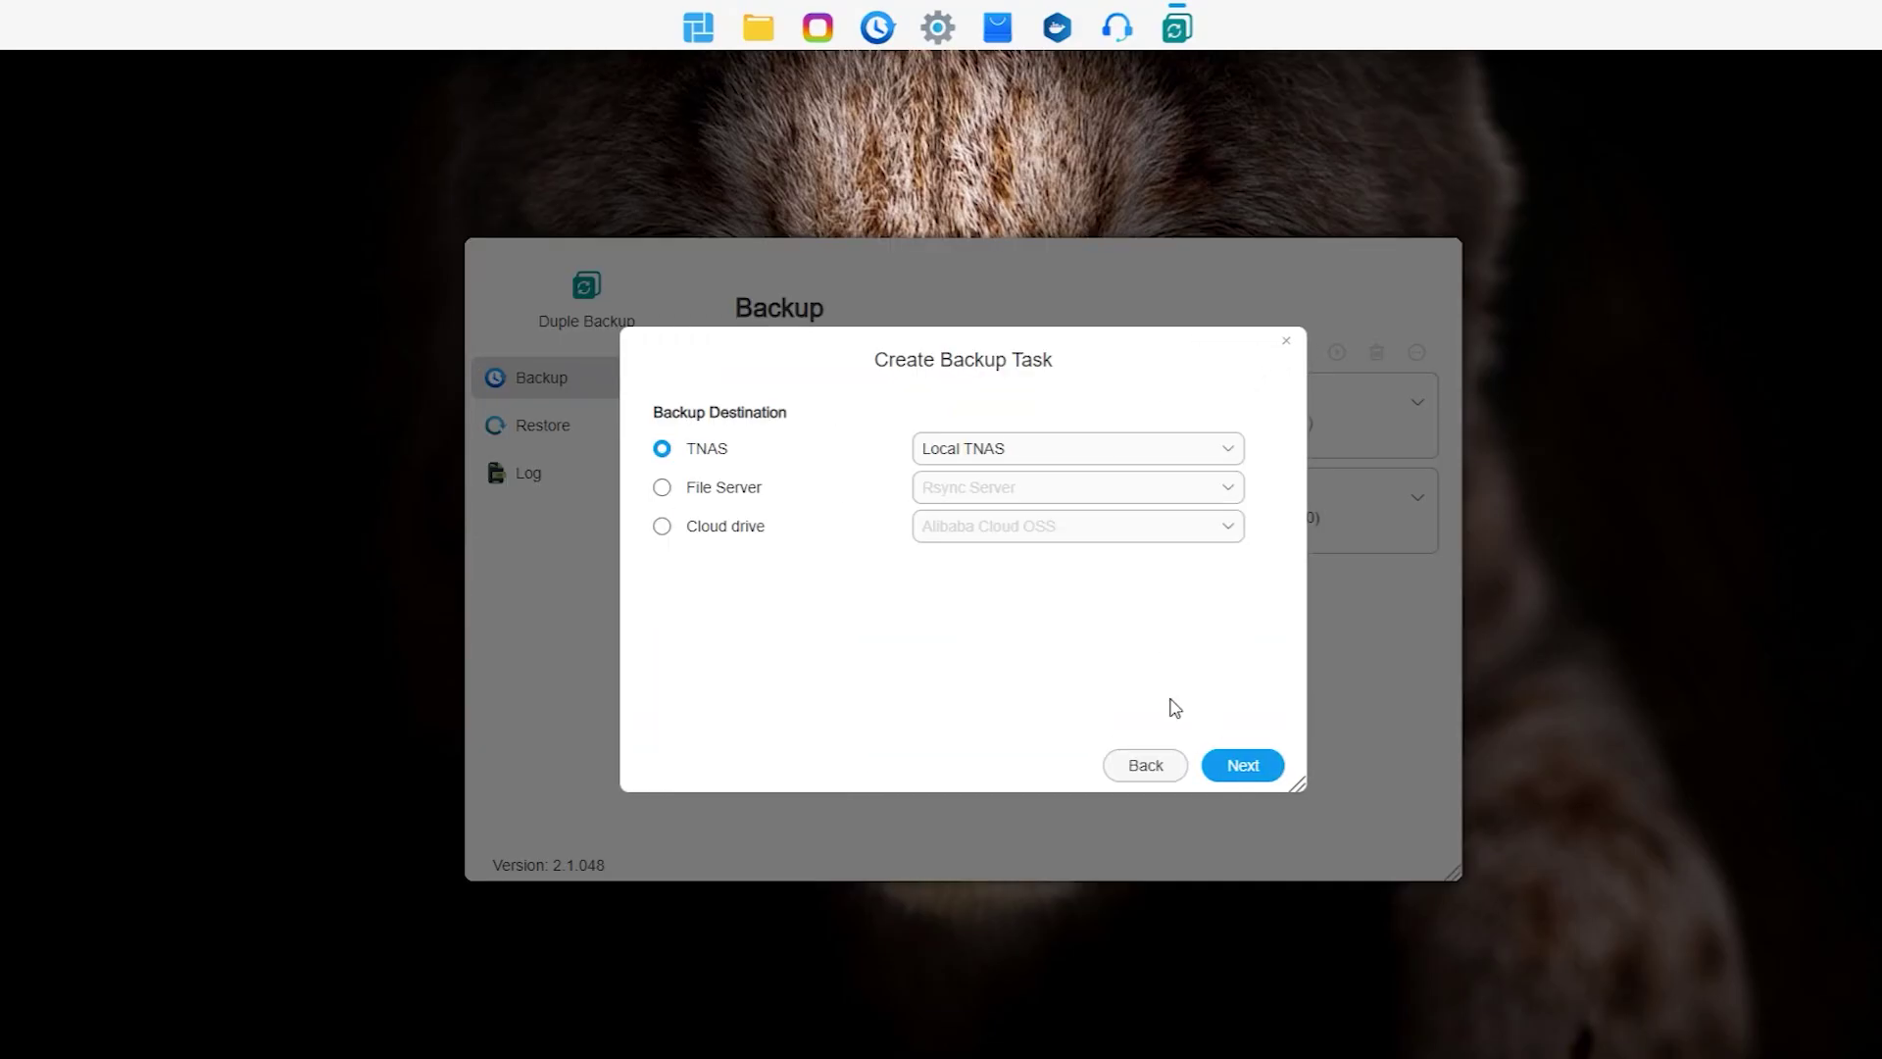
left_click(696, 531)
left_click(980, 530)
left_click(1012, 633)
left_click(1243, 765)
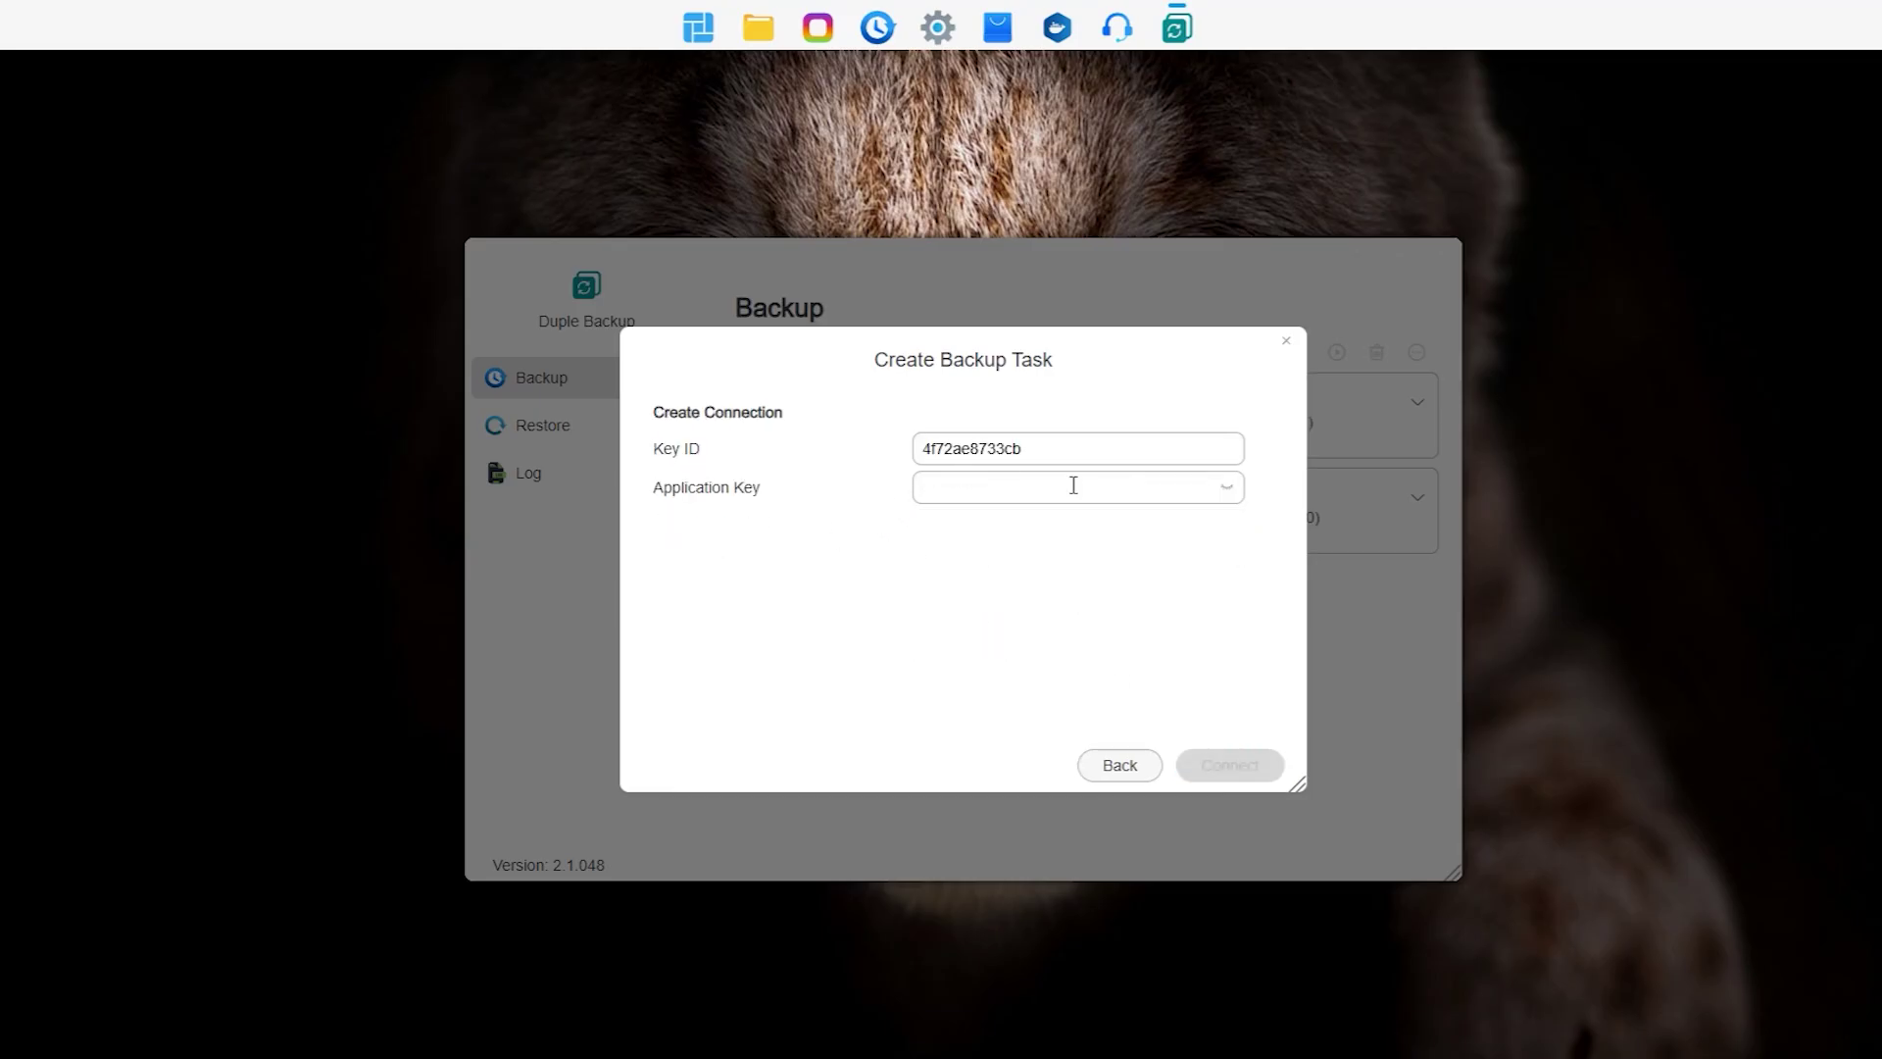
Step: Paste the B2 Key ID and Application Key, then connect to the account
left_click(1057, 487)
key("ctrl+v")
left_click(1227, 767)
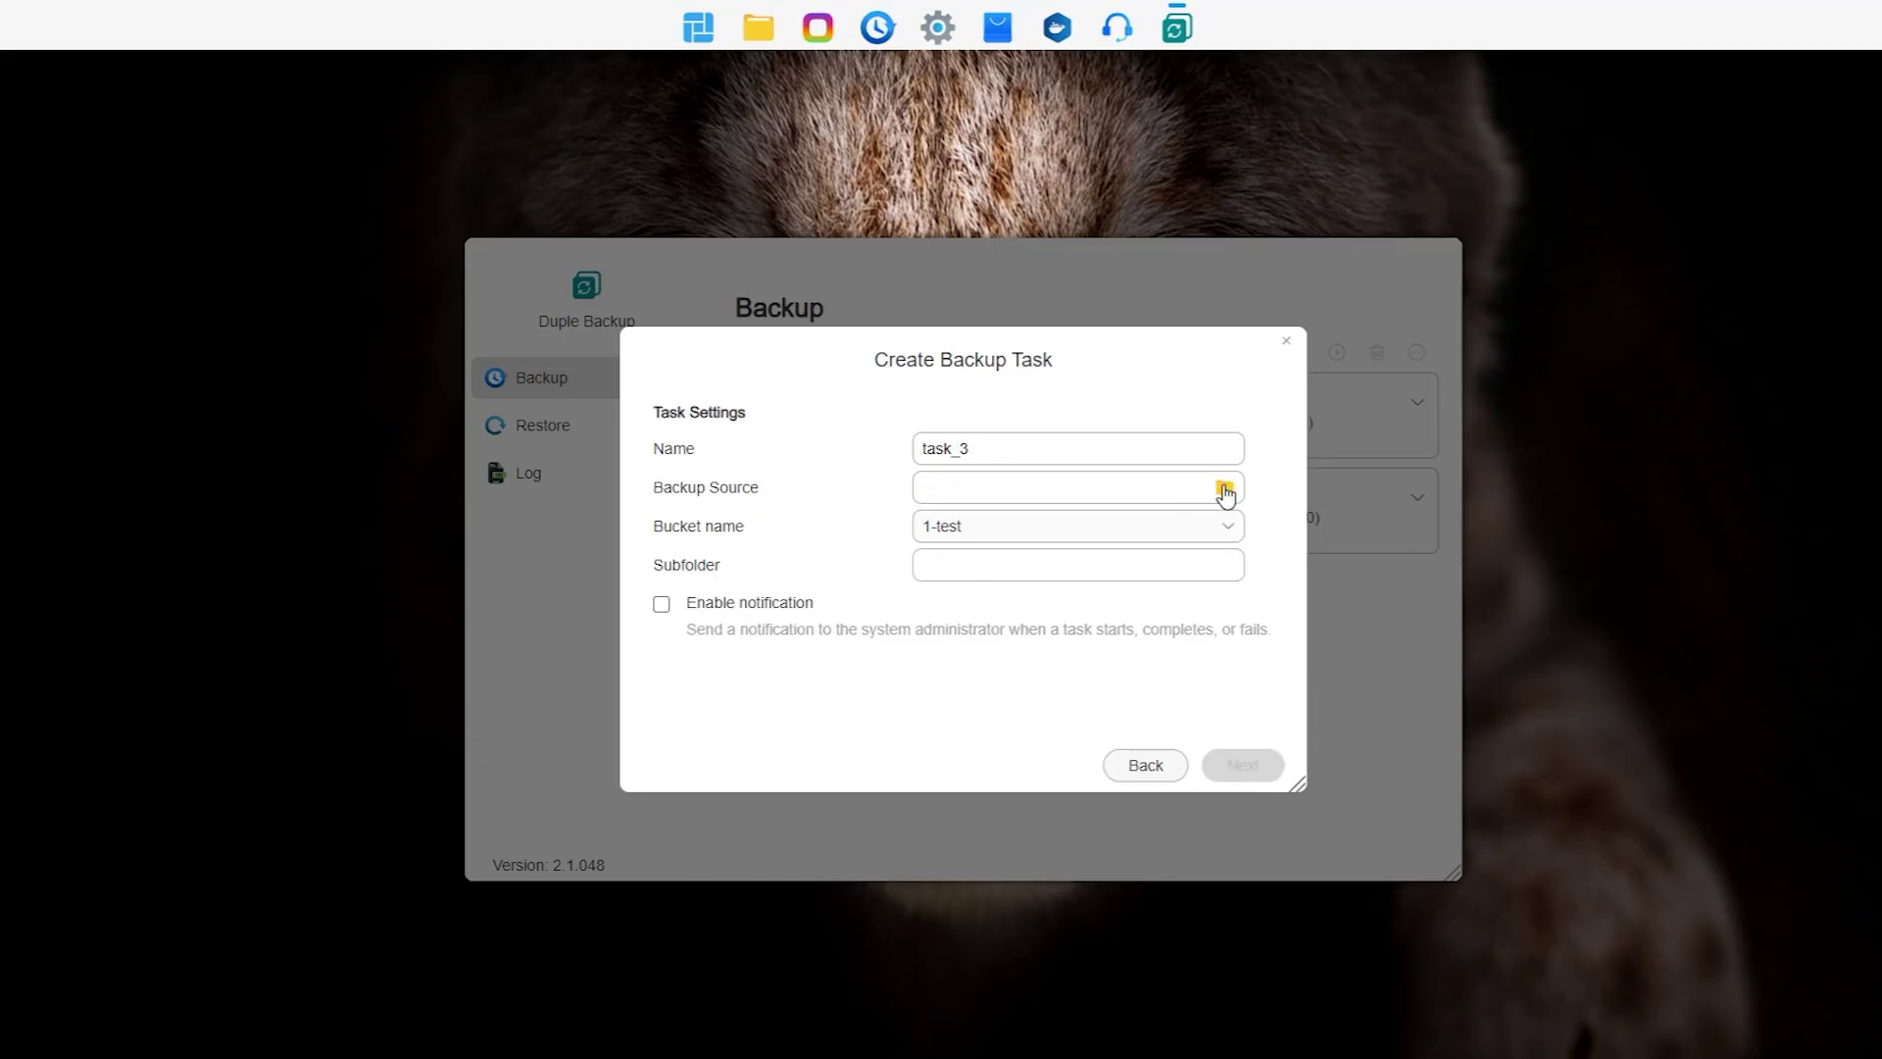
Step: Set /Data as source and bucket 1-test with subfolder 'test3' as destination
left_click(1224, 487)
left_click(668, 420)
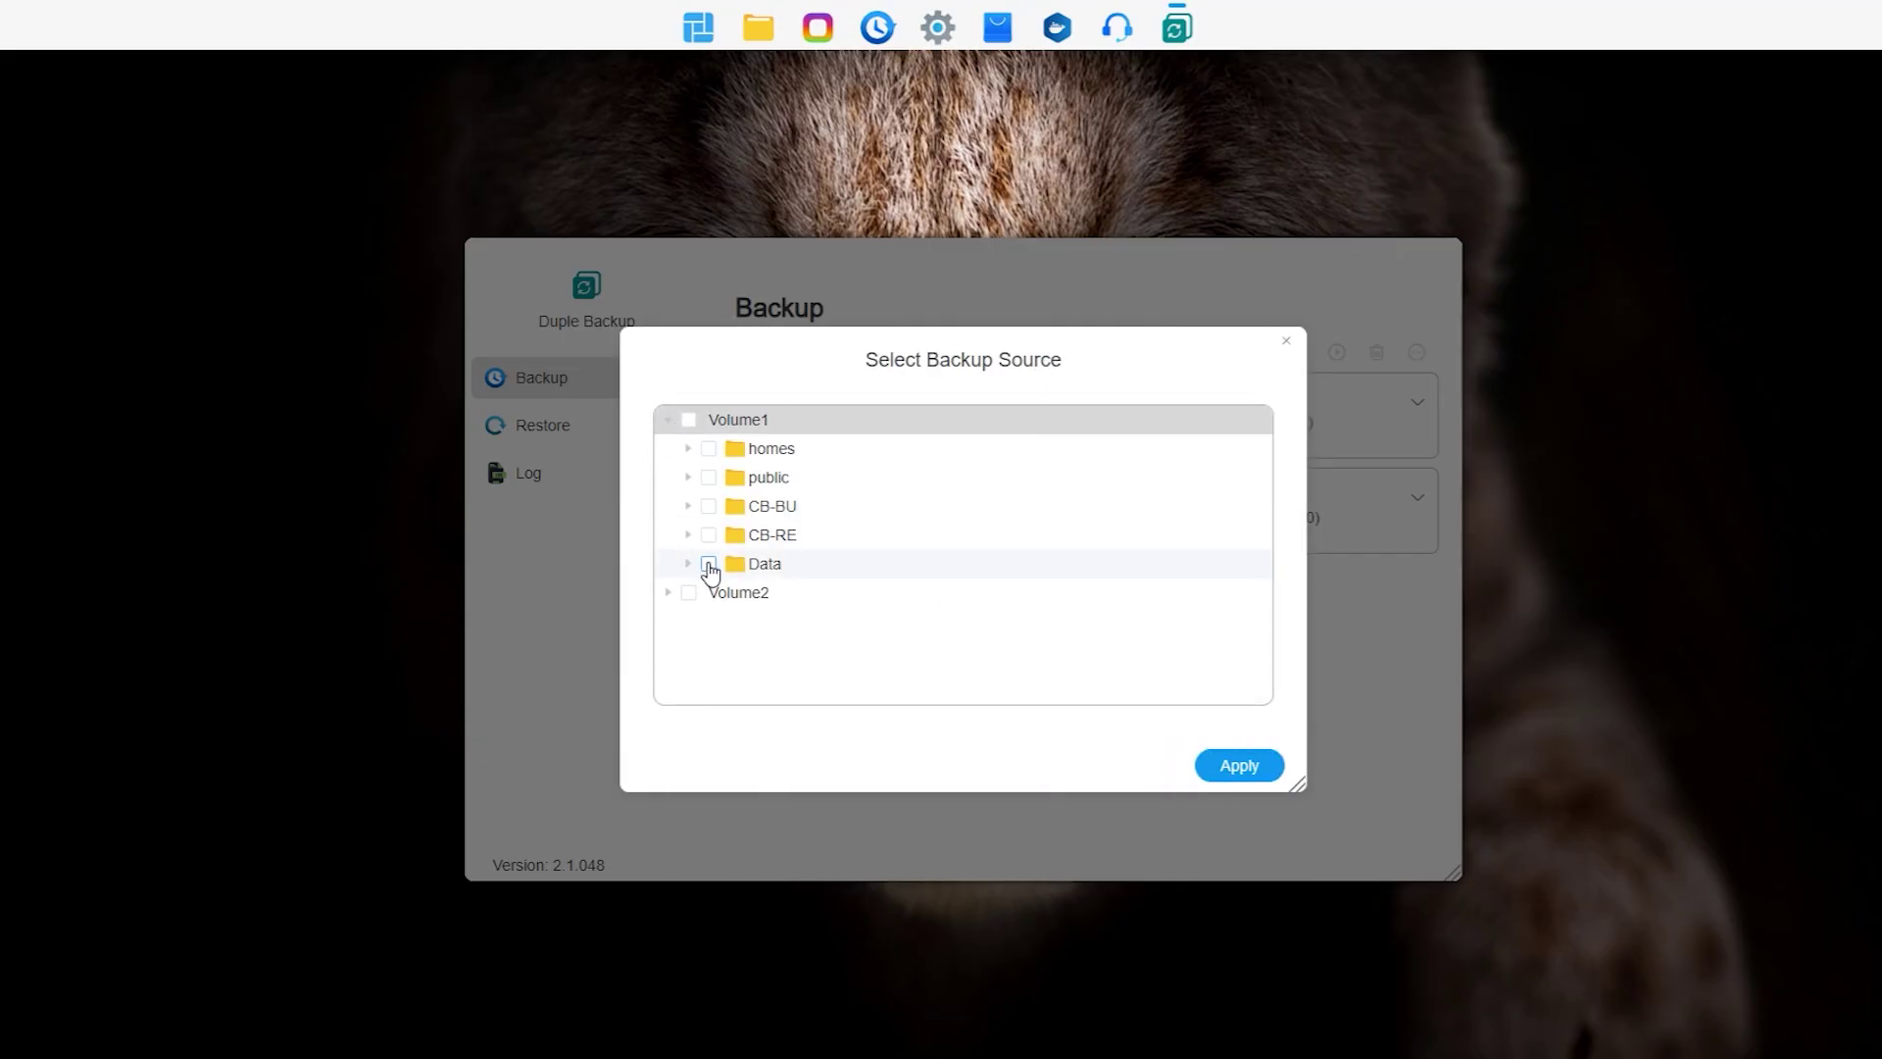
left_click(709, 564)
left_click(1239, 765)
left_click(1068, 531)
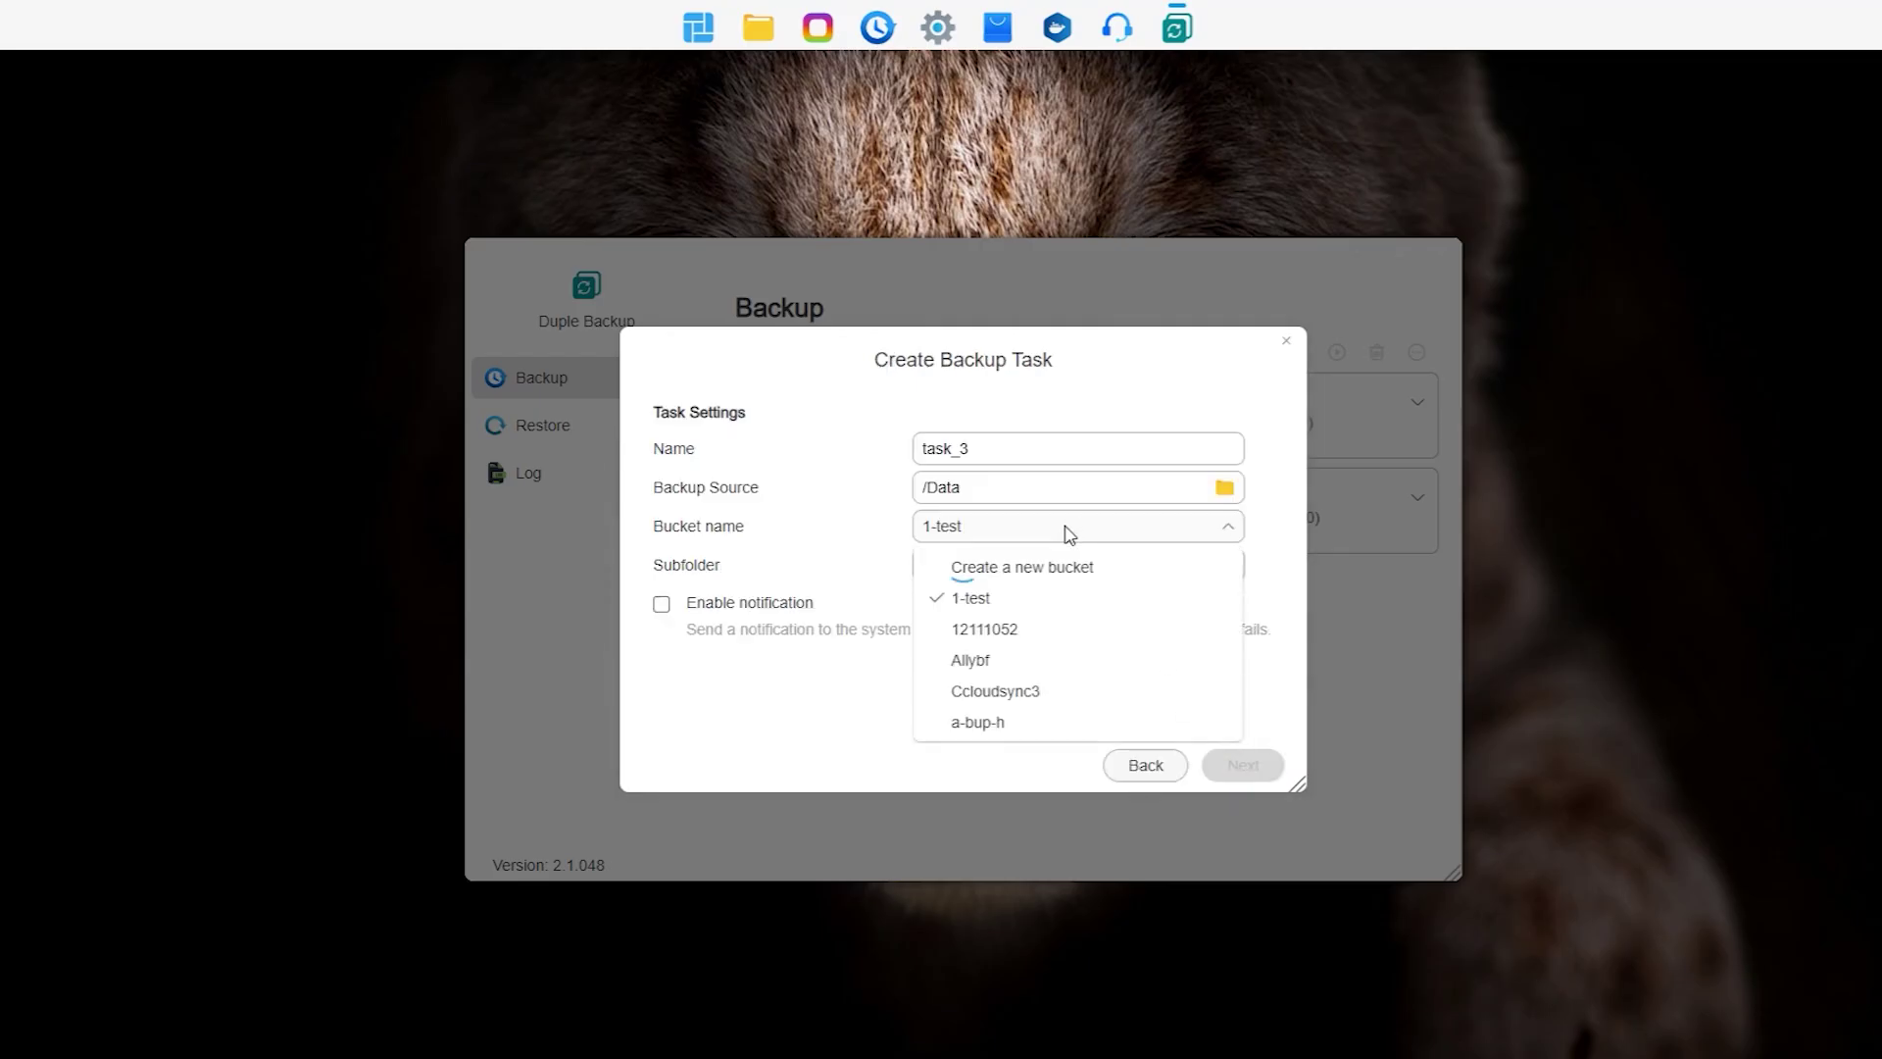
left_click(991, 600)
left_click(951, 573)
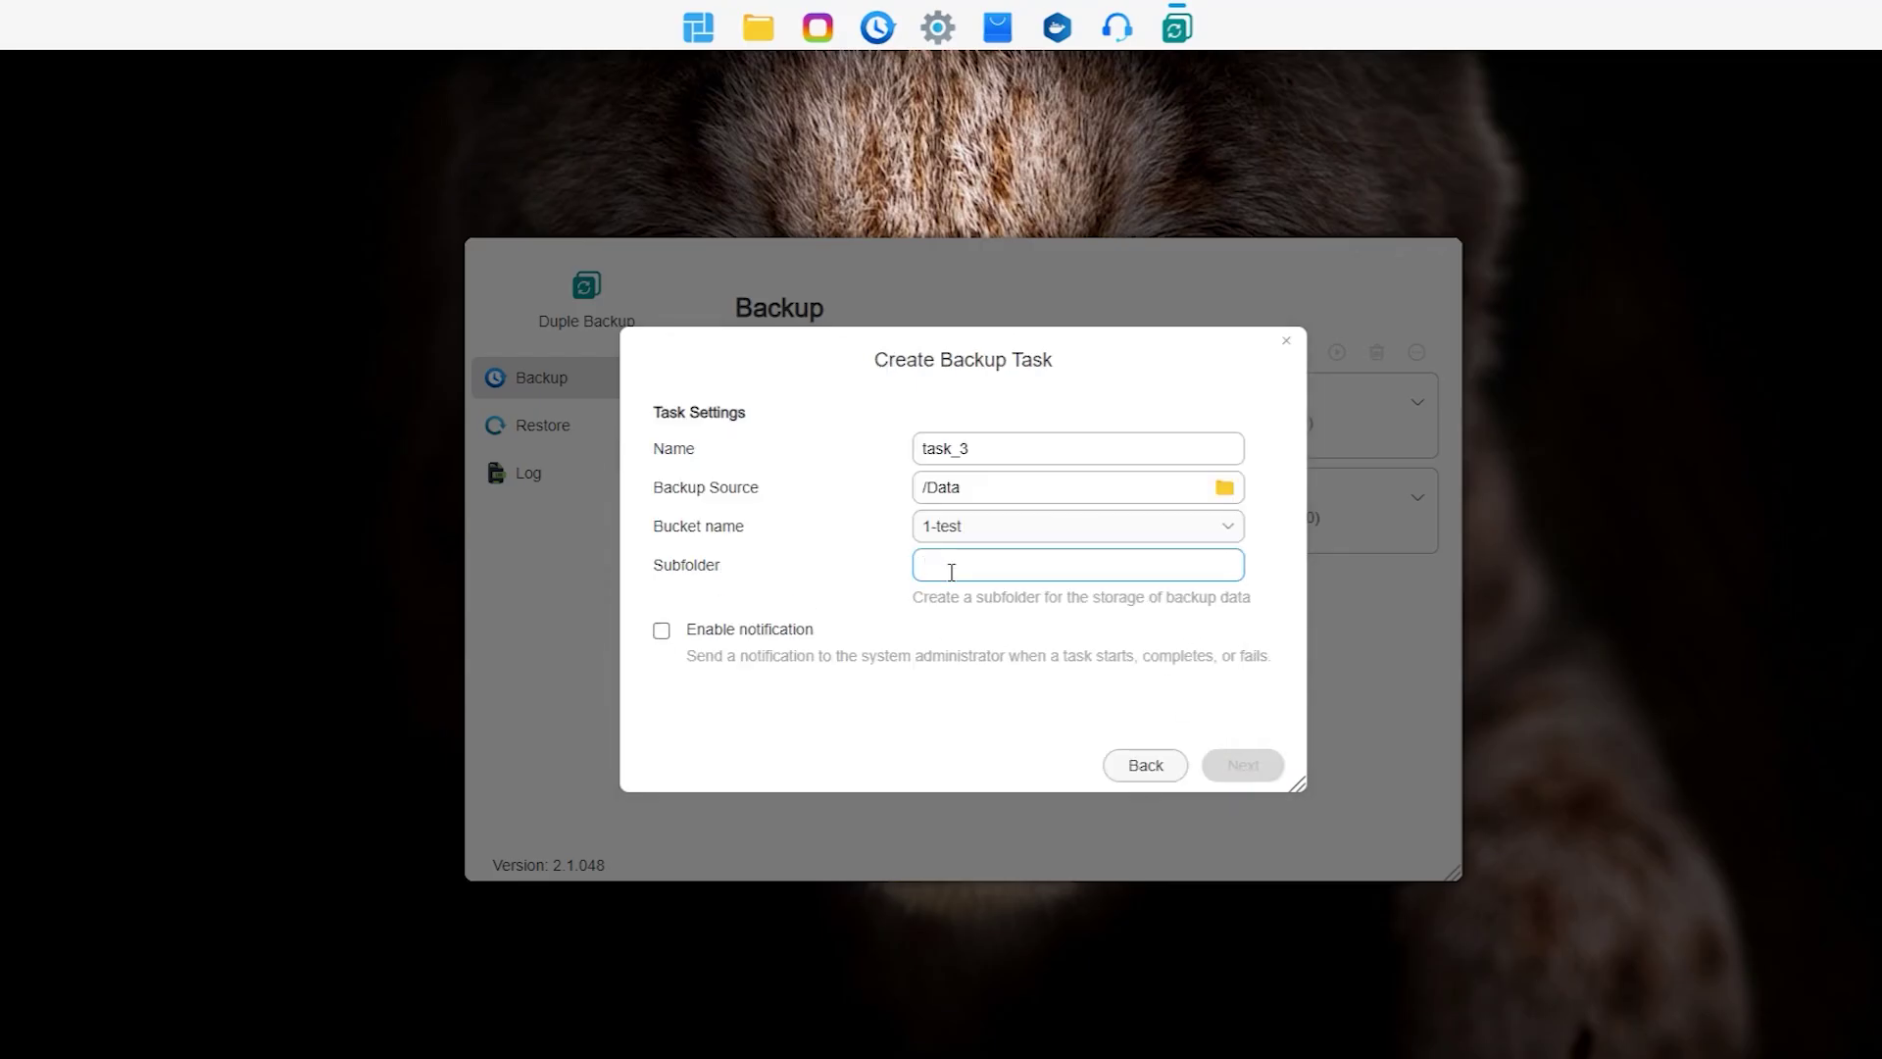
type("test-3")
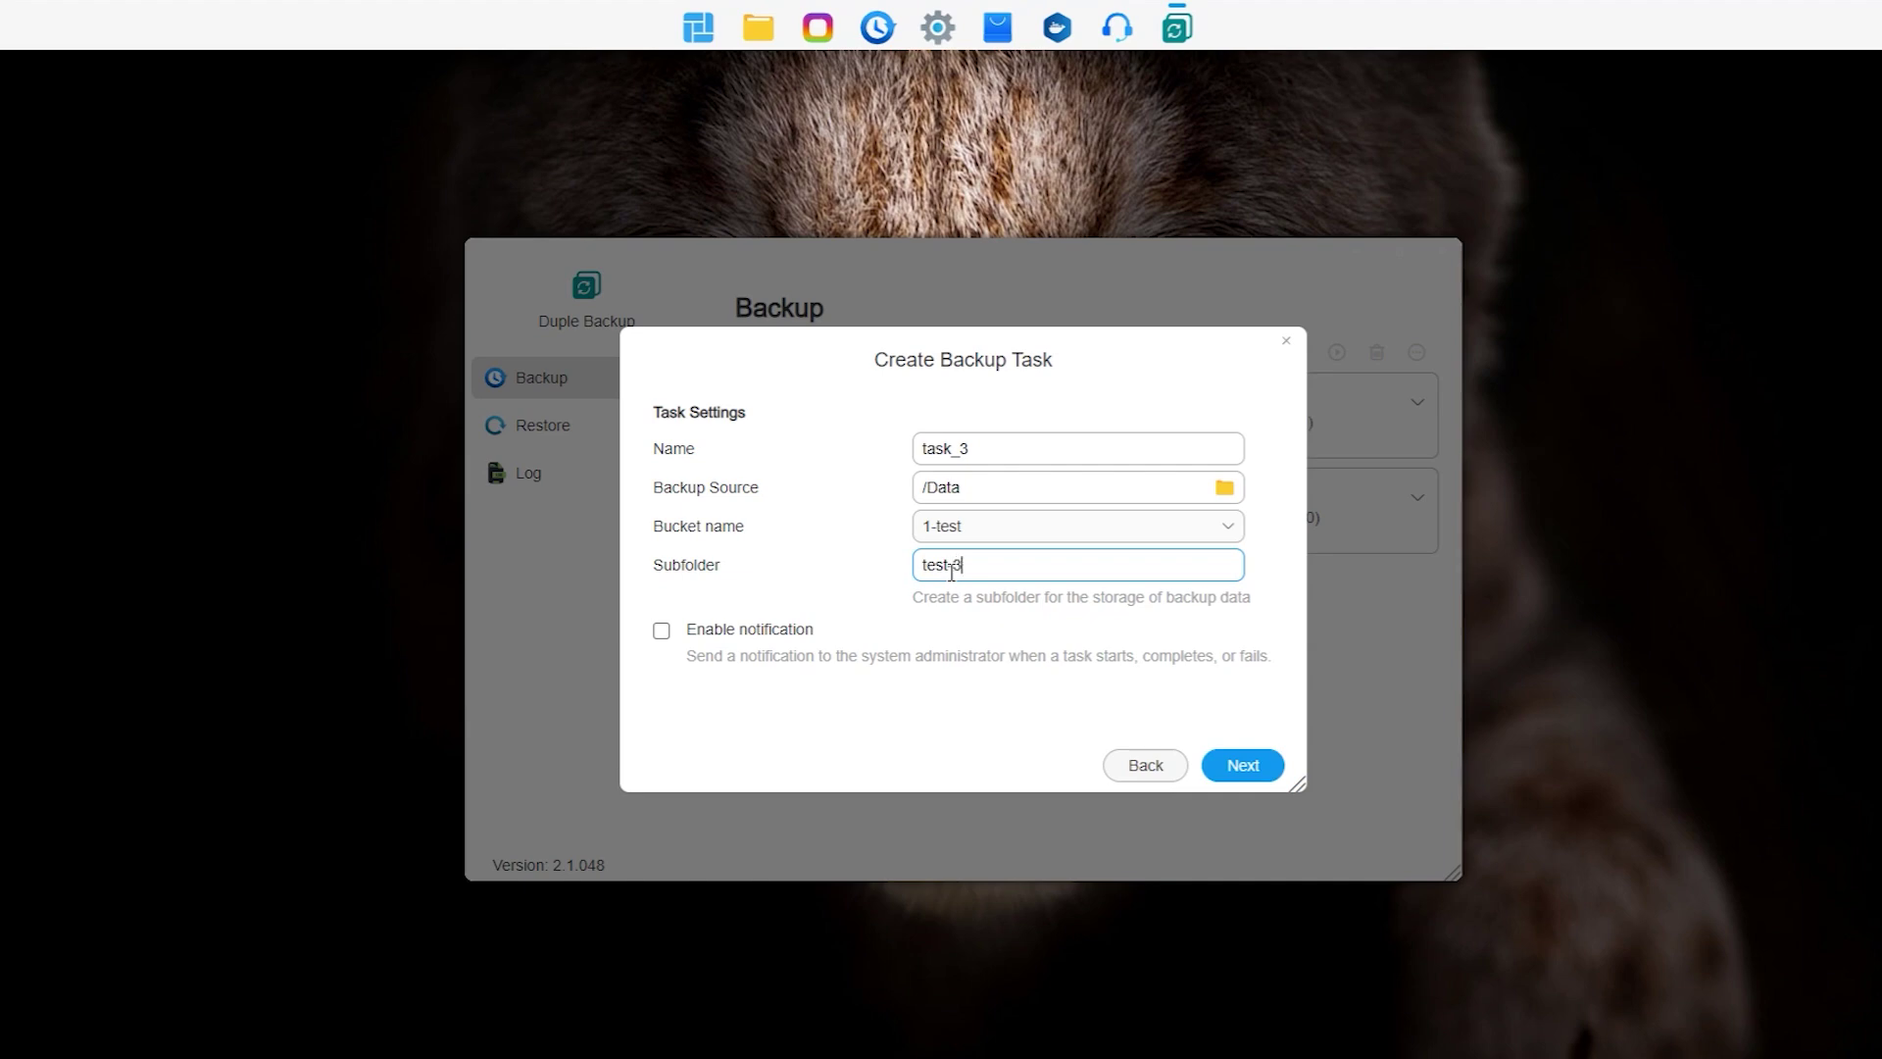
left_click(1249, 766)
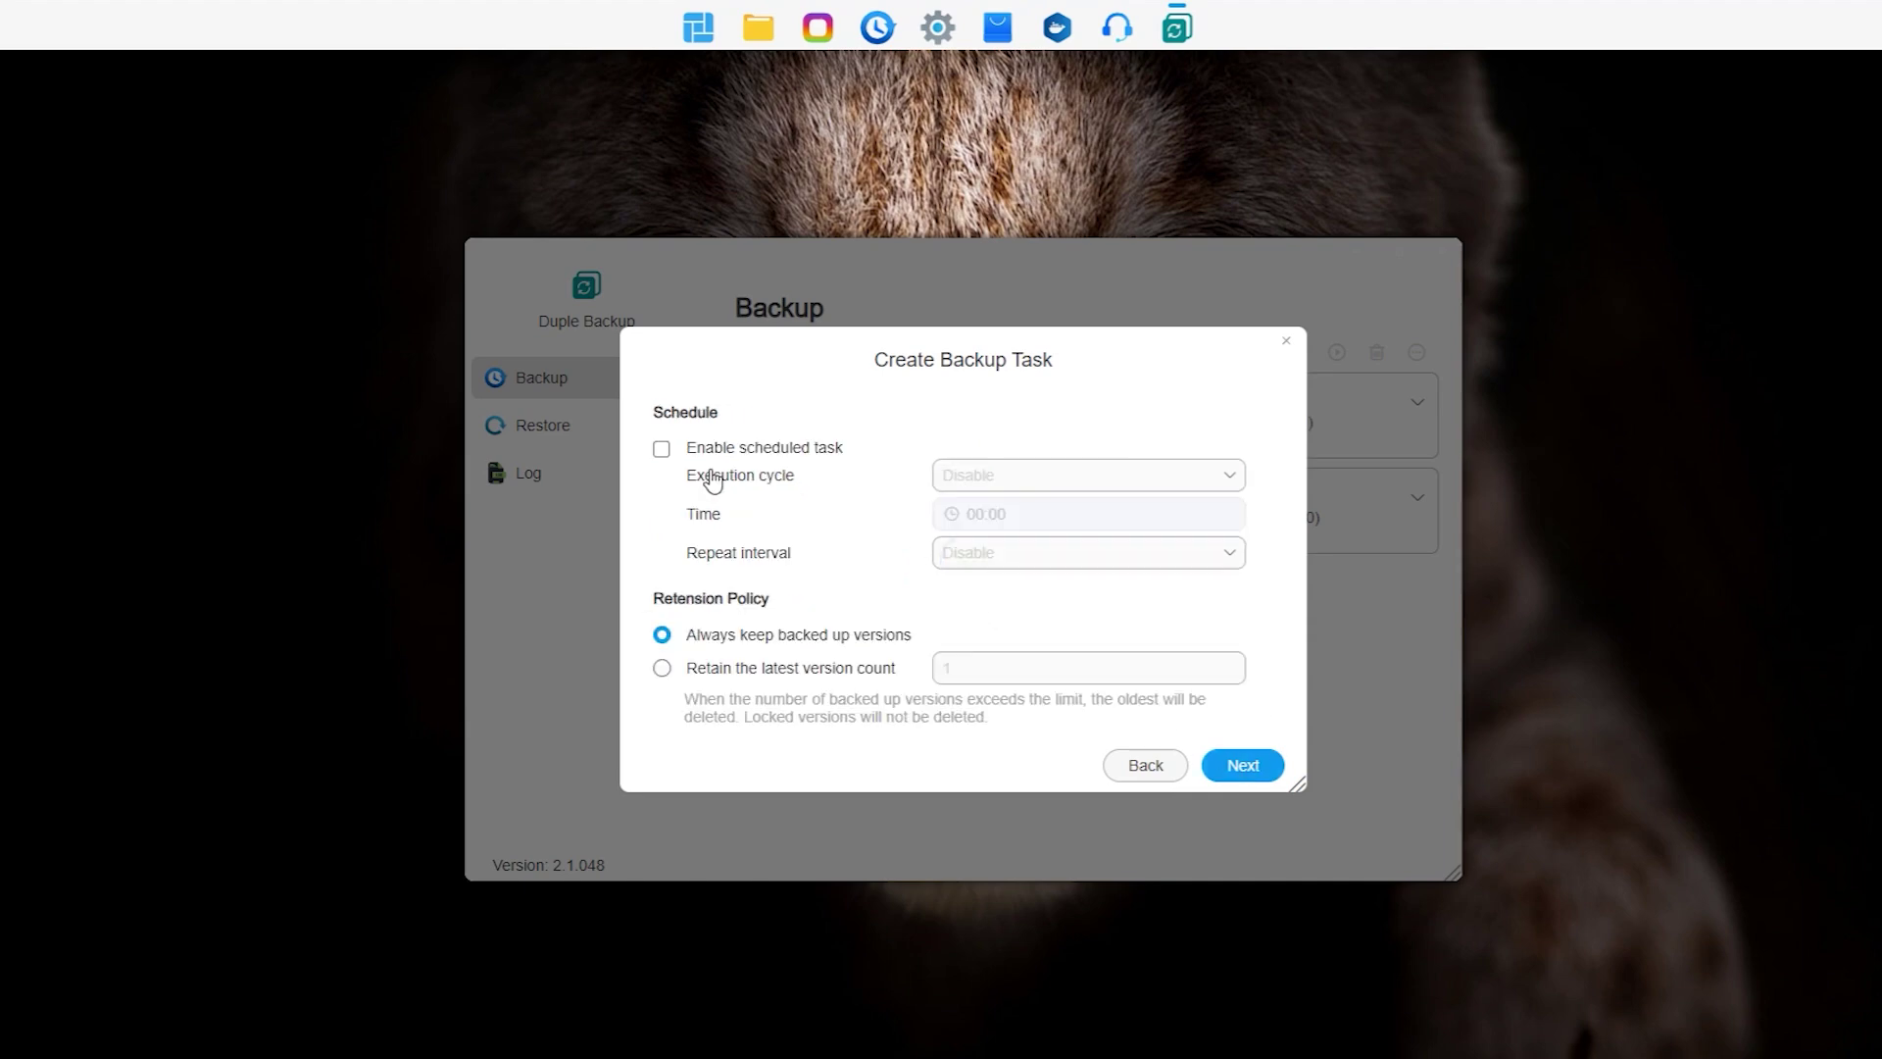
Step: Enable scheduling at 01:00 and choose to retain only the latest version count
left_click(663, 450)
left_click(971, 514)
left_click(983, 683)
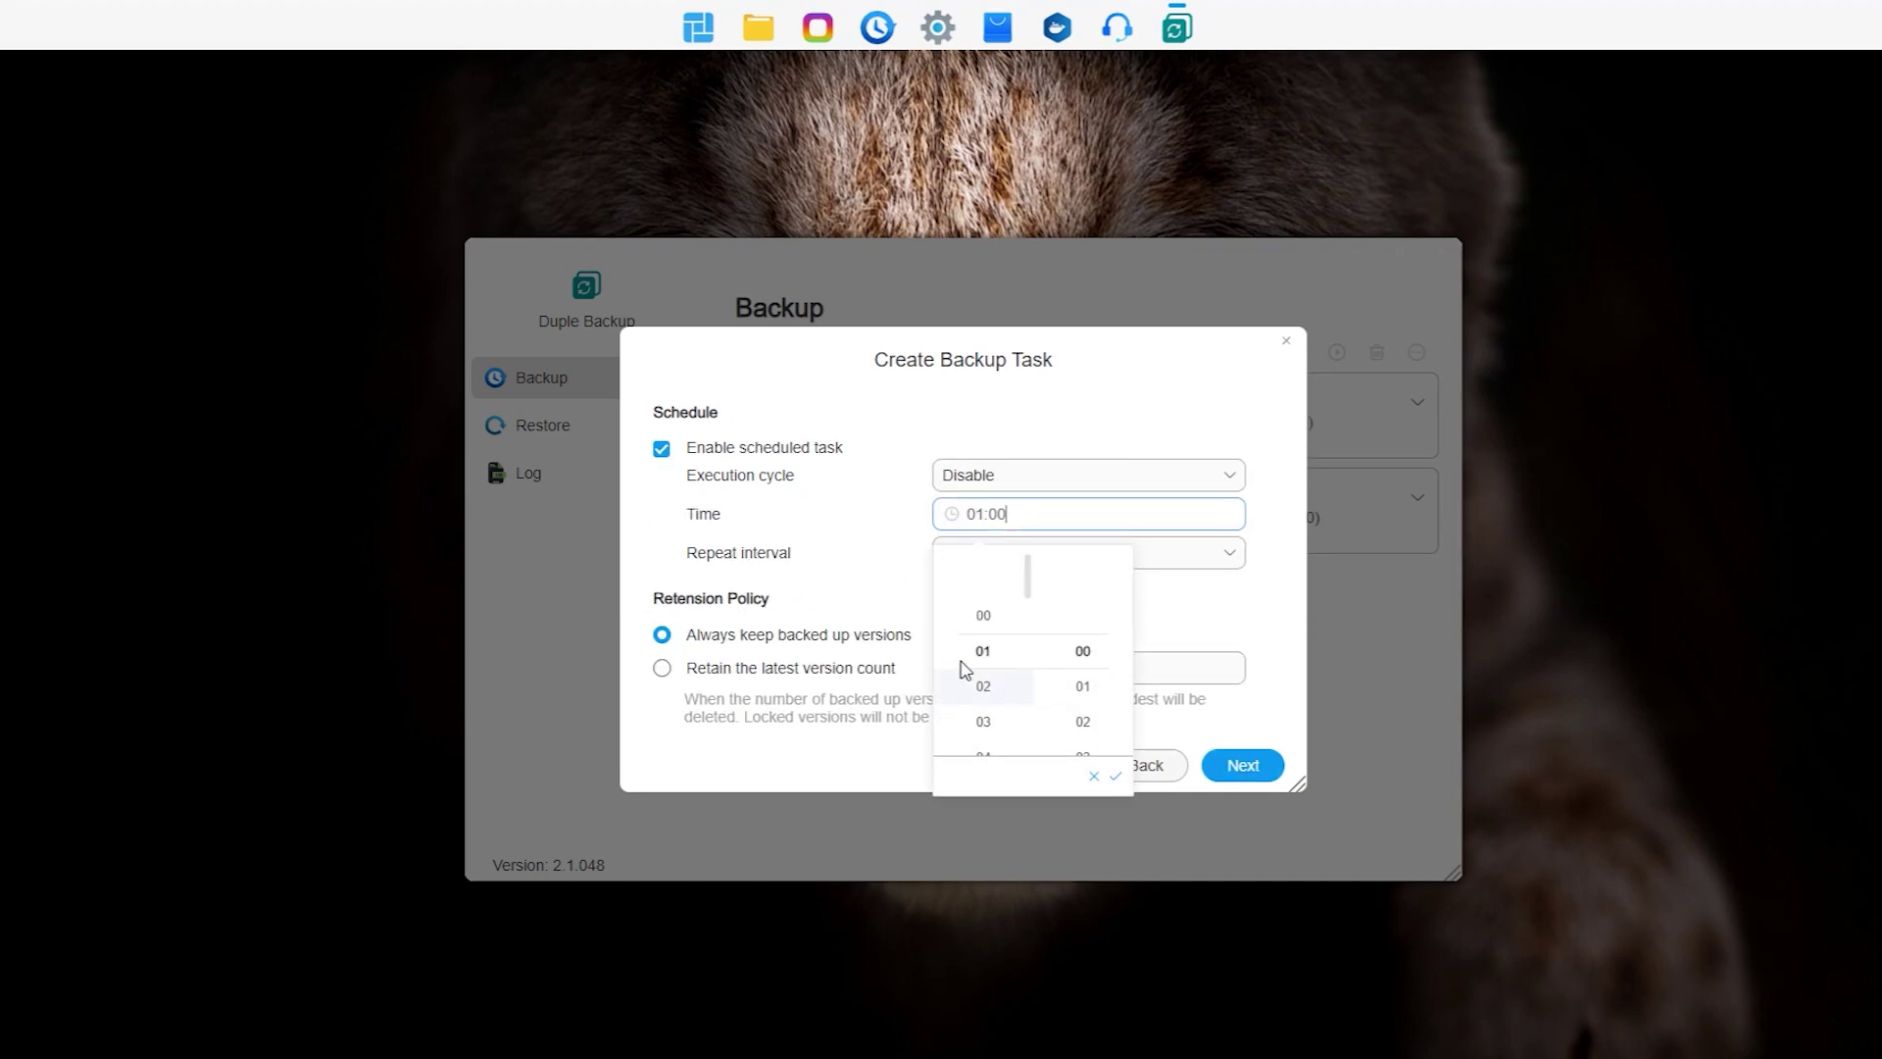
left_click(818, 549)
left_click(662, 668)
left_click(990, 669)
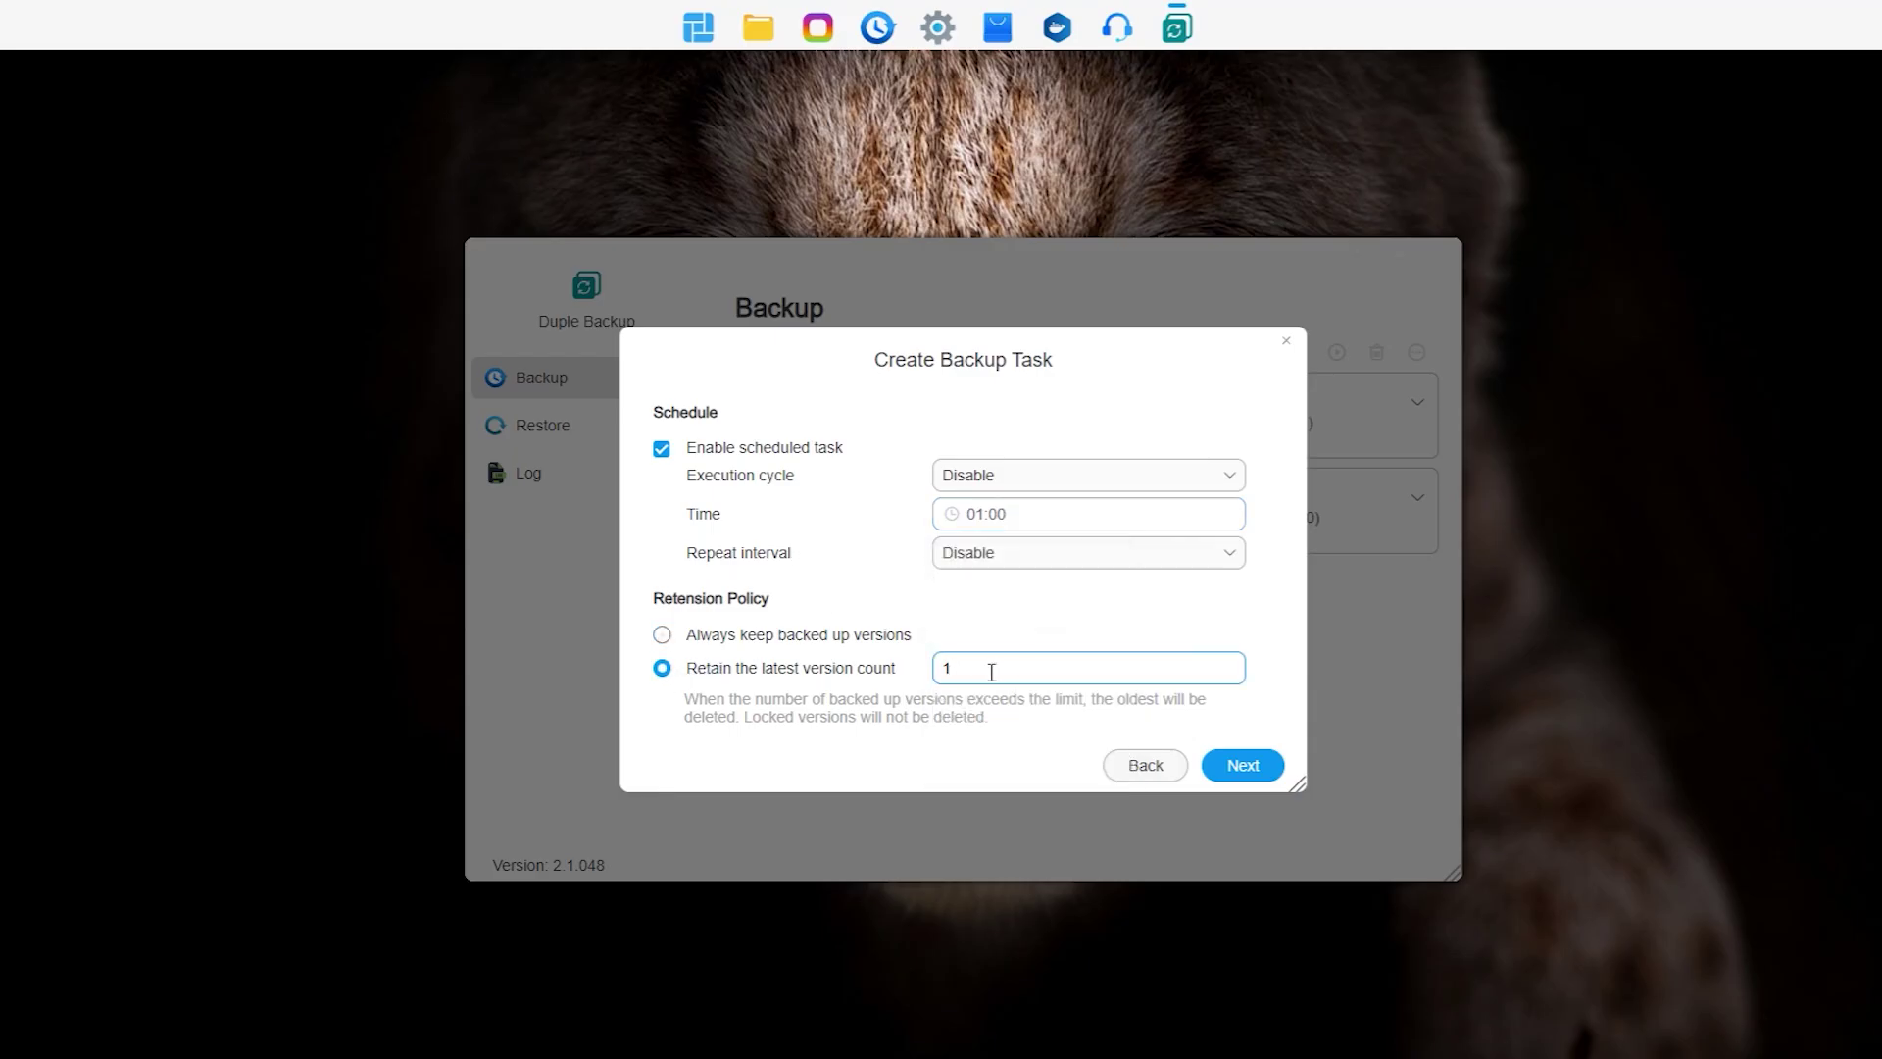